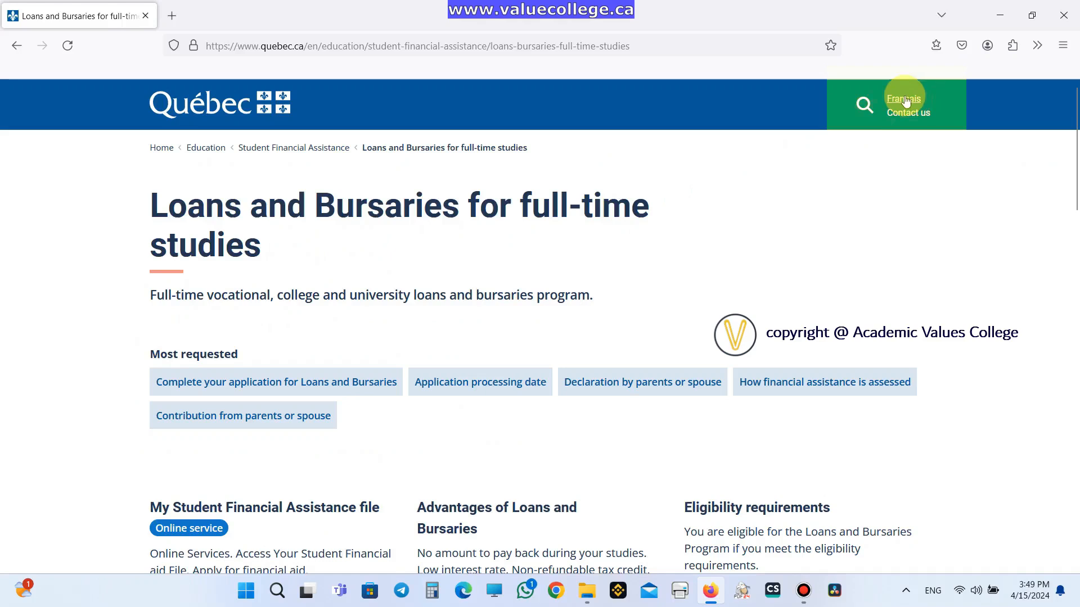
- Switch the quebec.ca page to French, decline translation, then return it to English
click(903, 101)
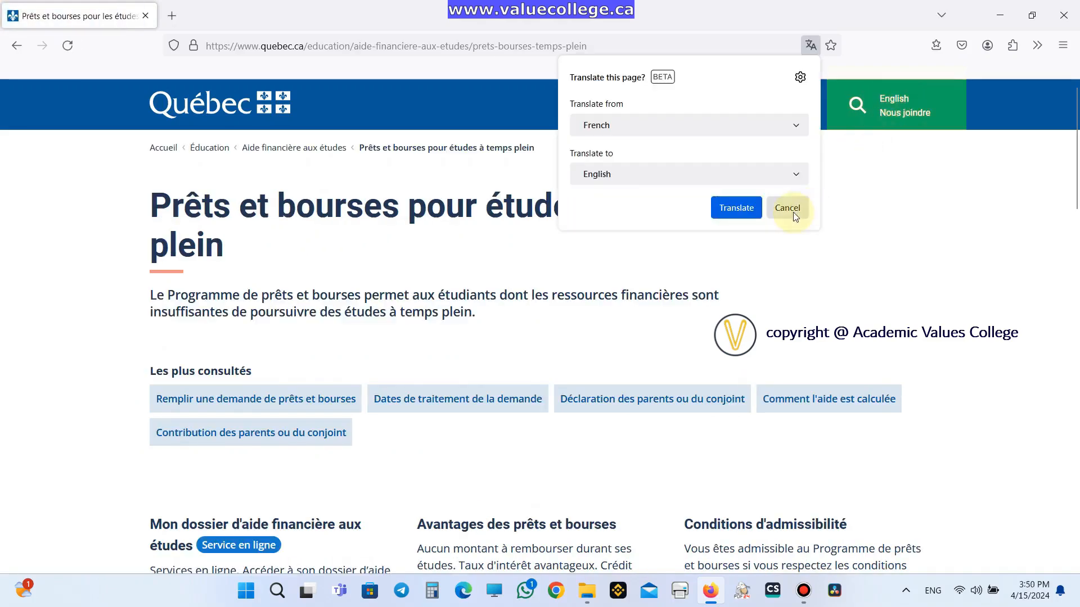
click(787, 208)
click(894, 101)
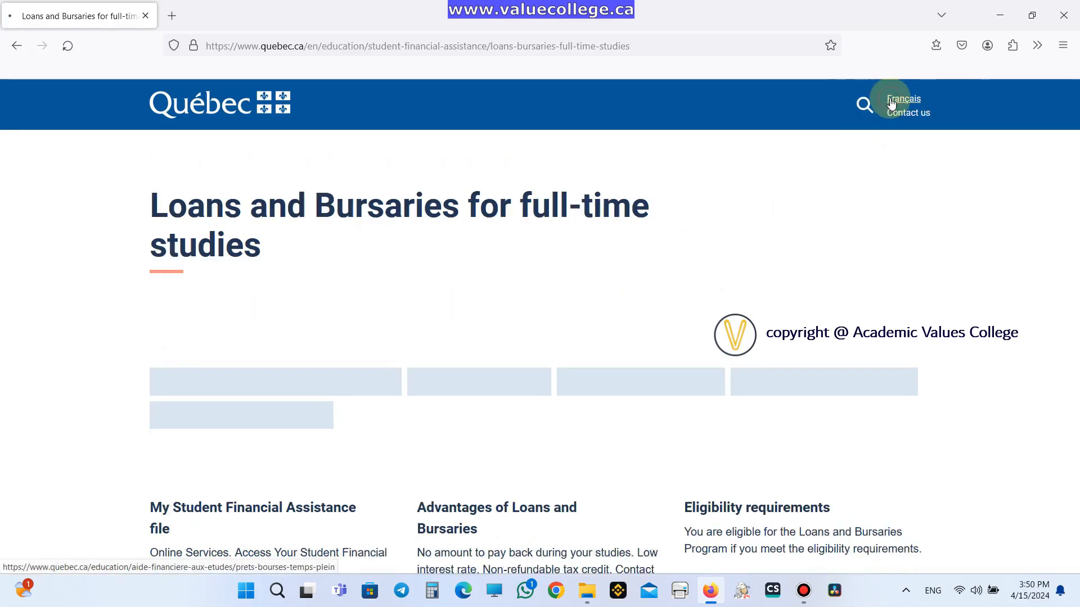
- Go to the Forms - Loans and Bursaries Program page
scroll(345, 244, down, 2)
scroll(344, 244, down, 12)
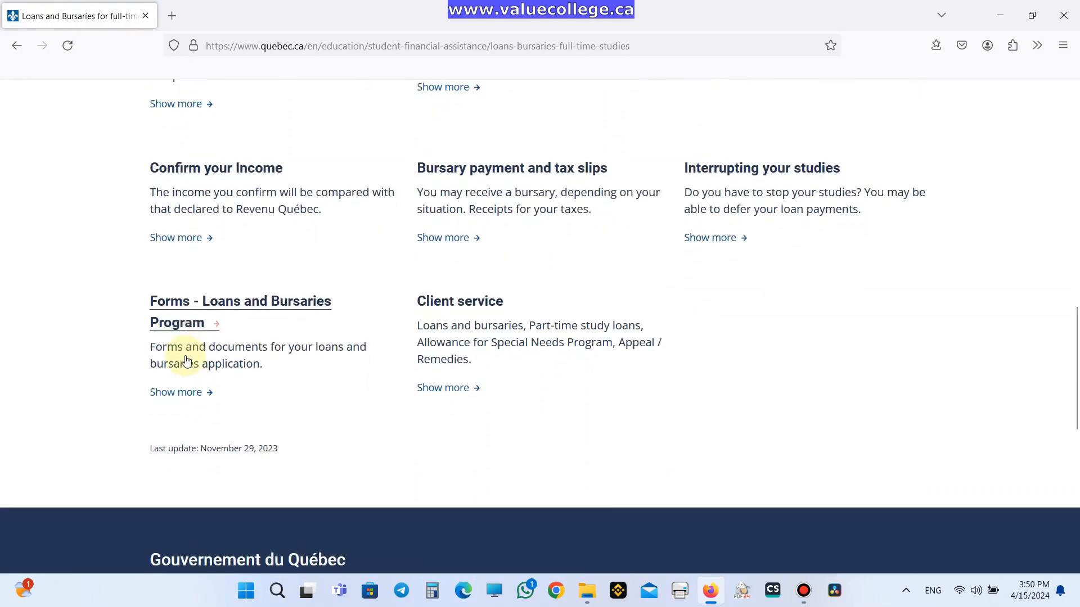
click(169, 314)
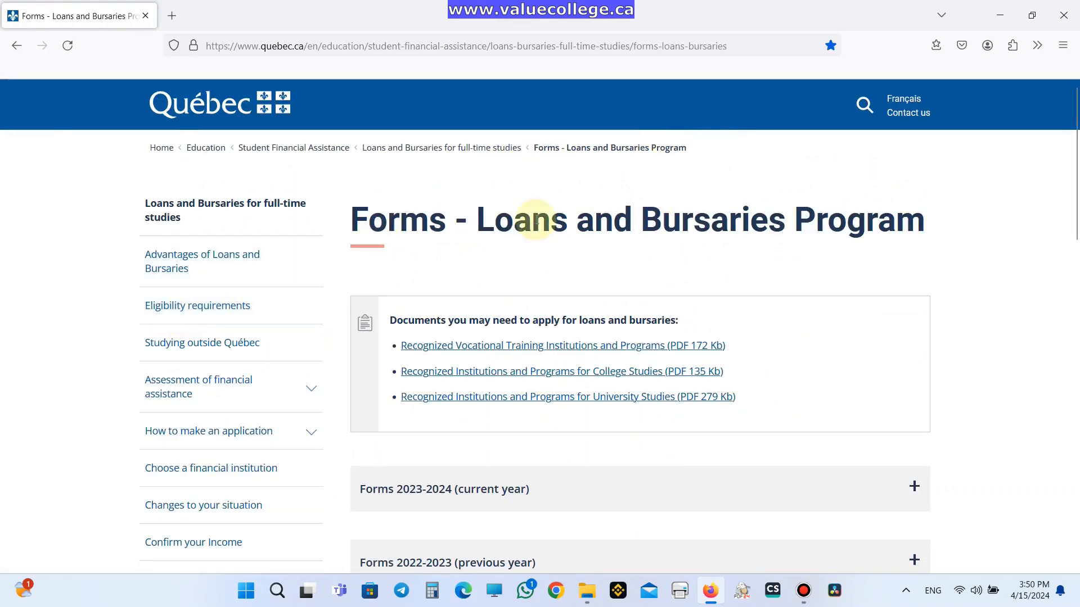
- Expand the Forms 2023-2024 (current year) section to list its PDF forms
scroll(647, 256, down, 4)
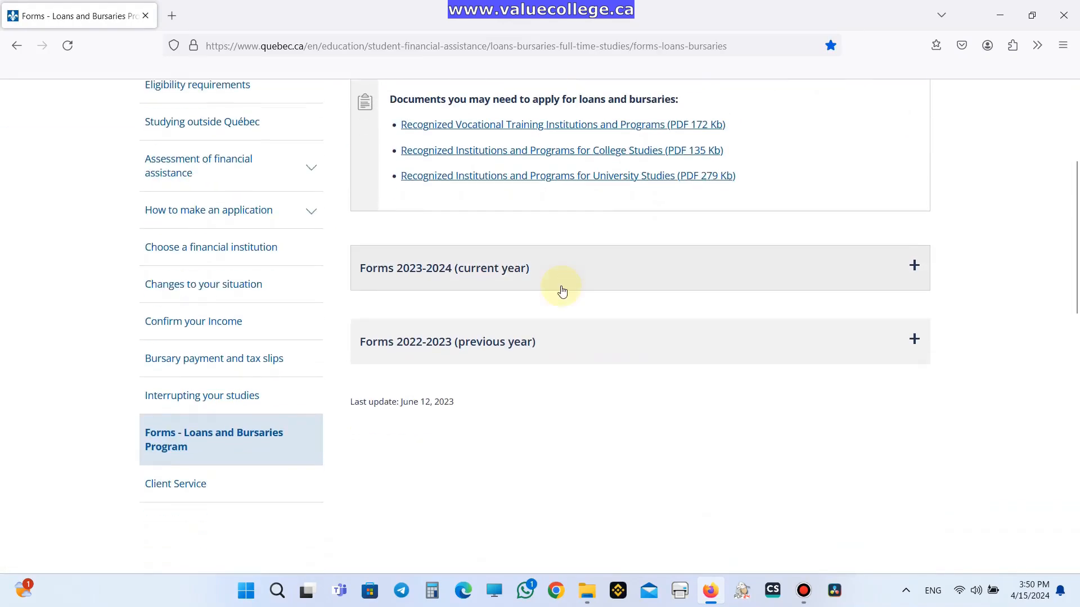
click(501, 279)
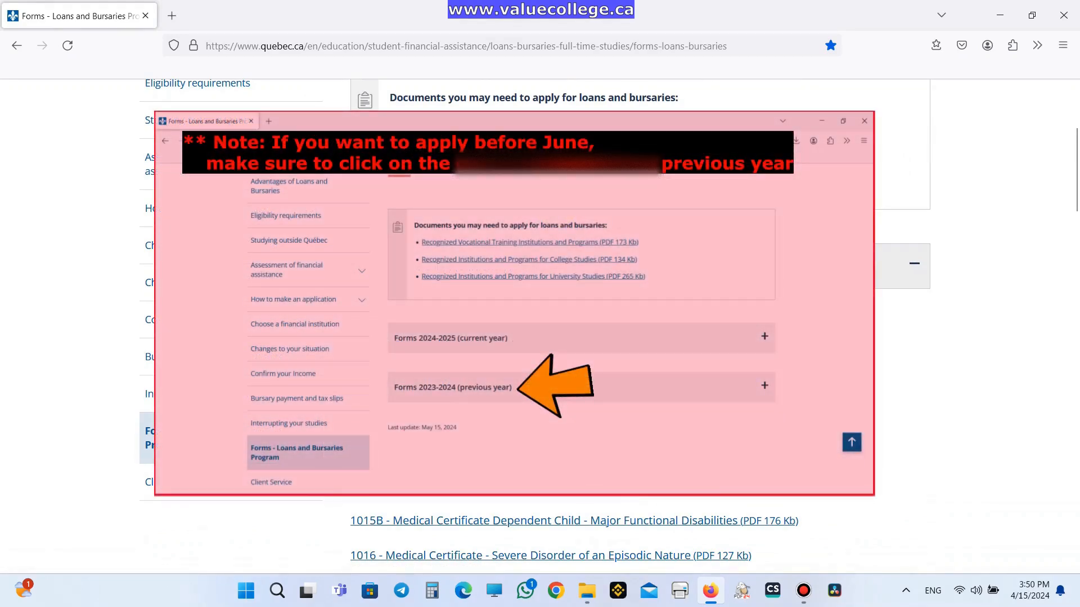
scroll(424, 255, down, 3)
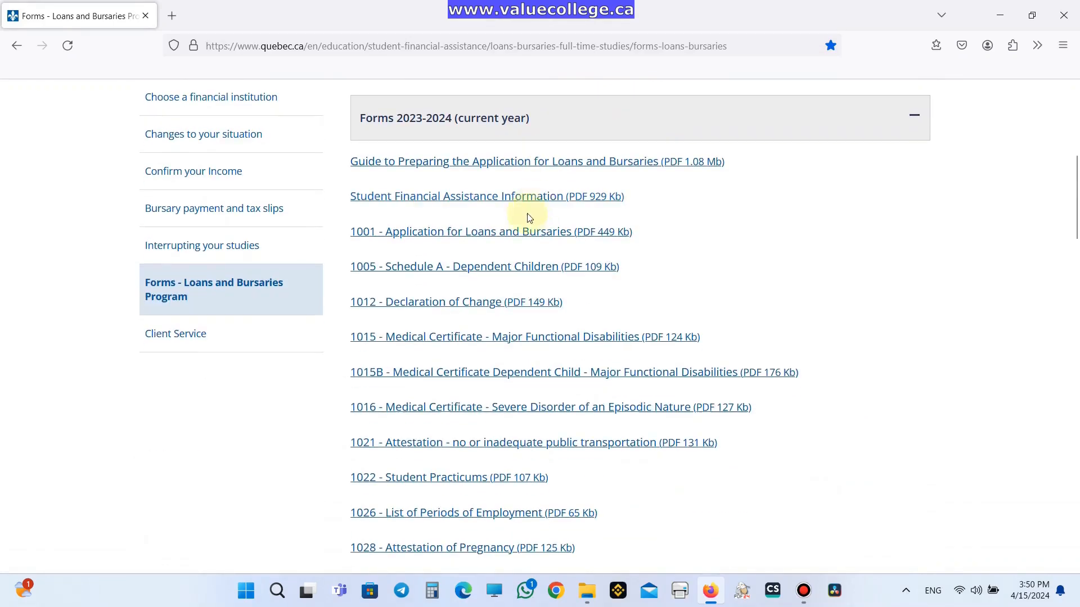
- Open forms 1001 and 1005 in new Firefox tabs
right_click(408, 235)
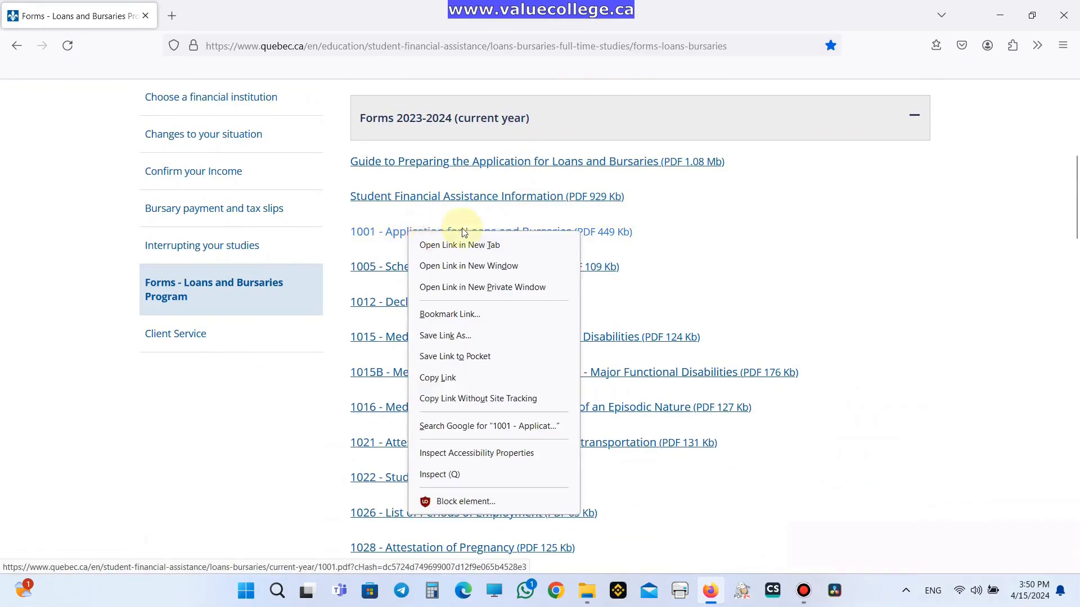
click(532, 244)
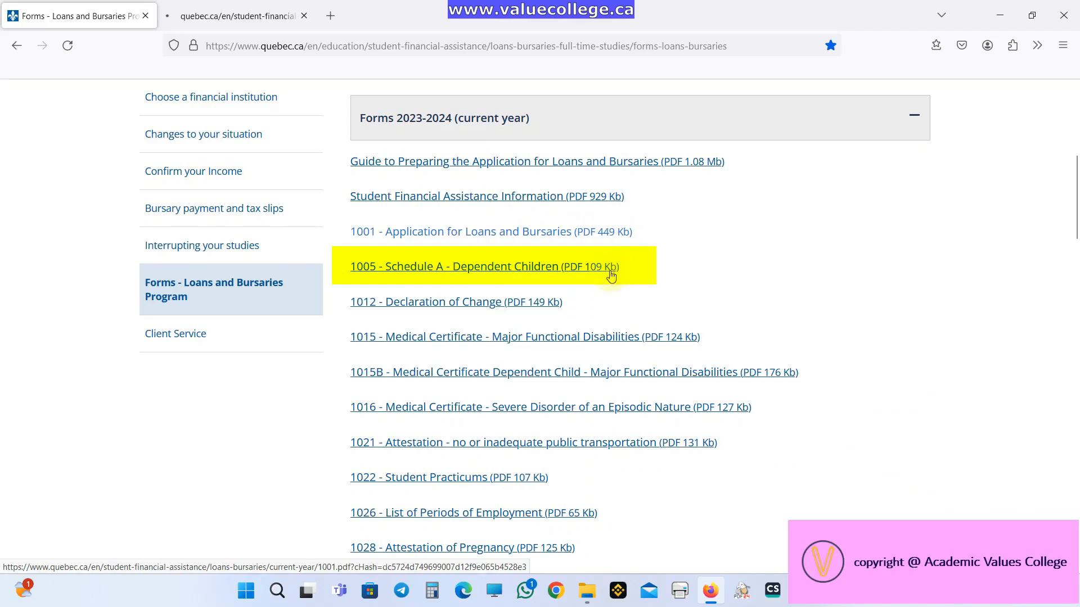
right_click(572, 274)
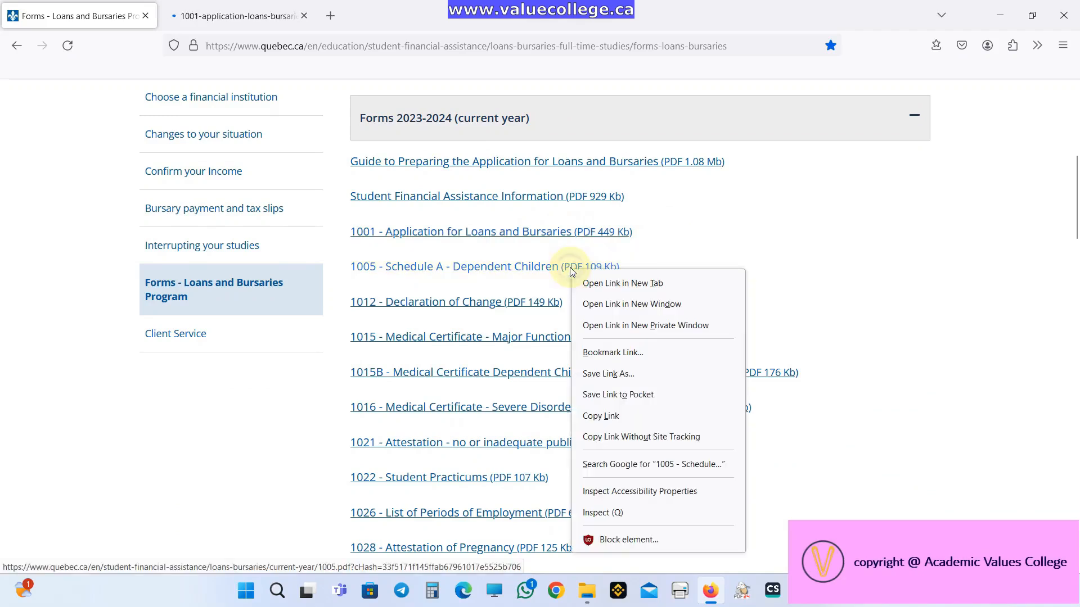
click(601, 284)
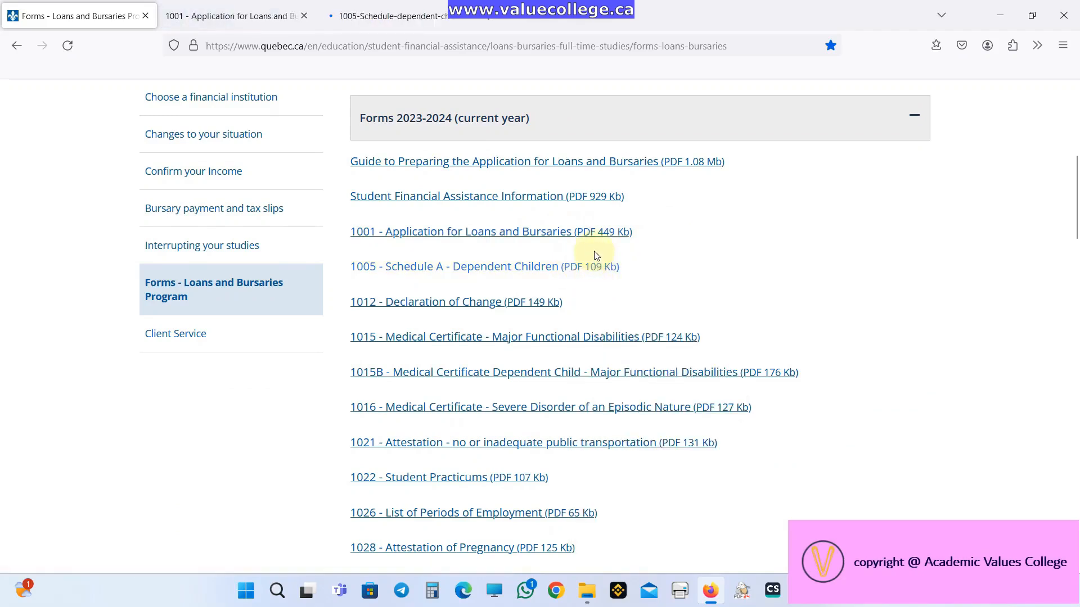
- Open forms 1095 and 1152 in new tabs, then return to the 1001 tab
scroll(593, 256, down, 4)
scroll(592, 256, down, 3)
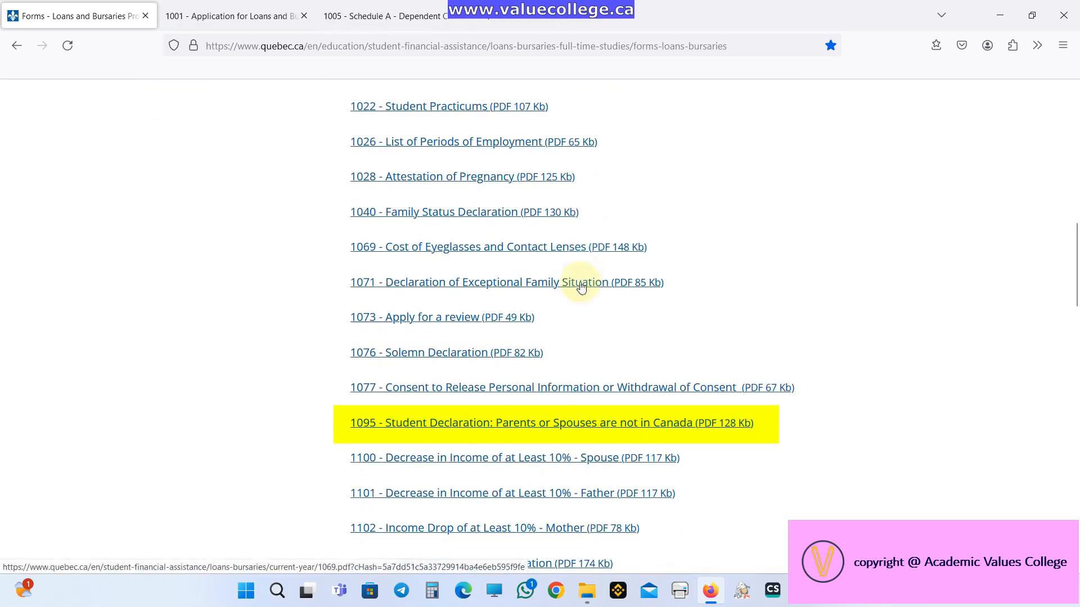
right_click(532, 428)
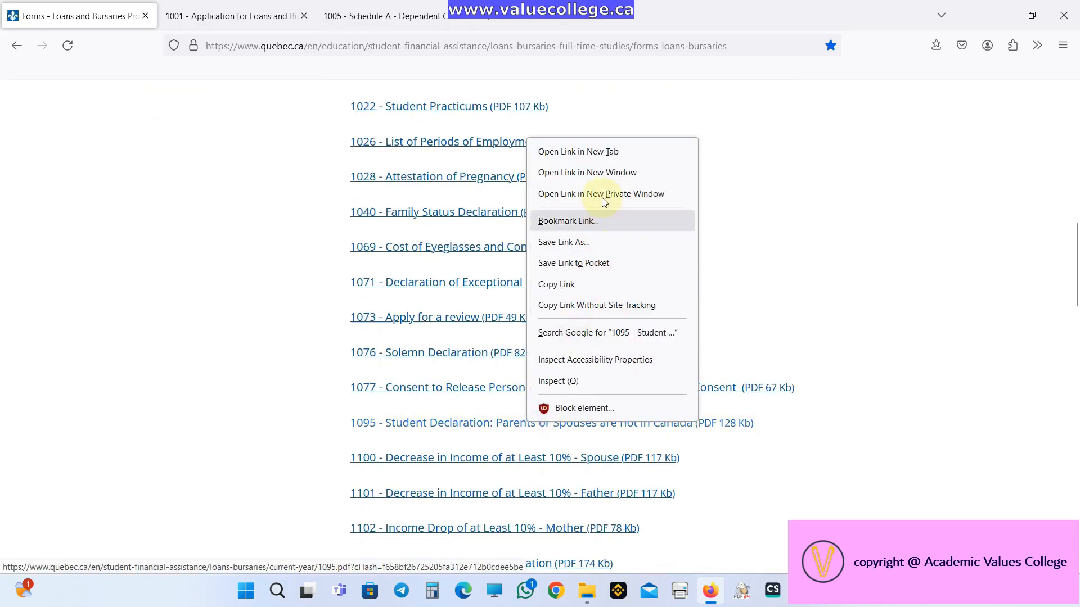
click(599, 153)
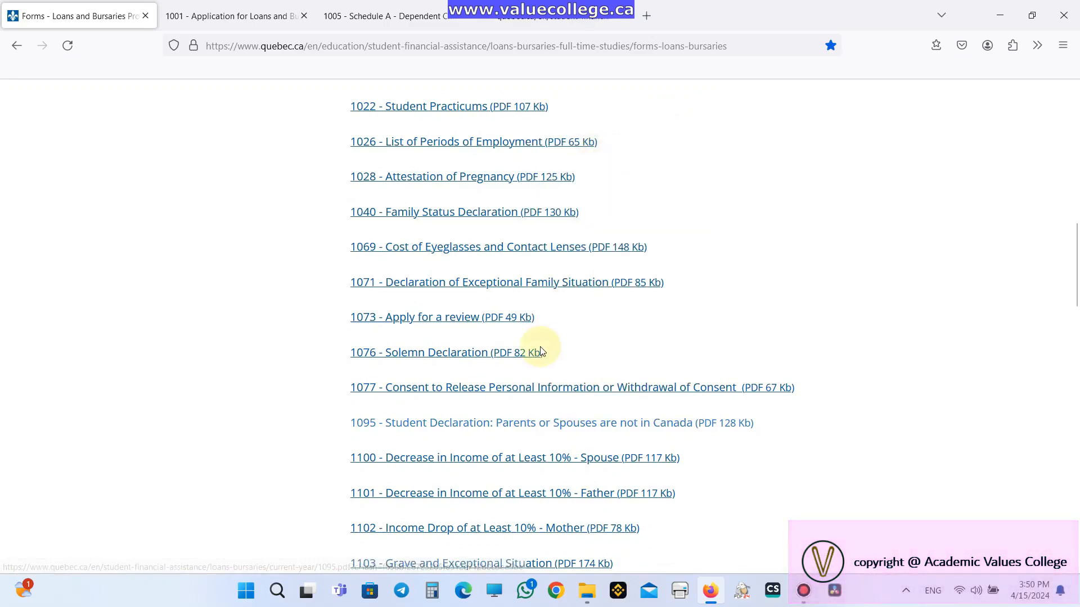
scroll(541, 352, down, 6)
right_click(458, 439)
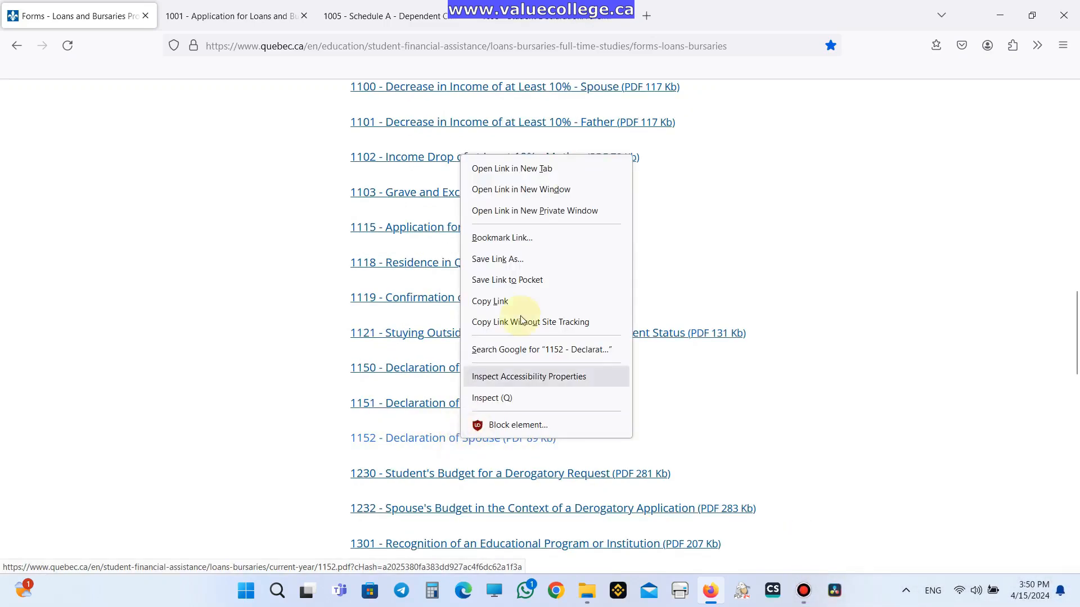
click(550, 168)
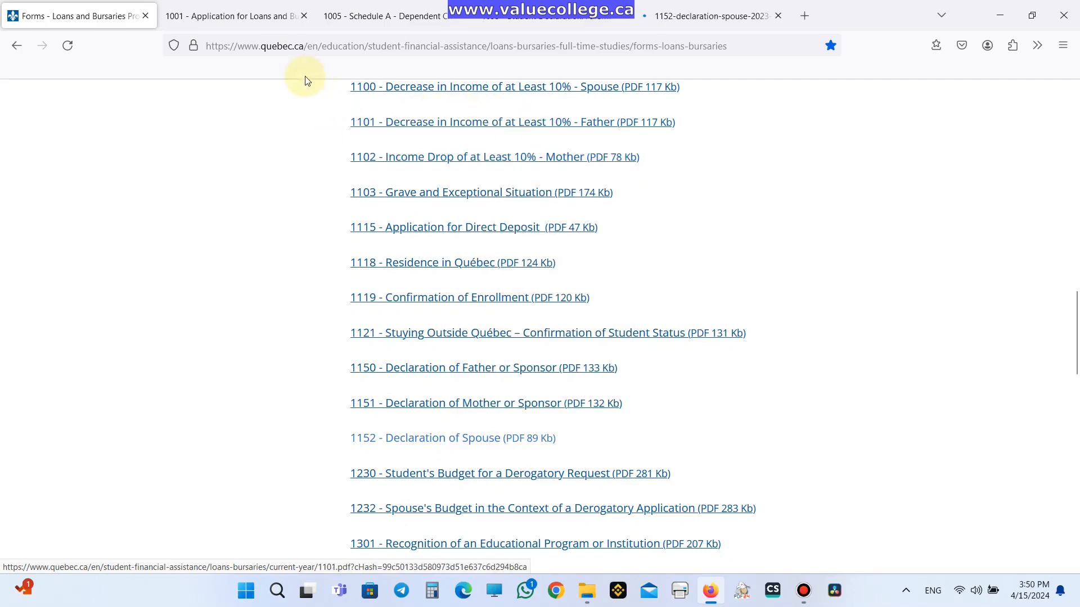
click(234, 22)
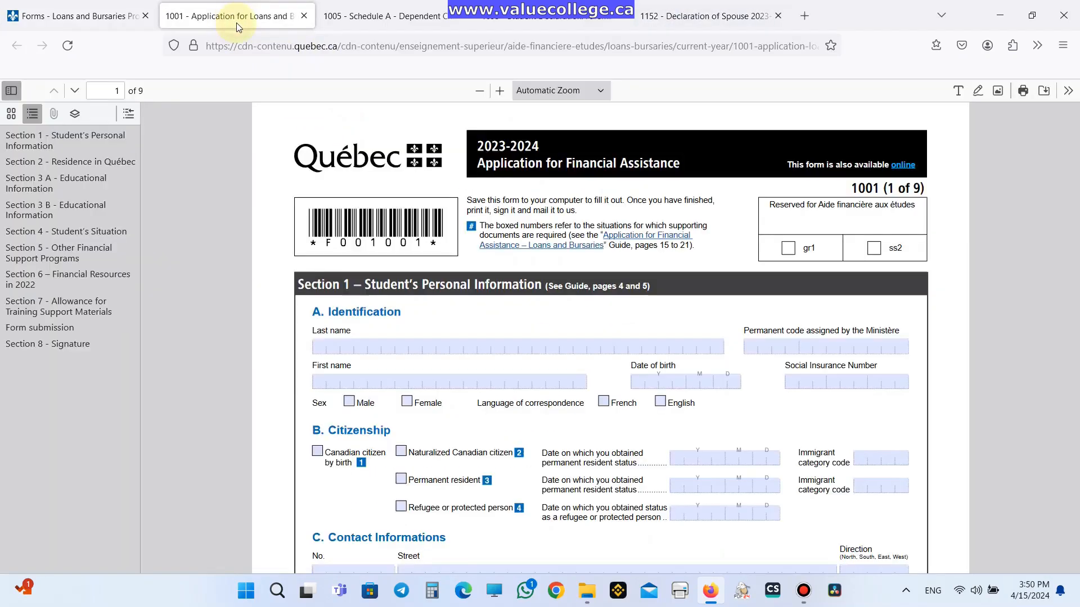
- Save forms 1001 and 1005 into the Desktop AFE folder with default names
scroll(703, 185, down, 4)
scroll(900, 160, up, 2)
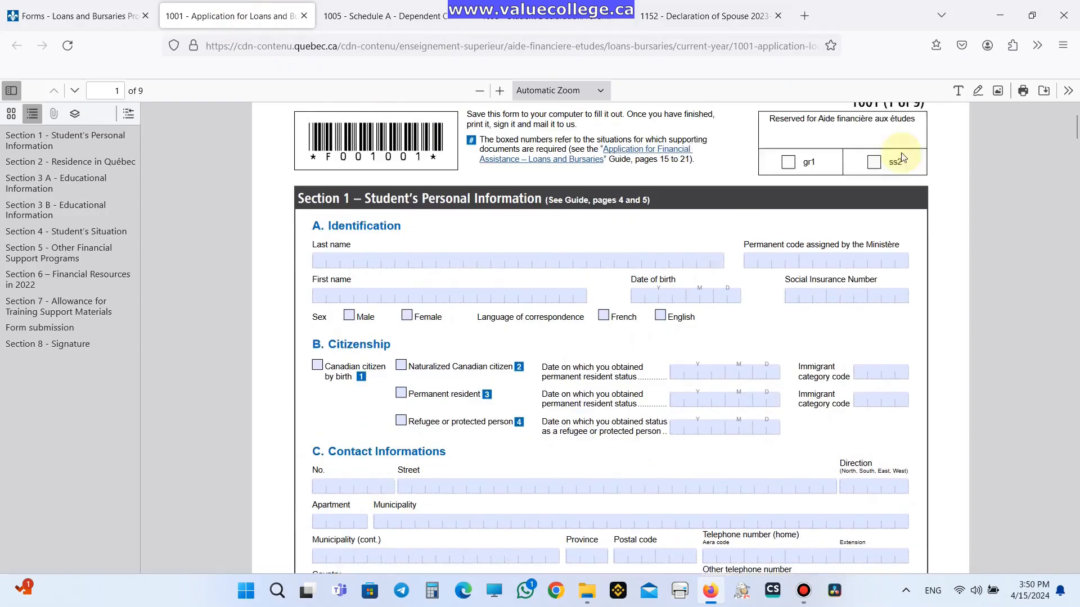
key(ctrl+s)
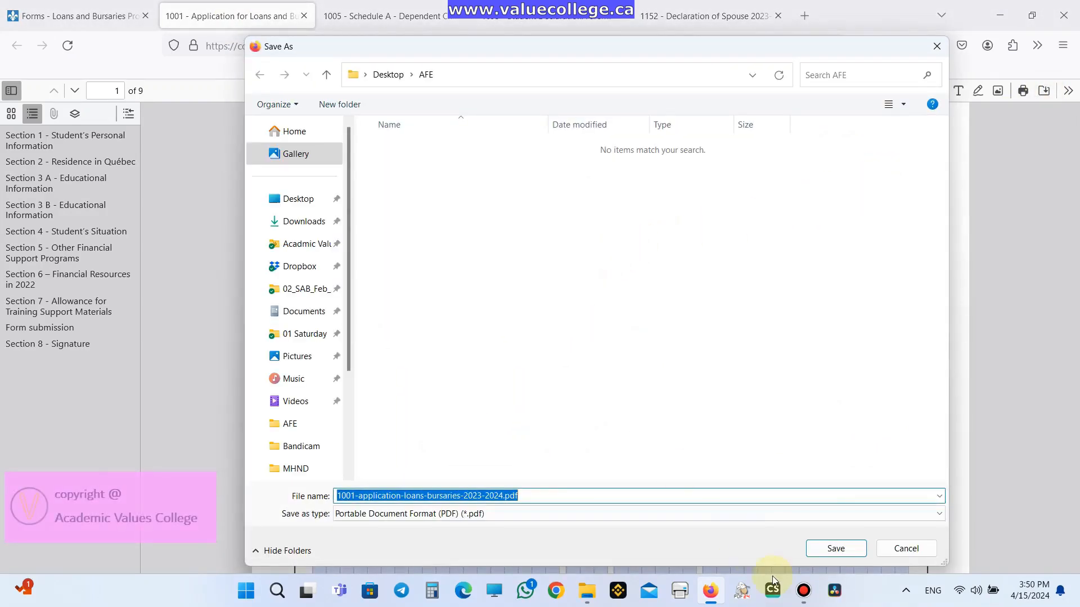
click(835, 548)
click(400, 6)
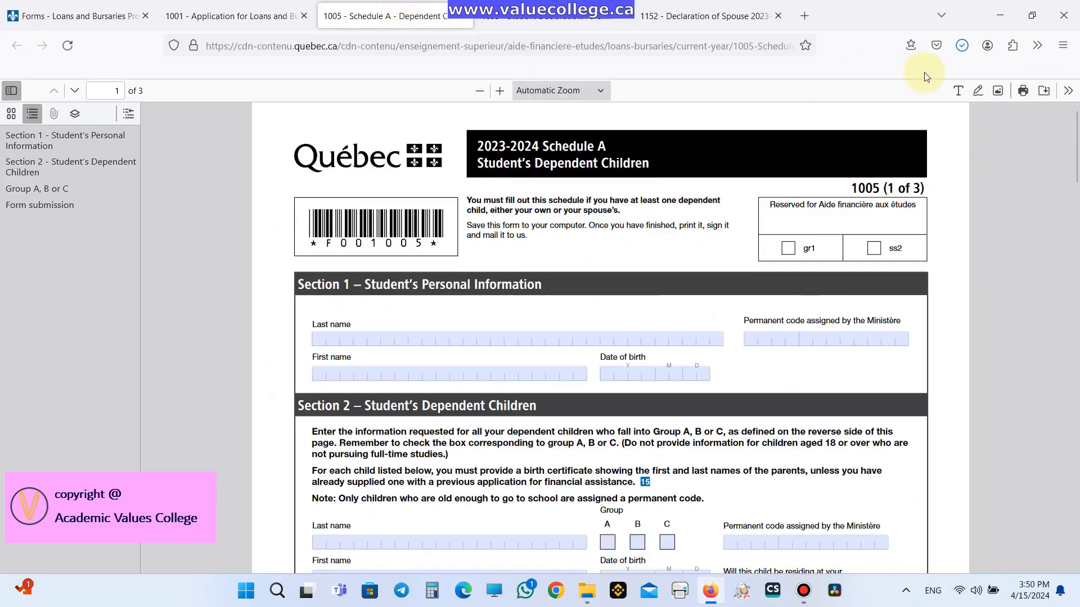
key(ctrl+s)
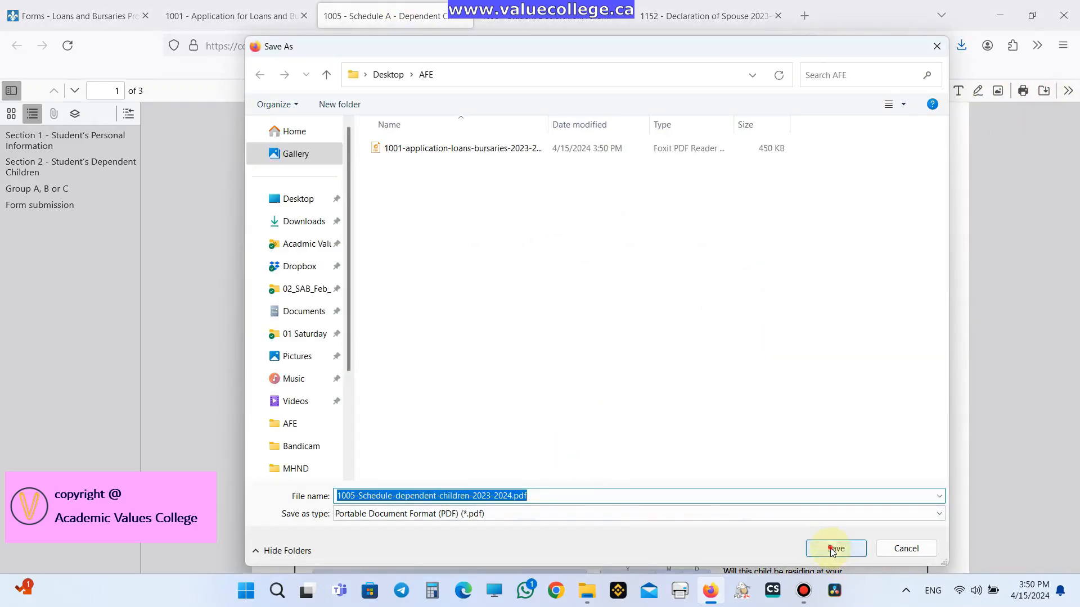
click(835, 548)
- Save forms 1095 and 1152 into the AFE folder as well
click(565, 21)
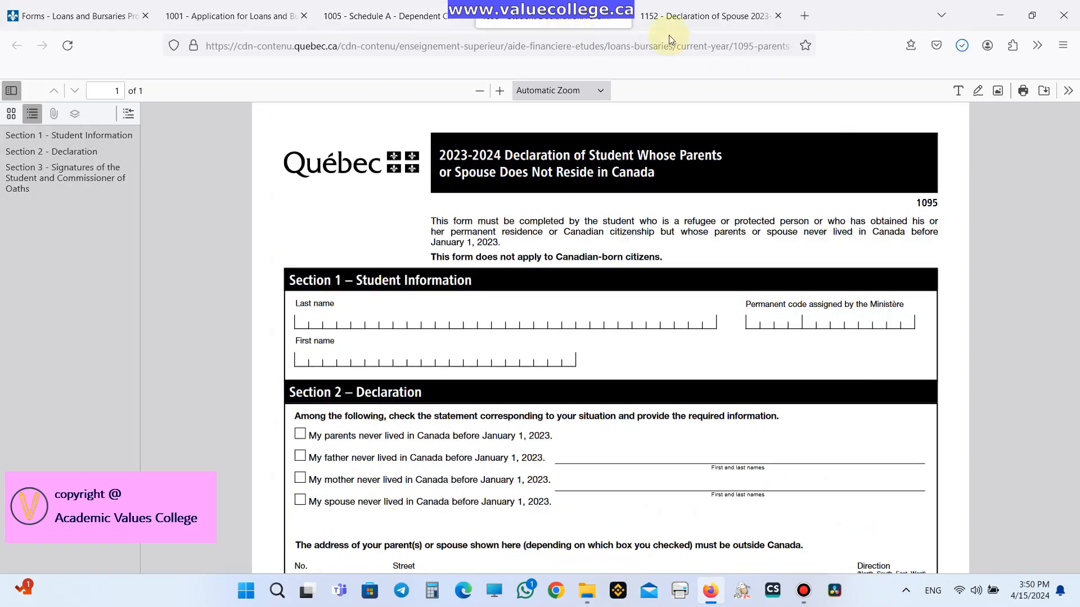
key(ctrl+s)
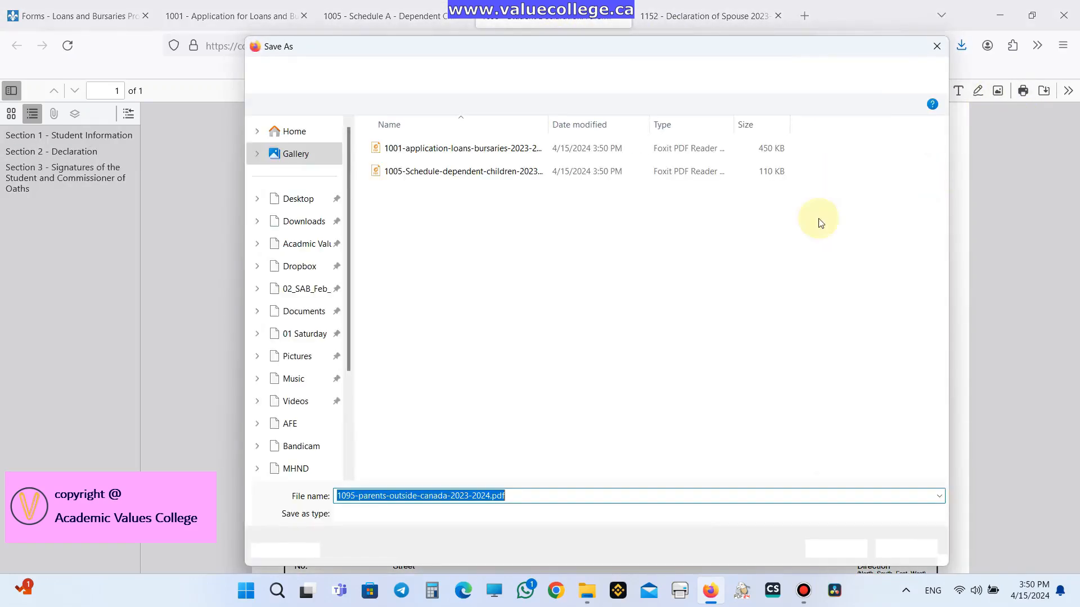
click(825, 549)
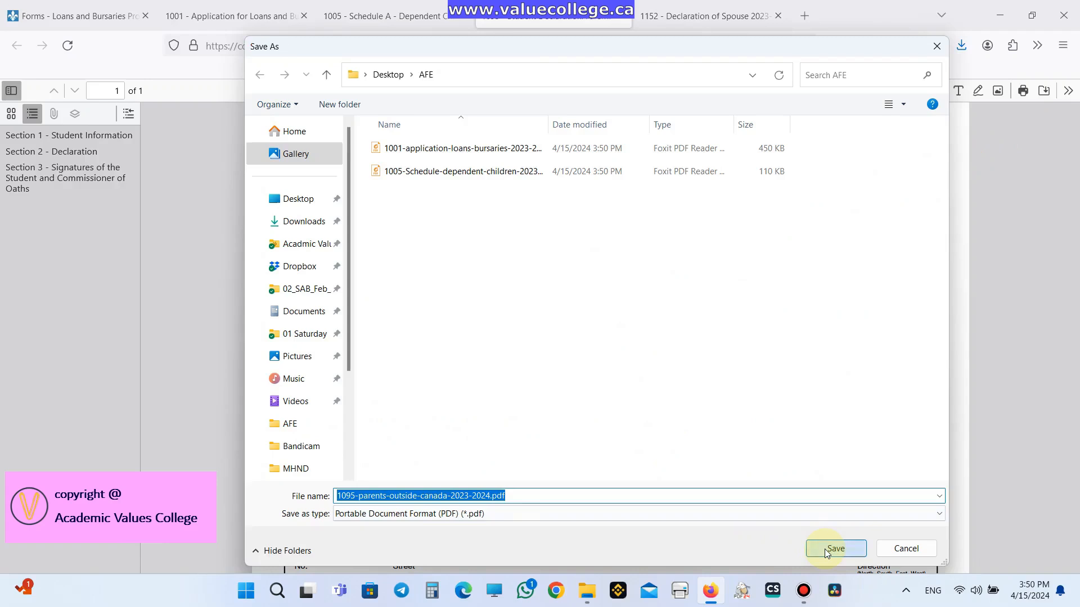
click(700, 25)
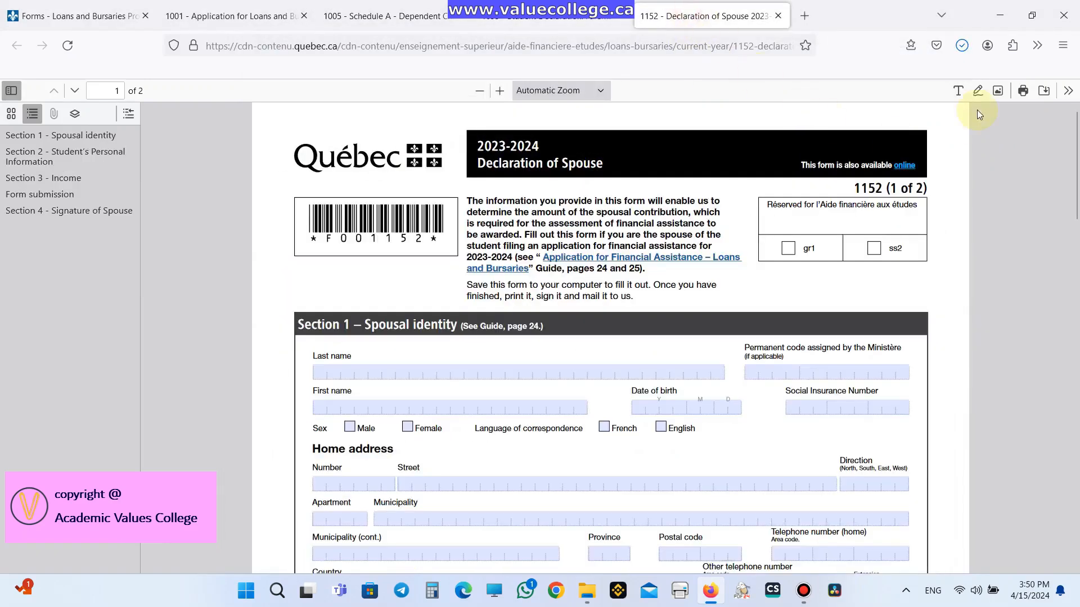
click(1044, 90)
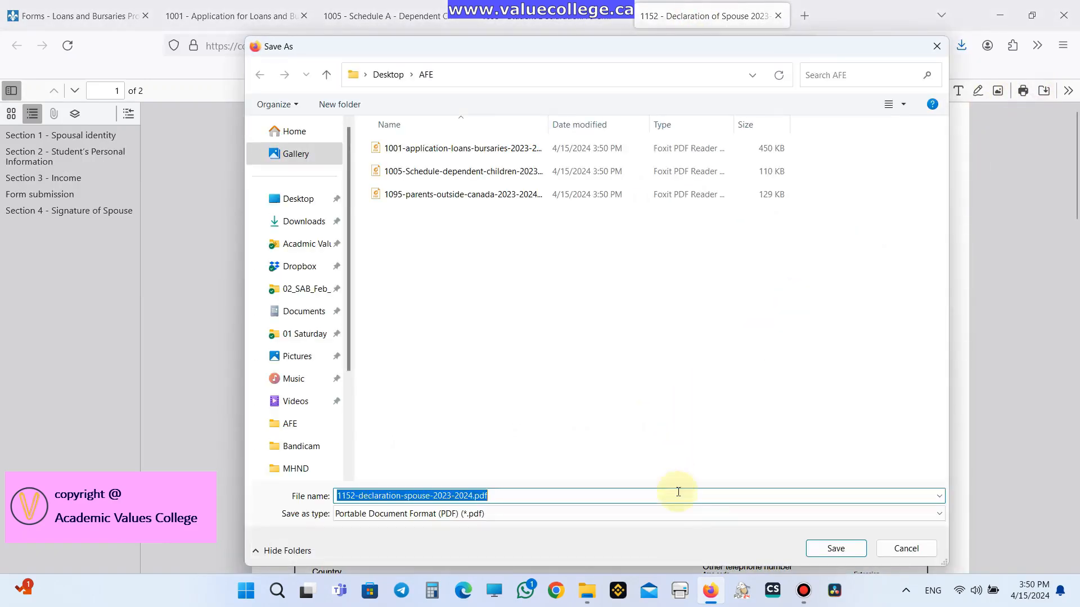
click(833, 548)
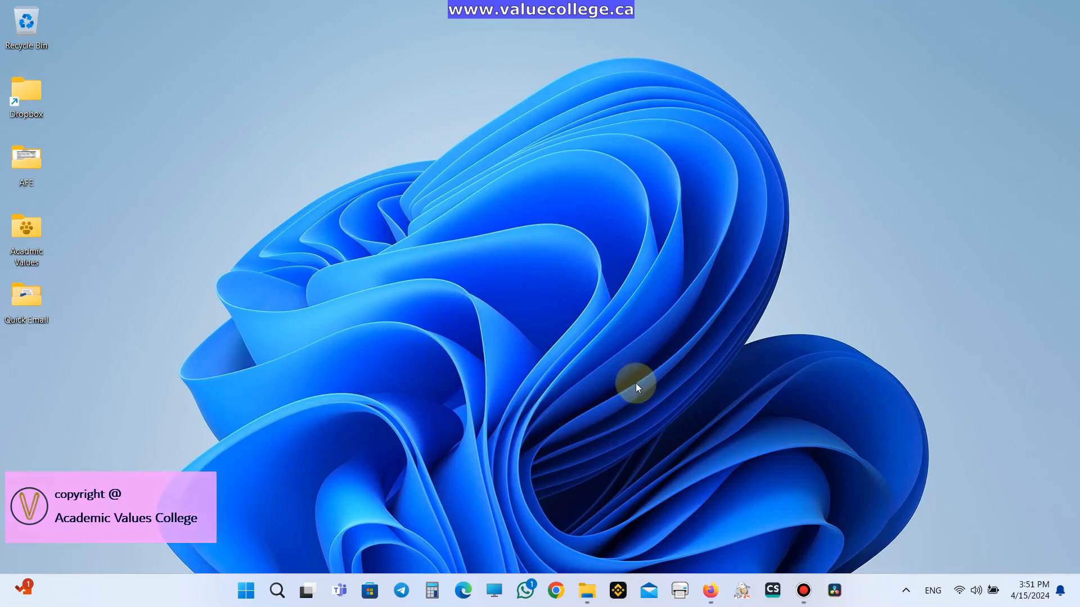
- Open the saved 1001 application PDF from the AFE folder in Foxit and dismiss its warning
click(585, 590)
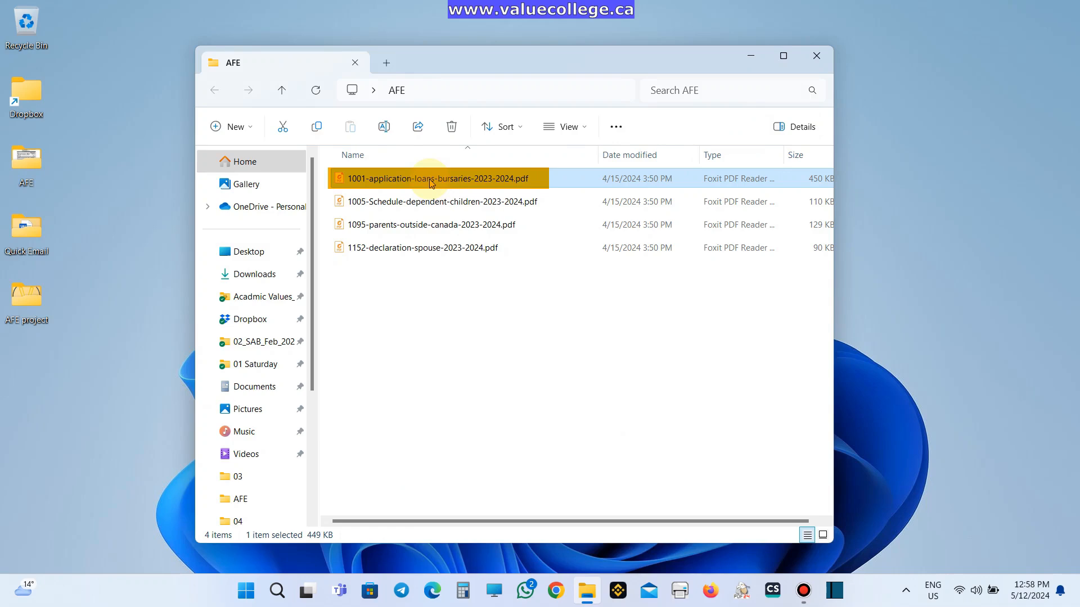
click(430, 180)
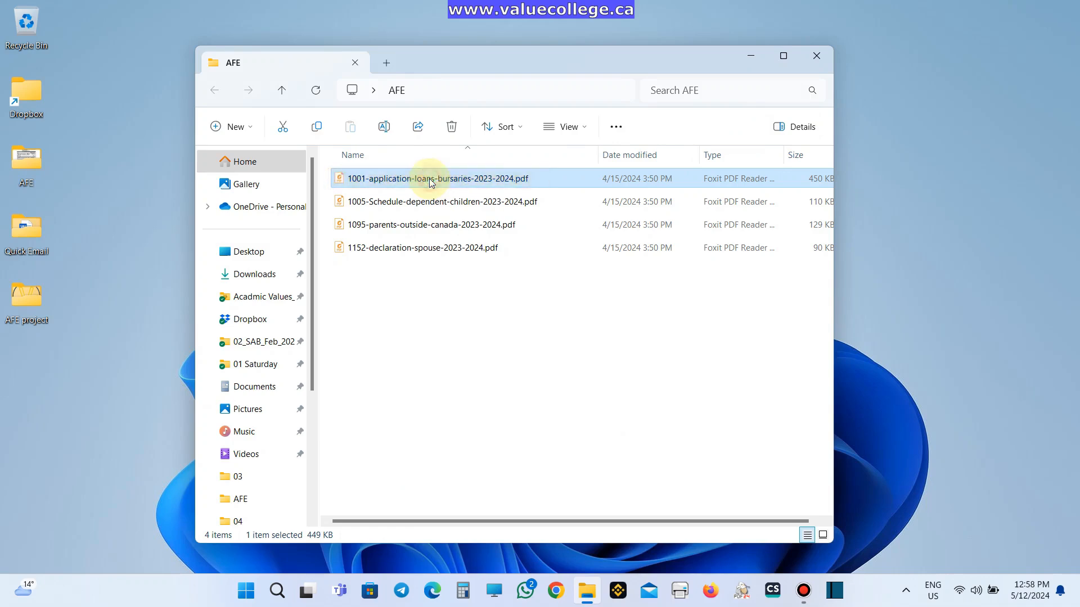
double_click(429, 180)
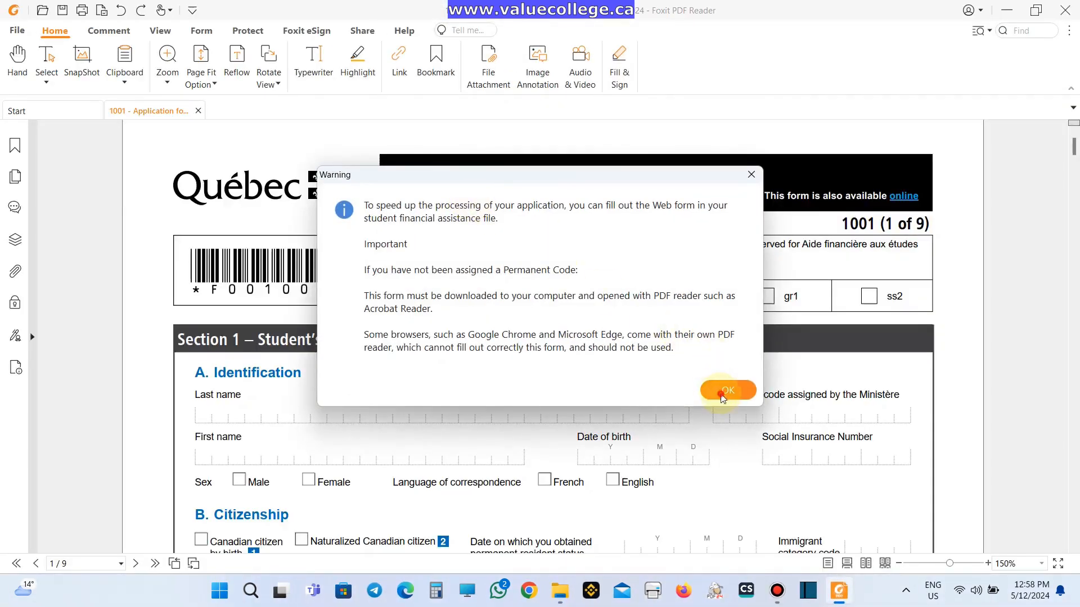
click(725, 392)
- Enter the student's last and first names, date of birth and SIN, and tick Female and English
scroll(415, 381, down, 1)
click(262, 340)
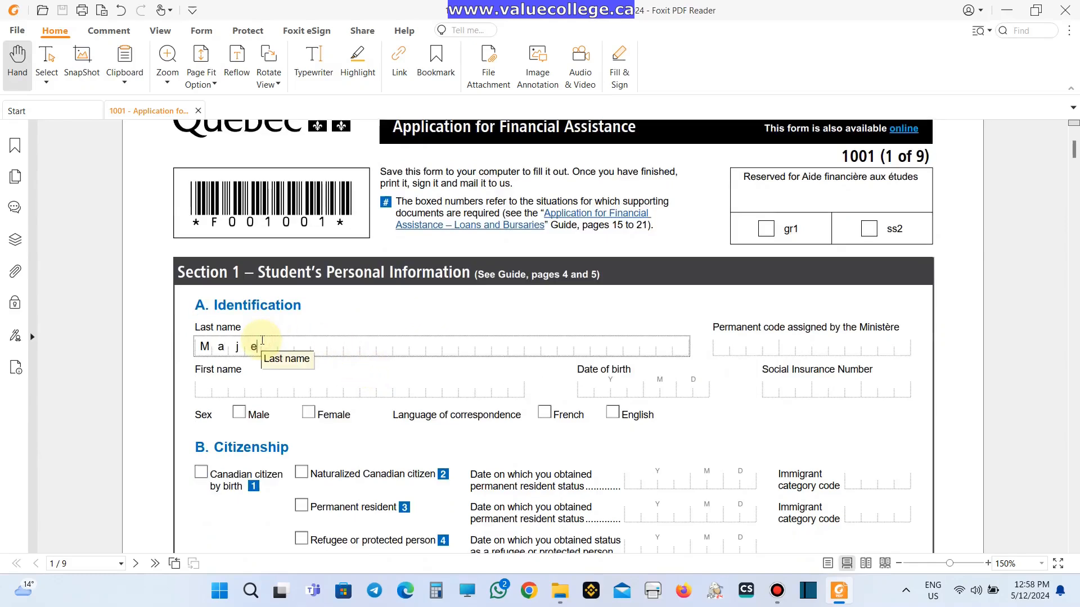
key(Tab)
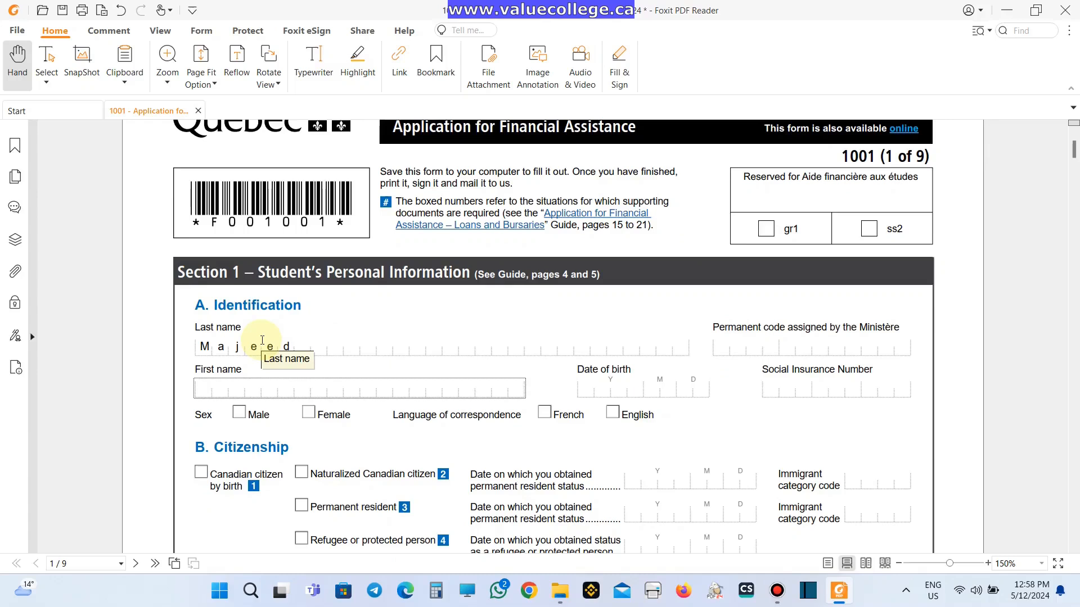
text(Sarah)
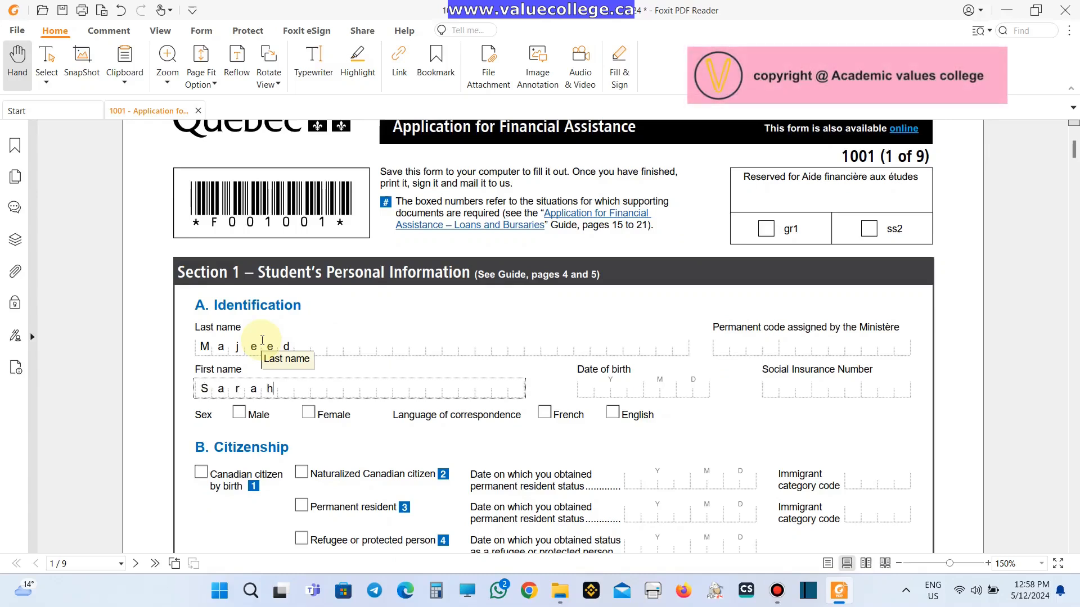
key(Tab)
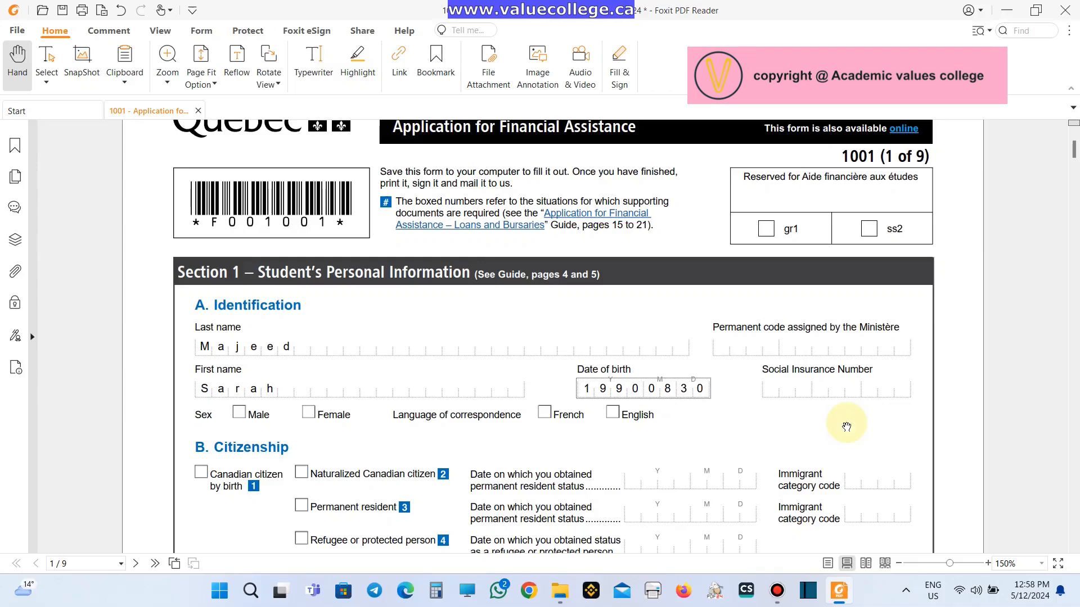
key(Tab)
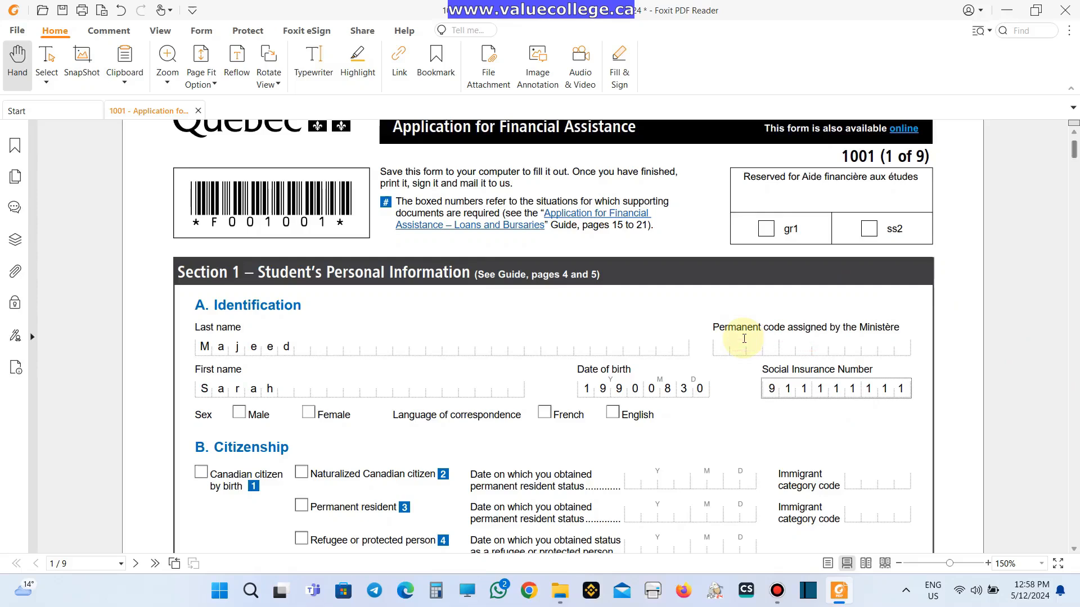
click(308, 413)
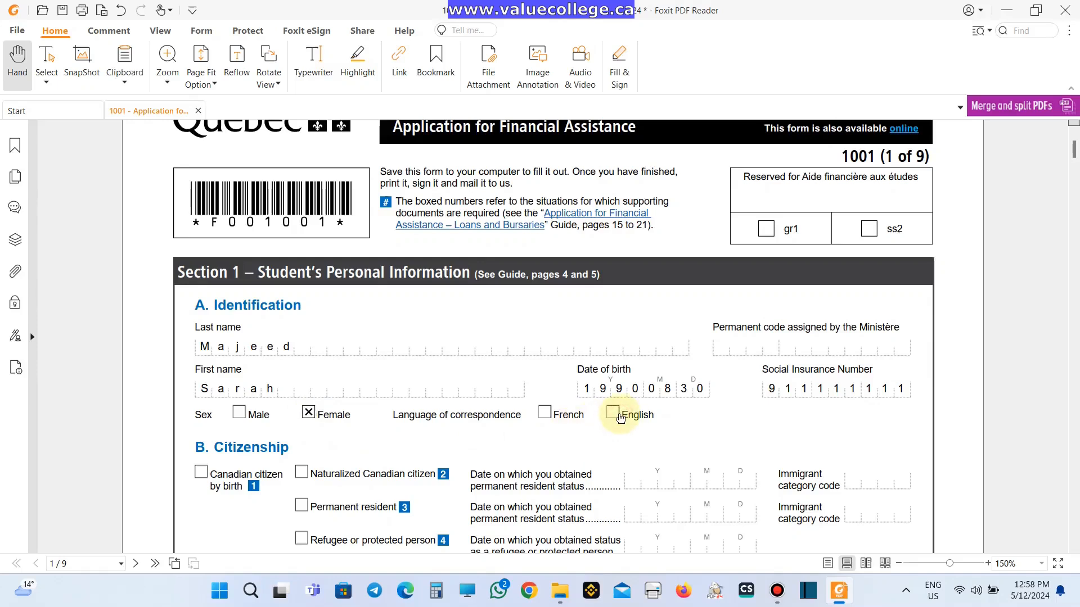
click(613, 413)
- Mark Permanent resident with status date 20200325 and category code CR*
scroll(608, 435, down, 1)
scroll(607, 437, down, 2)
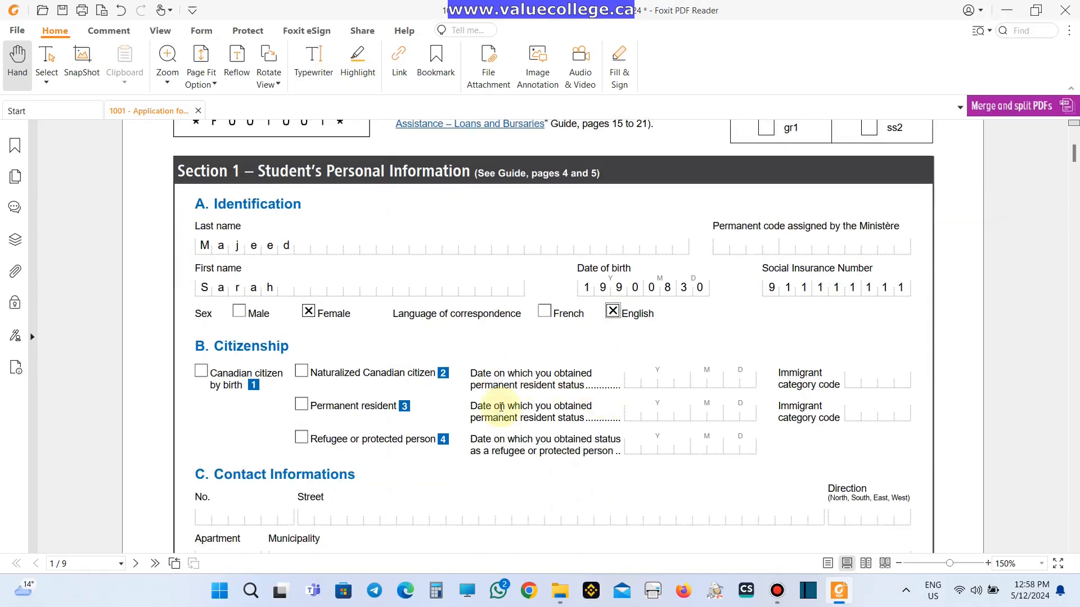
click(302, 406)
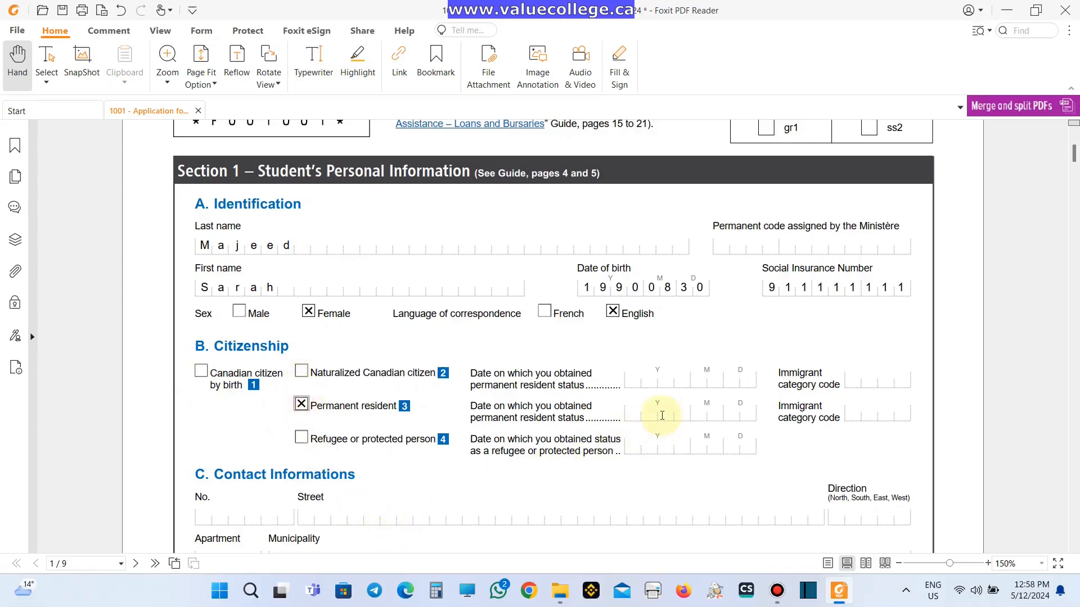
click(664, 418)
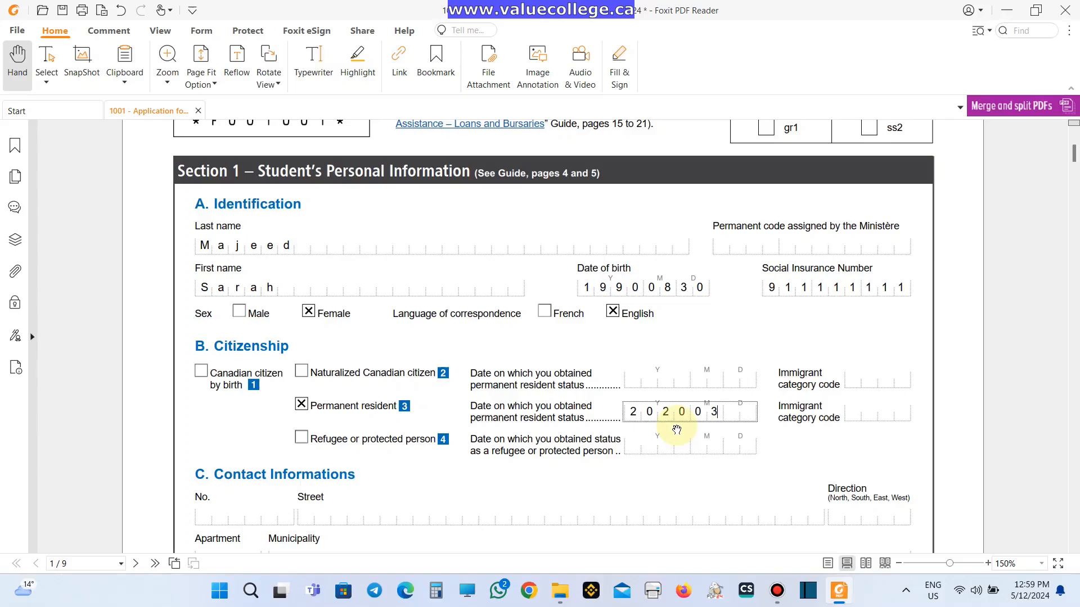
text(20200325)
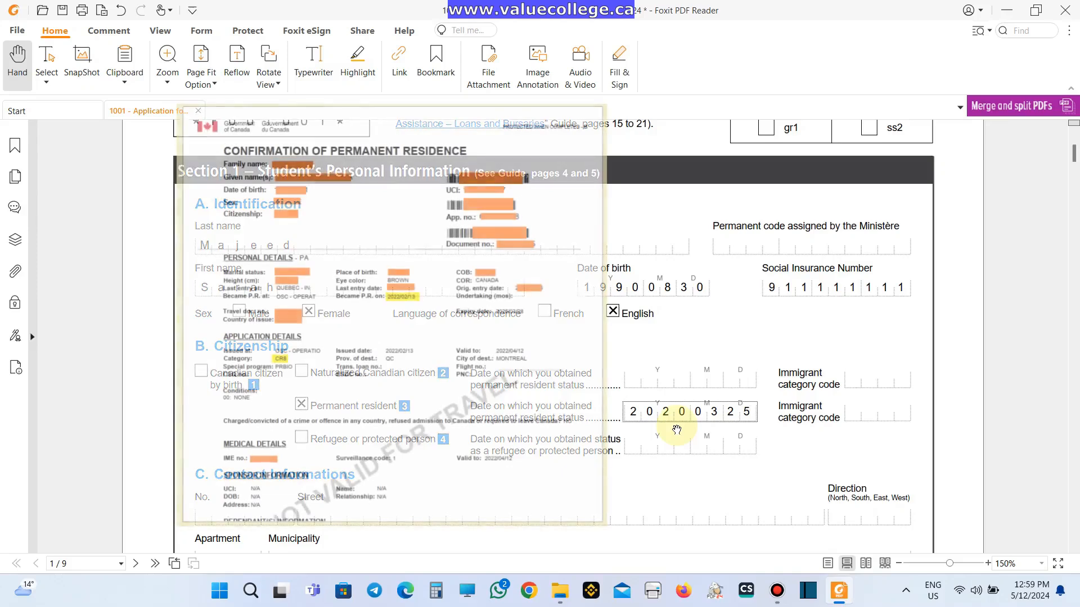
key(Tab)
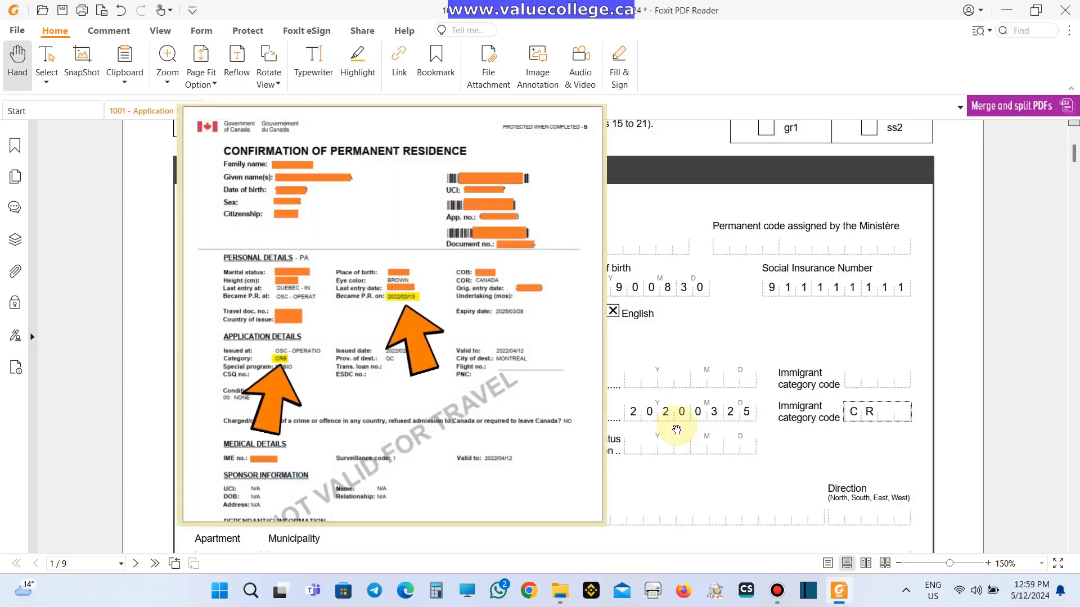
text(CR)
text(*)
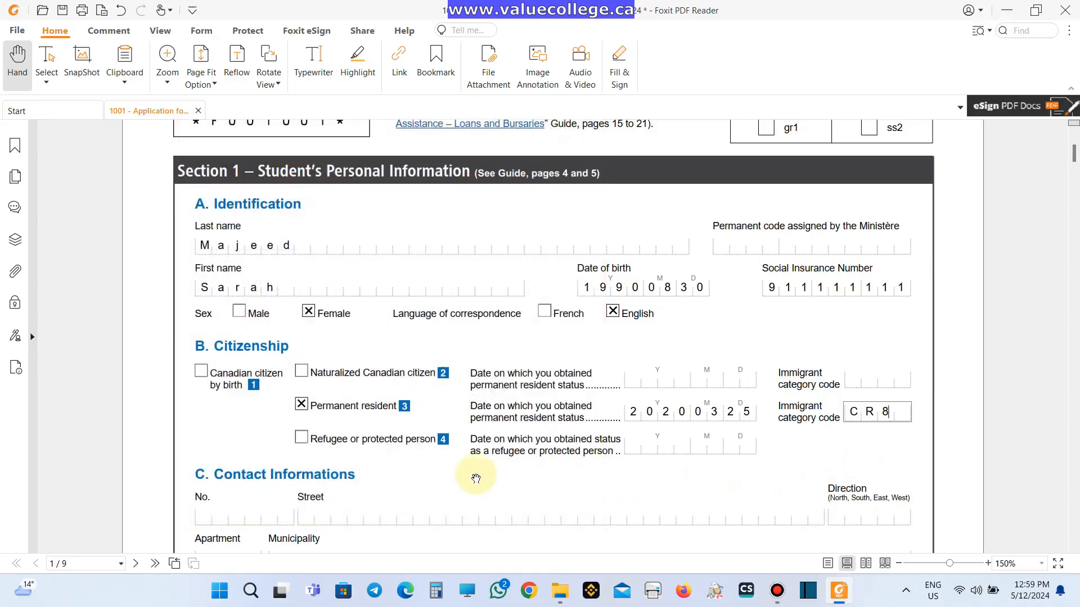
- Undo that and mark Refugee or protected person with status date 20171010 instead
click(301, 435)
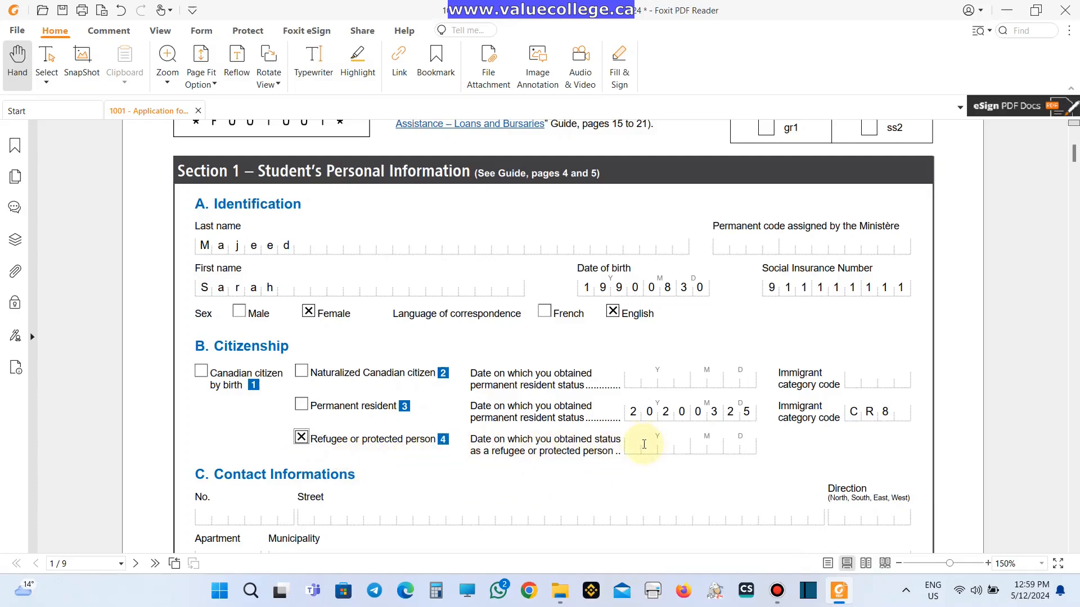
key(ctrl+z)
key(ctrl+z)
key(ctrl+z)
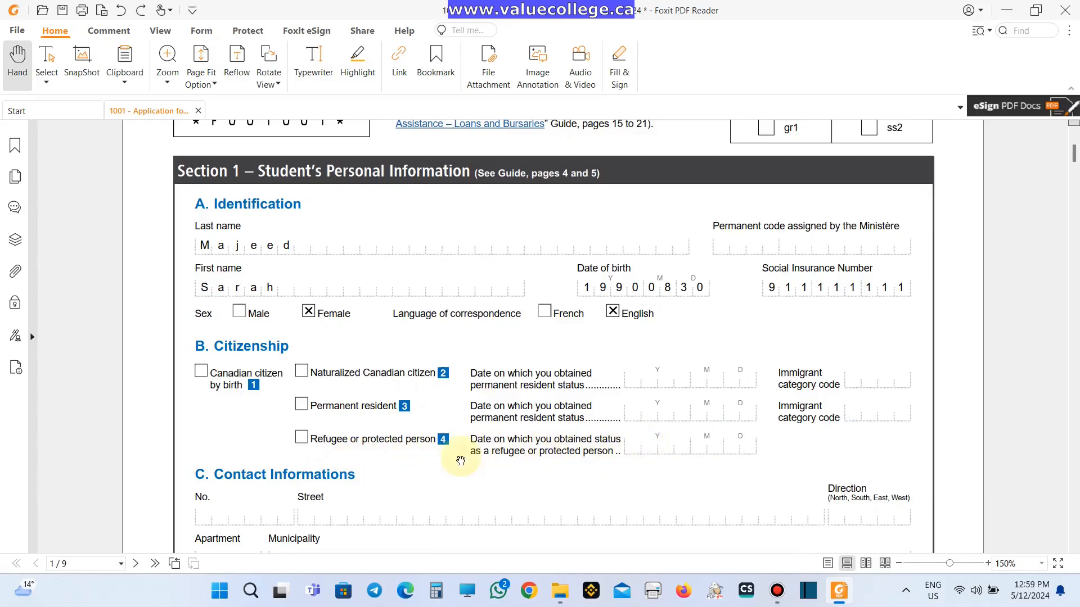
click(302, 437)
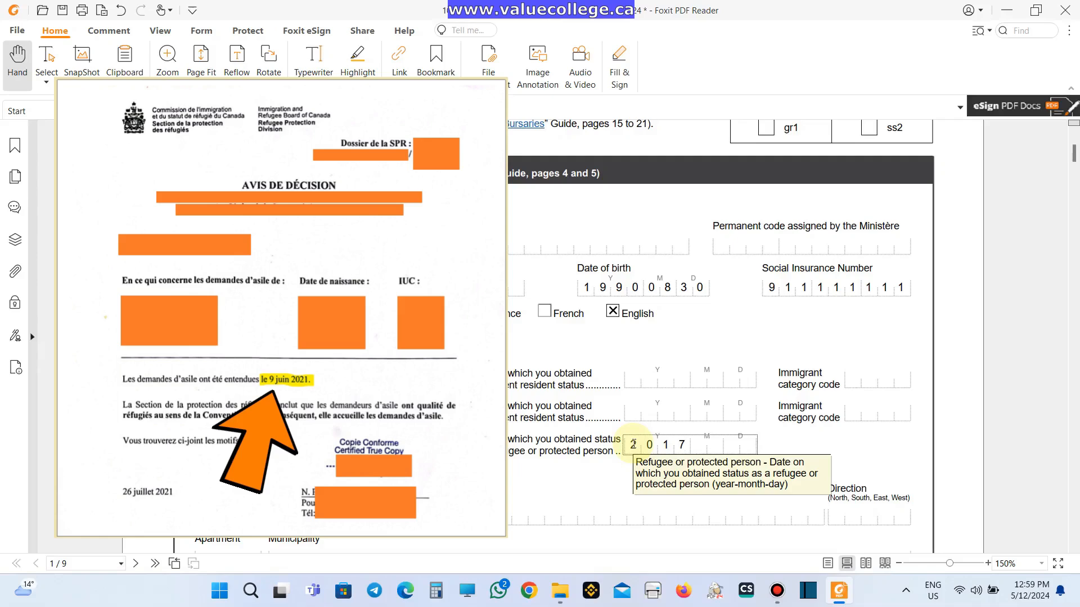
text(1010)
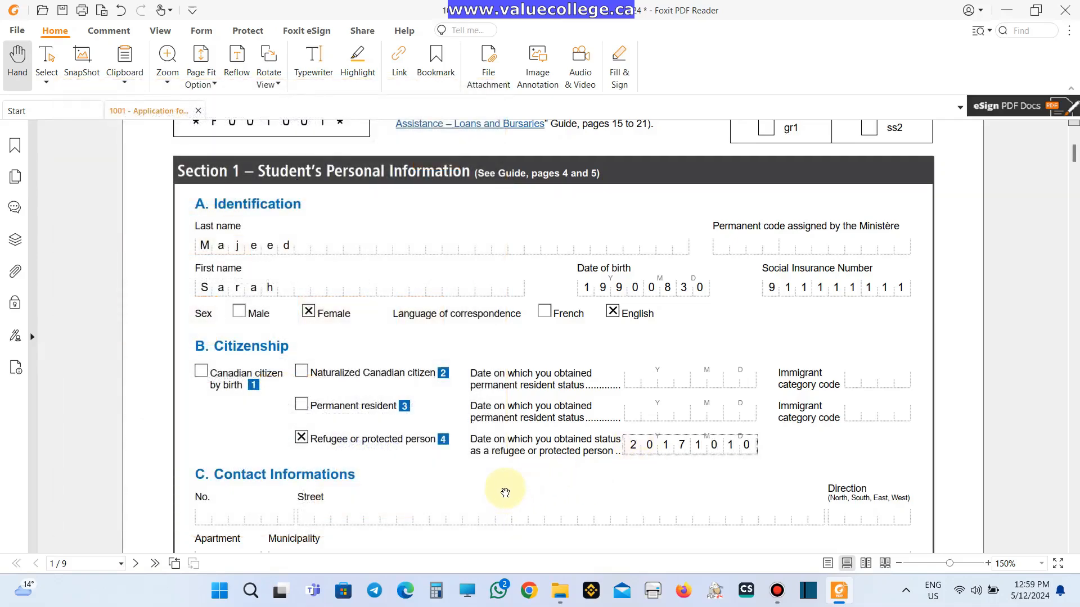
scroll(505, 489, down, 1)
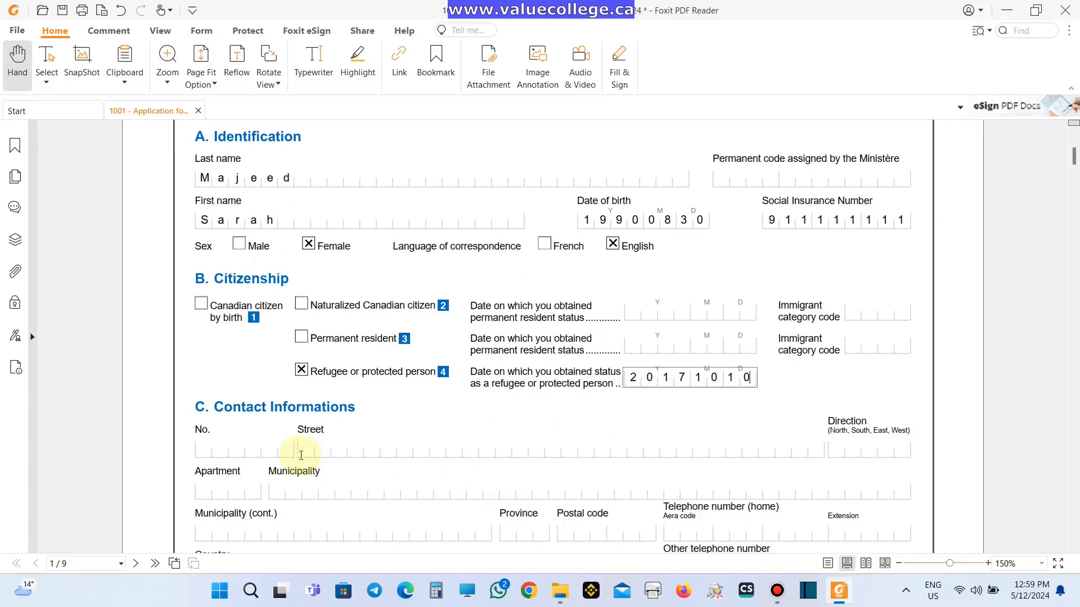
- Fill in the civic number, street, apartment, municipality, province and postal code
scroll(251, 403, down, 1)
scroll(253, 387, down, 2)
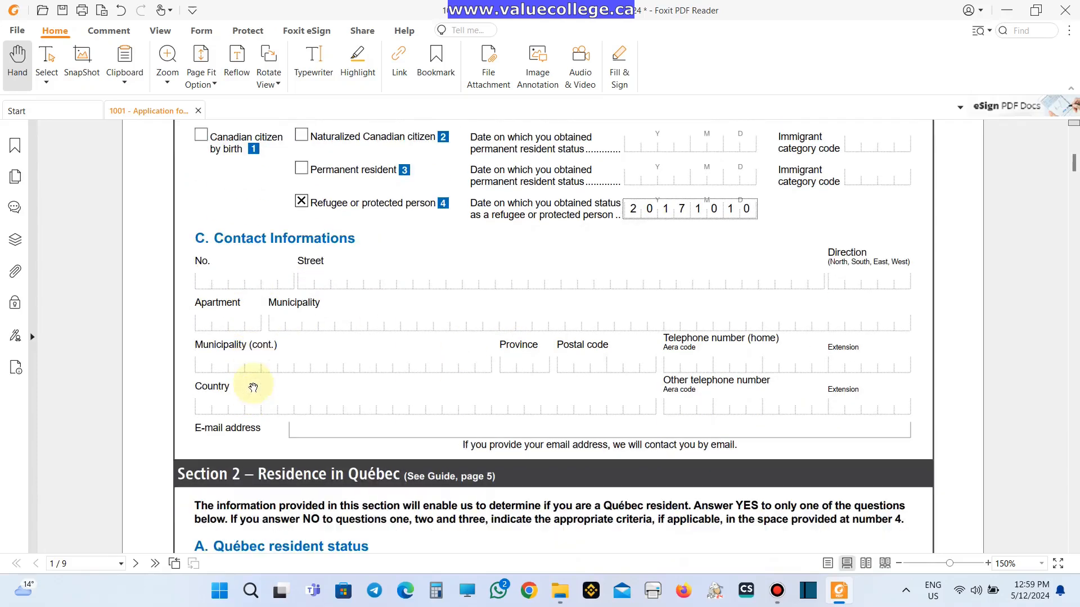
click(226, 279)
text(222)
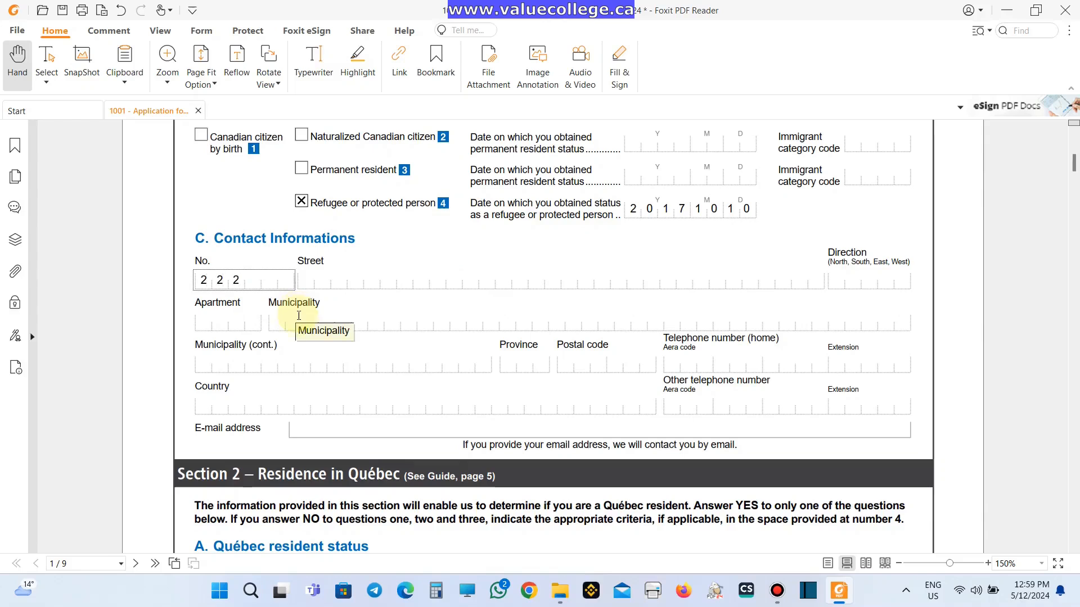
key(Tab)
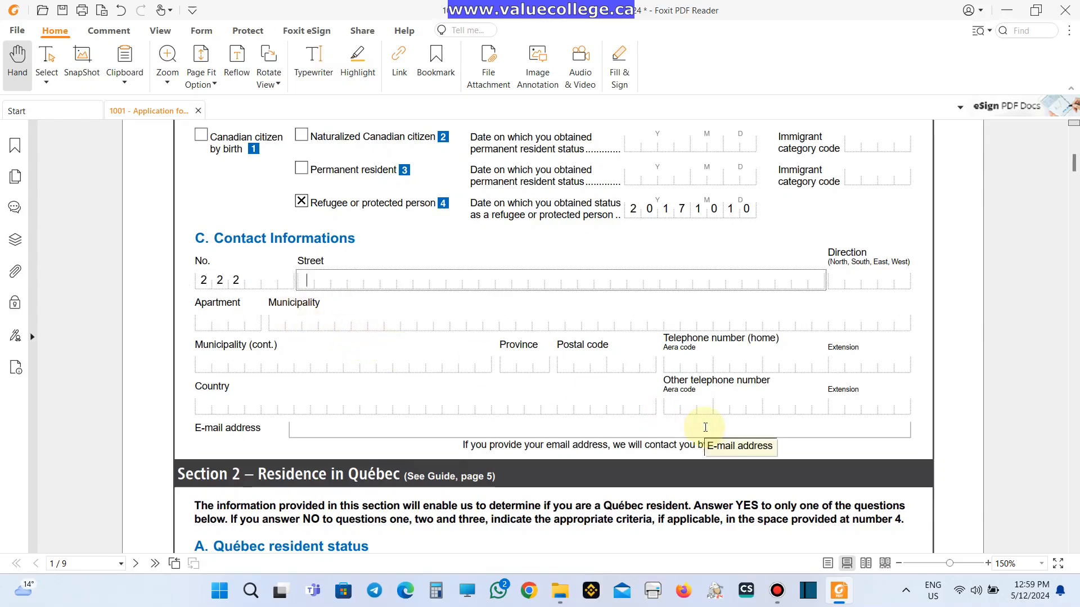
text(Street name)
key(Tab)
text(12)
key(Tab)
text(Montreal)
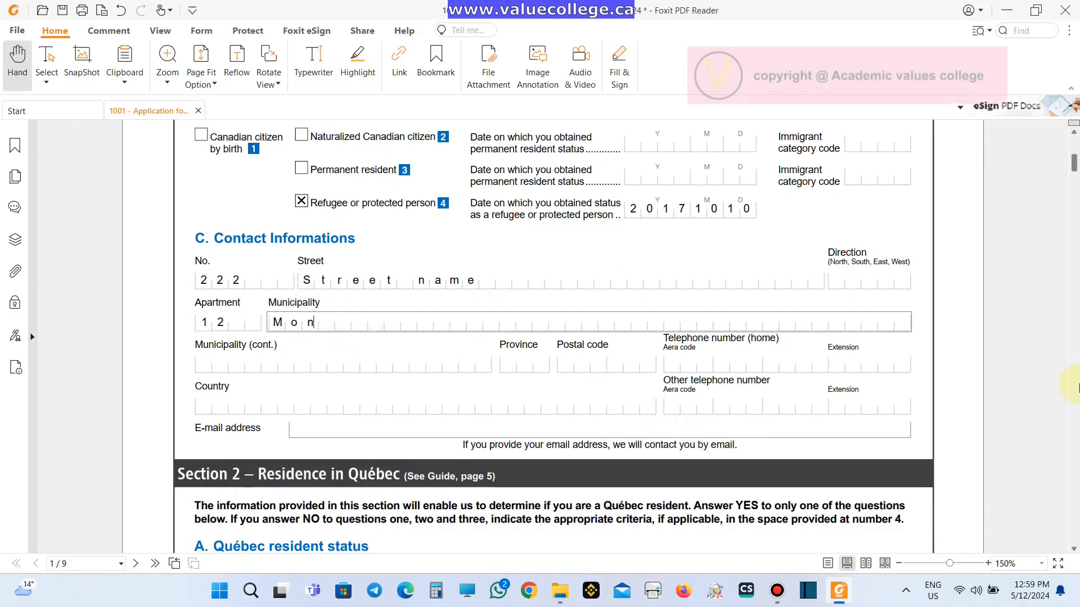
key(Tab)
text(QC)
key(Tab)
text(H1H1X1)
- Enter Canada as the country, then the telephone number and e-mail address
key(Tab)
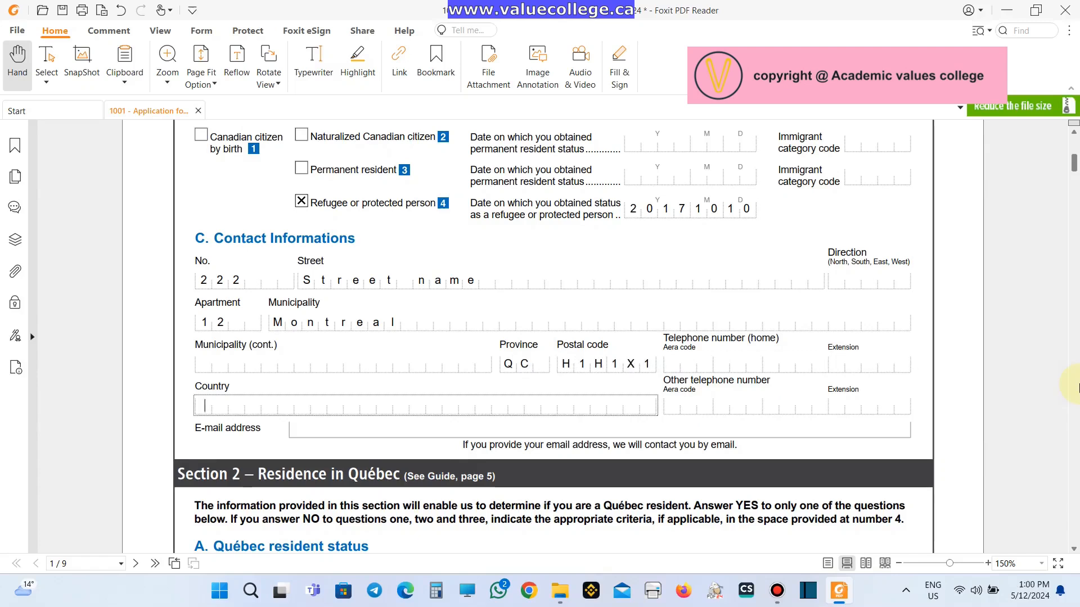
text(Canada)
key(Tab)
text(4380000000)
key(Tab)
key(Tab)
text(youre)
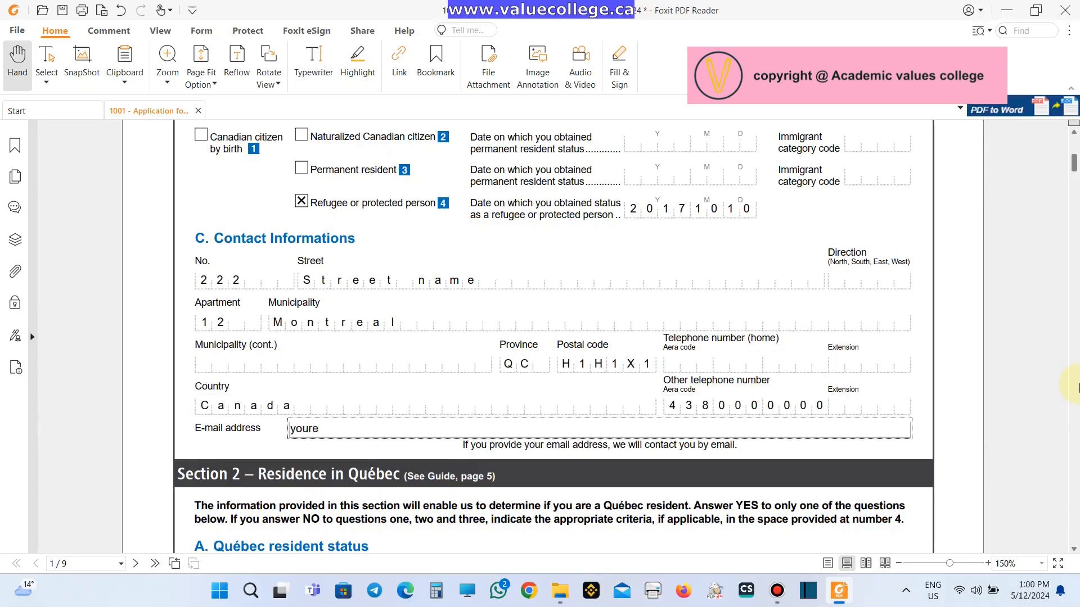
text(mail@gmail.com)
key(Tab)
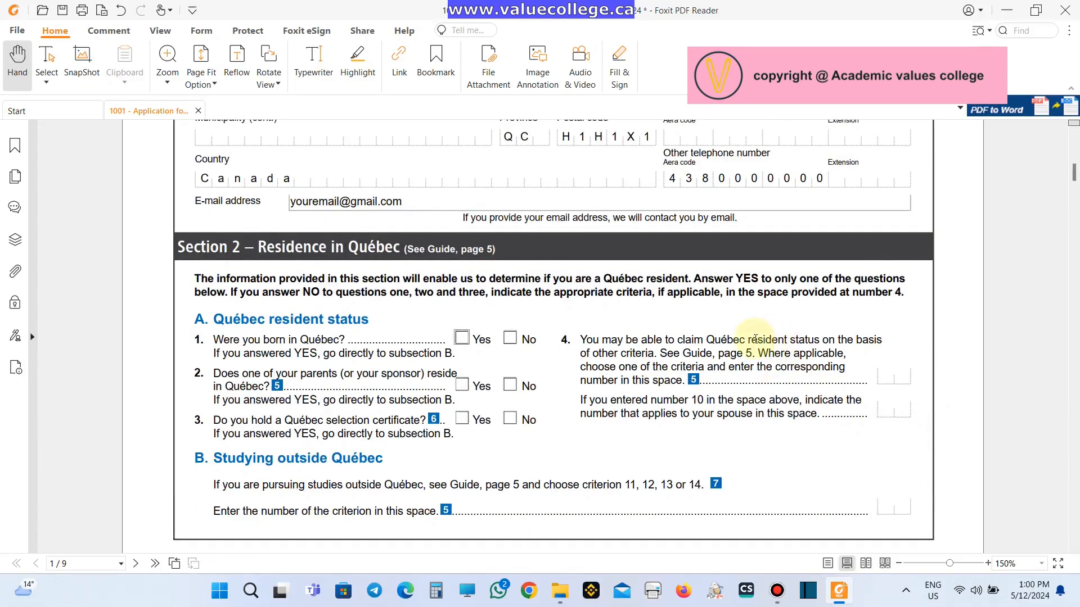
- Answer No to Québec residence questions 1, 2 and 3, and select the question 4 criterion field
scroll(756, 338, down, 1)
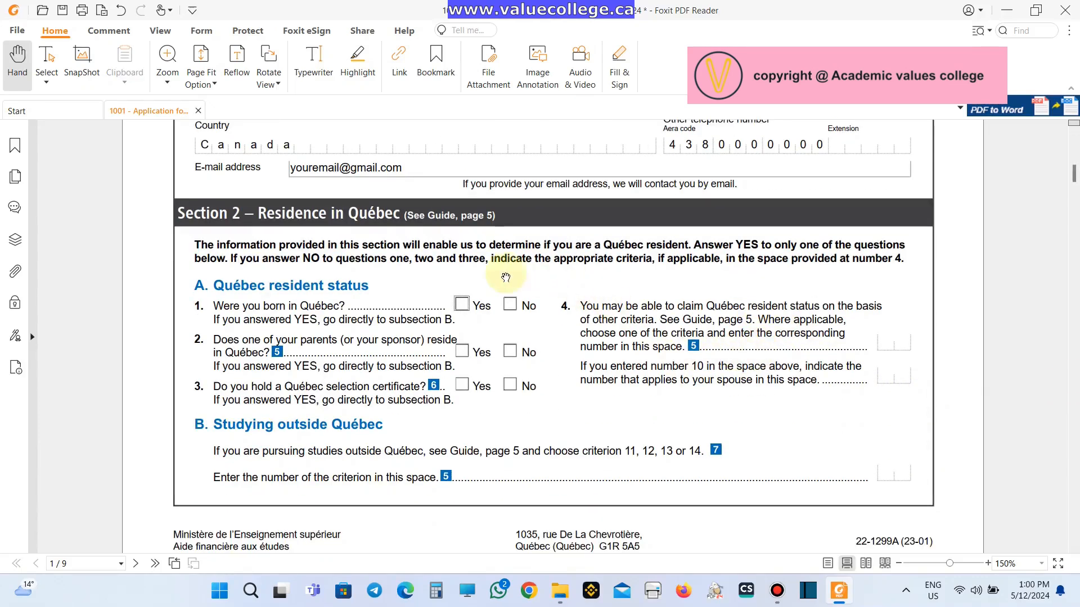
click(509, 304)
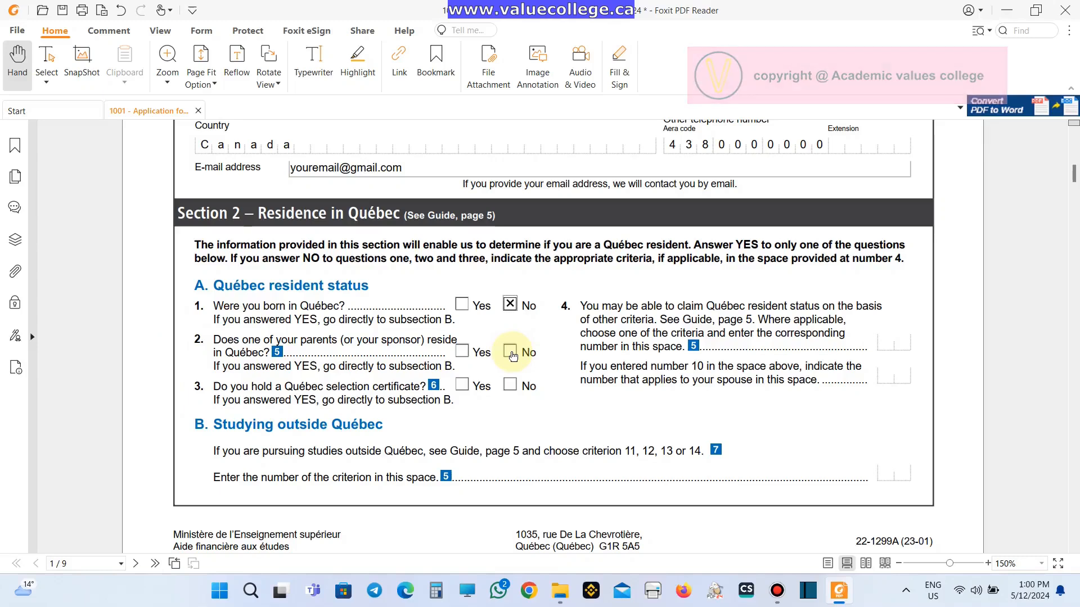
click(511, 353)
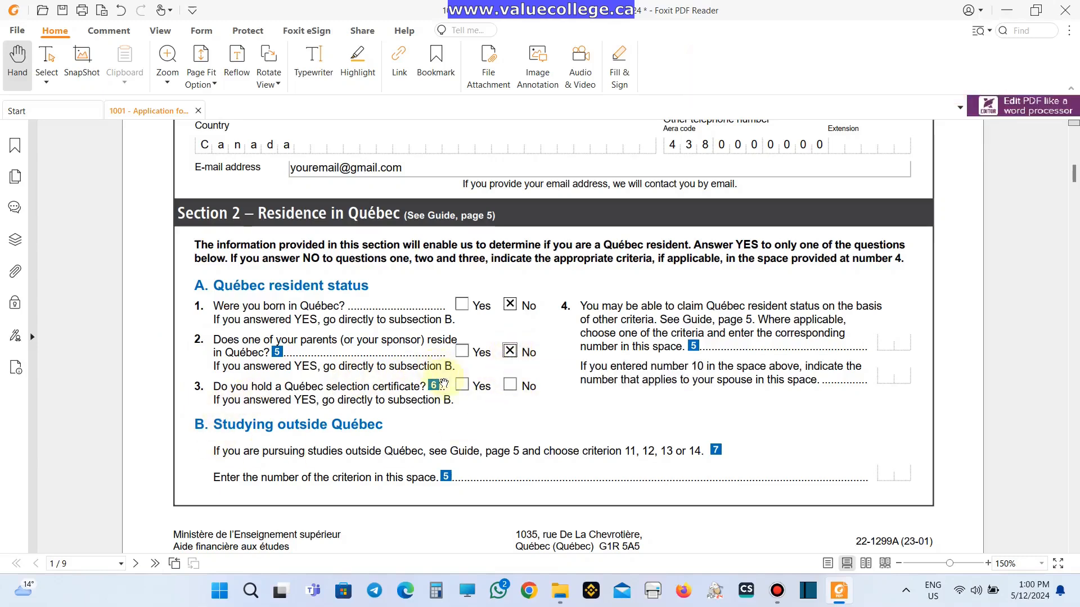
click(462, 385)
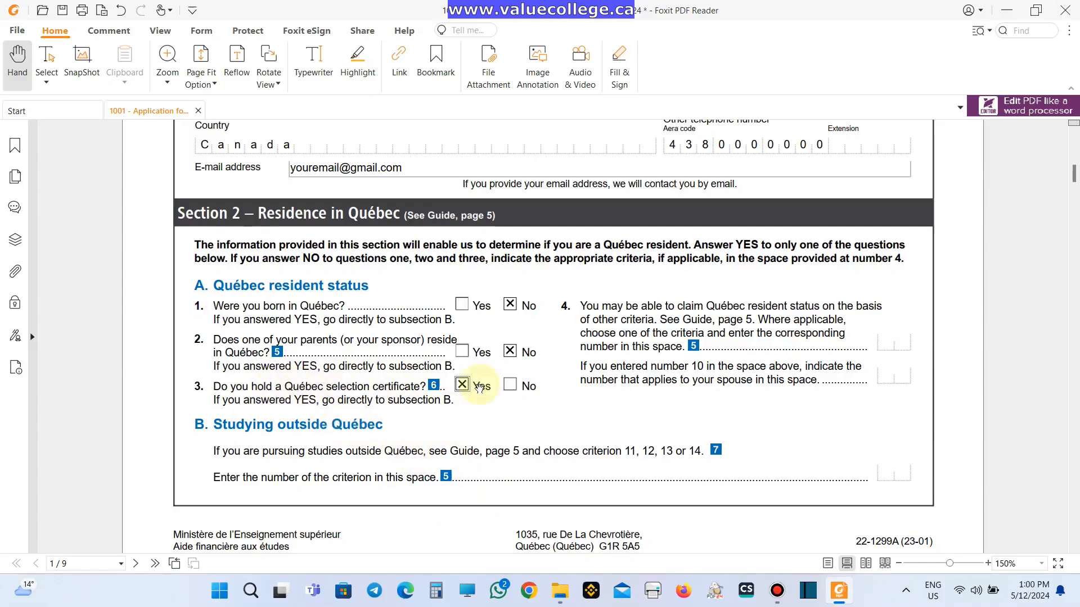
click(510, 384)
click(901, 341)
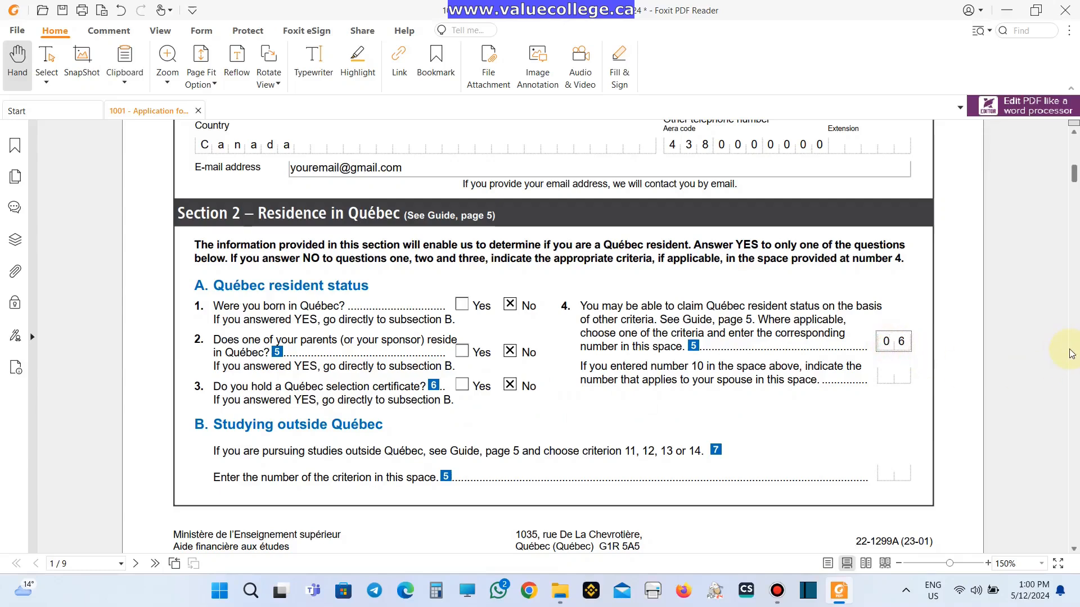
- Scroll through pages 2–4 of form 1001 to Section 3 B's Full-time studies fields
scroll(882, 358, down, 3)
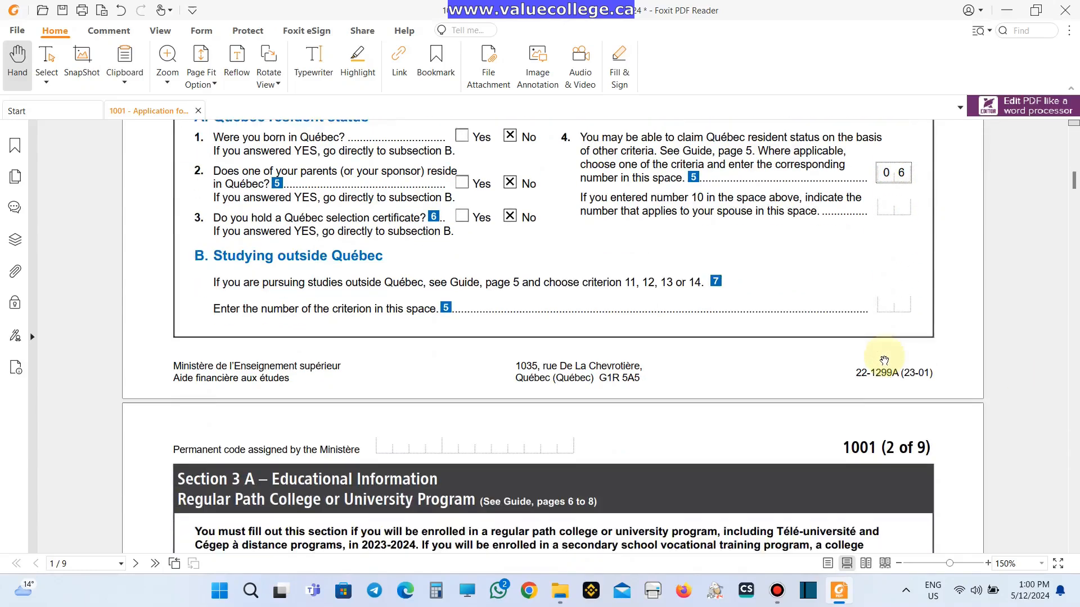
scroll(884, 360, down, 1)
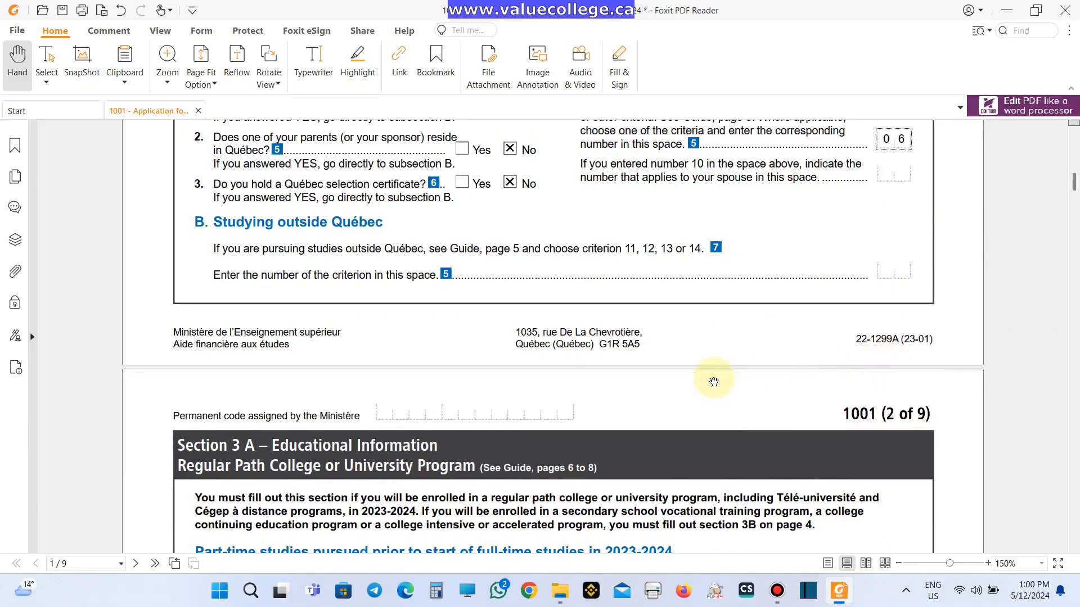
scroll(712, 379, down, 3)
scroll(712, 381, down, 3)
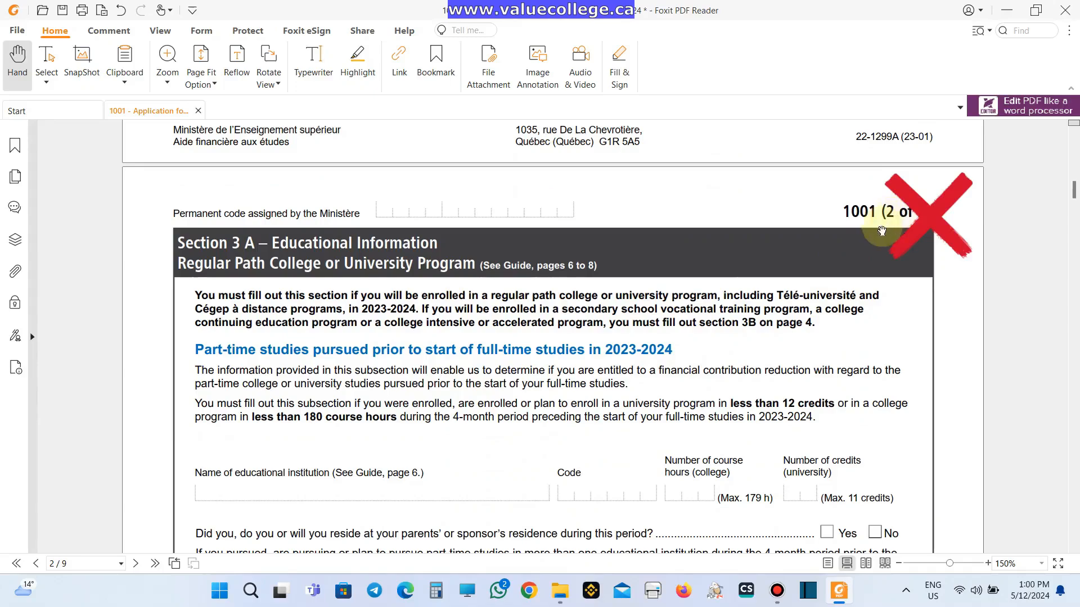
scroll(839, 290, down, 10)
scroll(840, 295, down, 19)
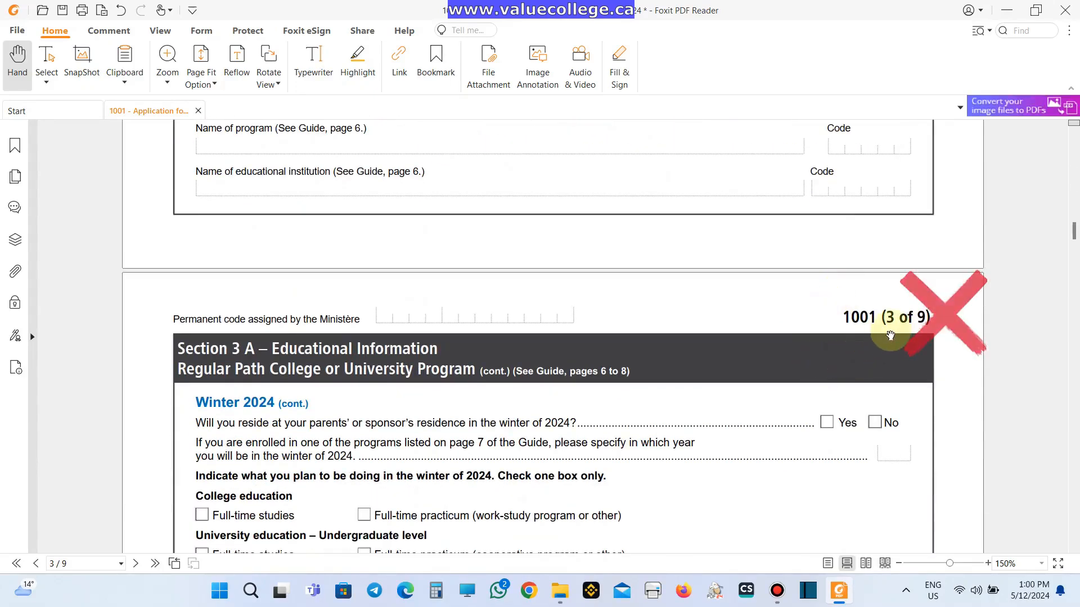
scroll(885, 340, down, 8)
scroll(877, 340, down, 17)
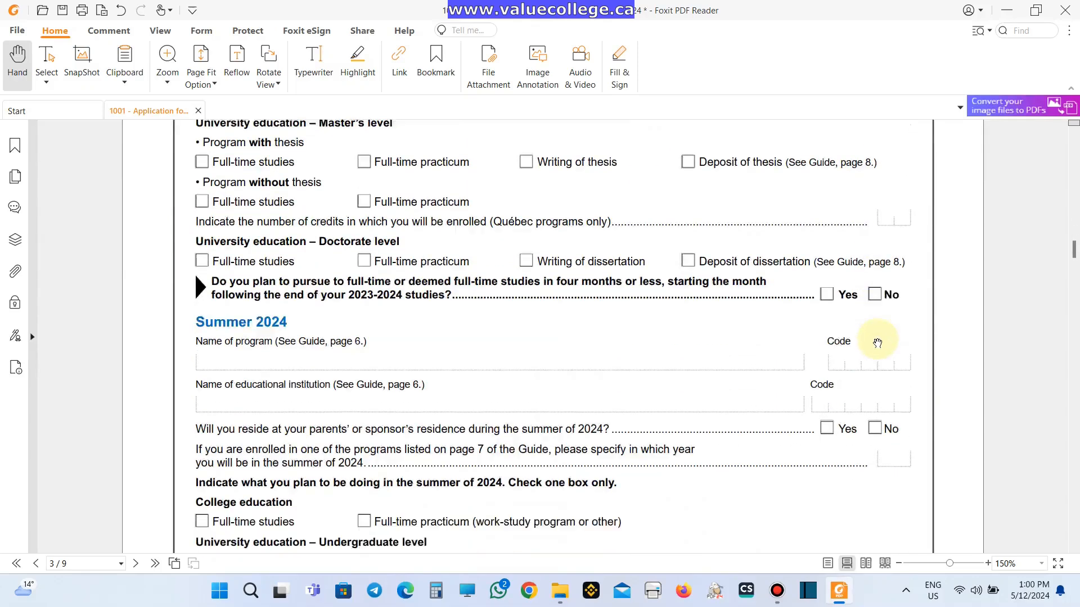
scroll(872, 336, down, 15)
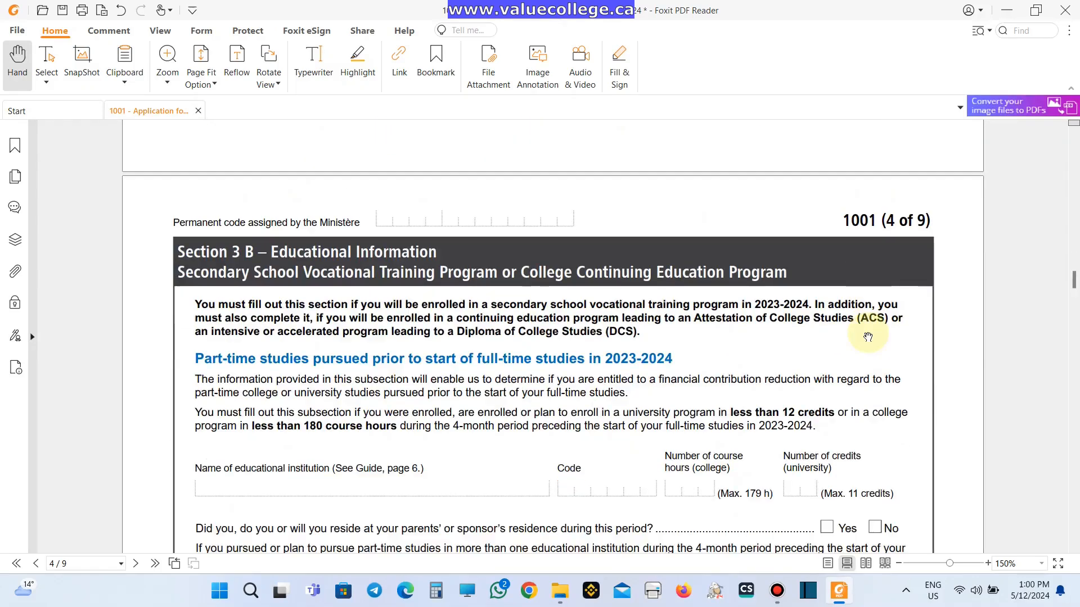
scroll(868, 336, up, 4)
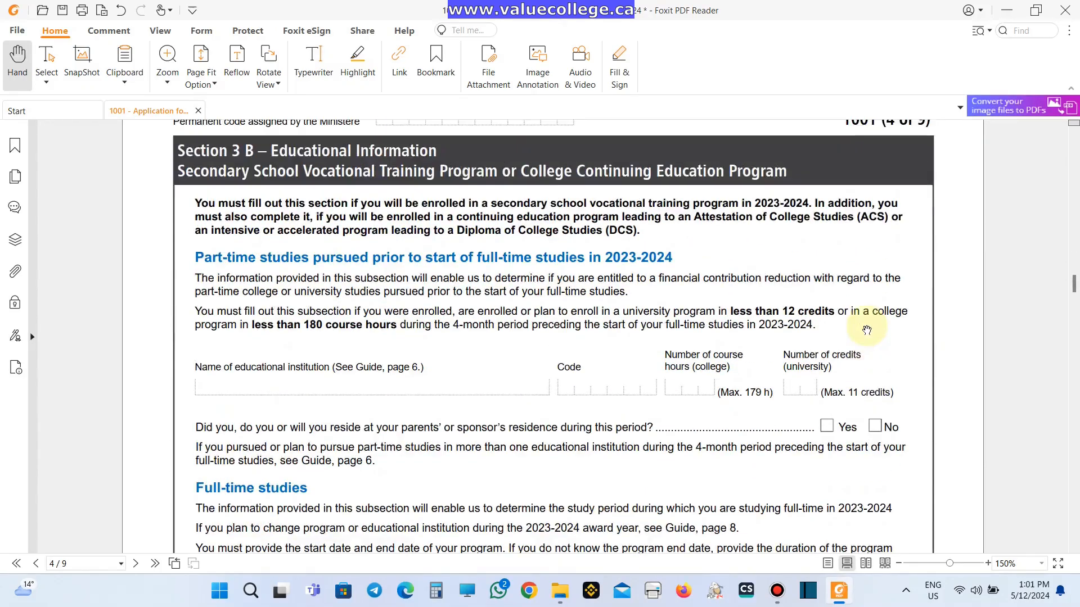
scroll(863, 330, down, 6)
scroll(864, 332, down, 4)
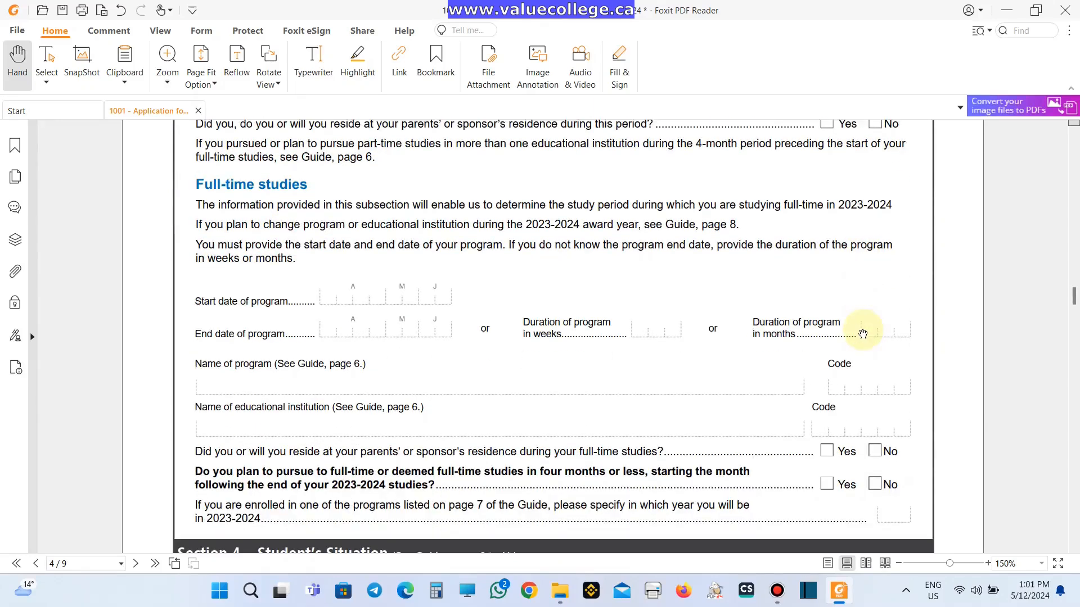
- Enter the full-time studies start date 20240110 and end date 20240610
click(330, 296)
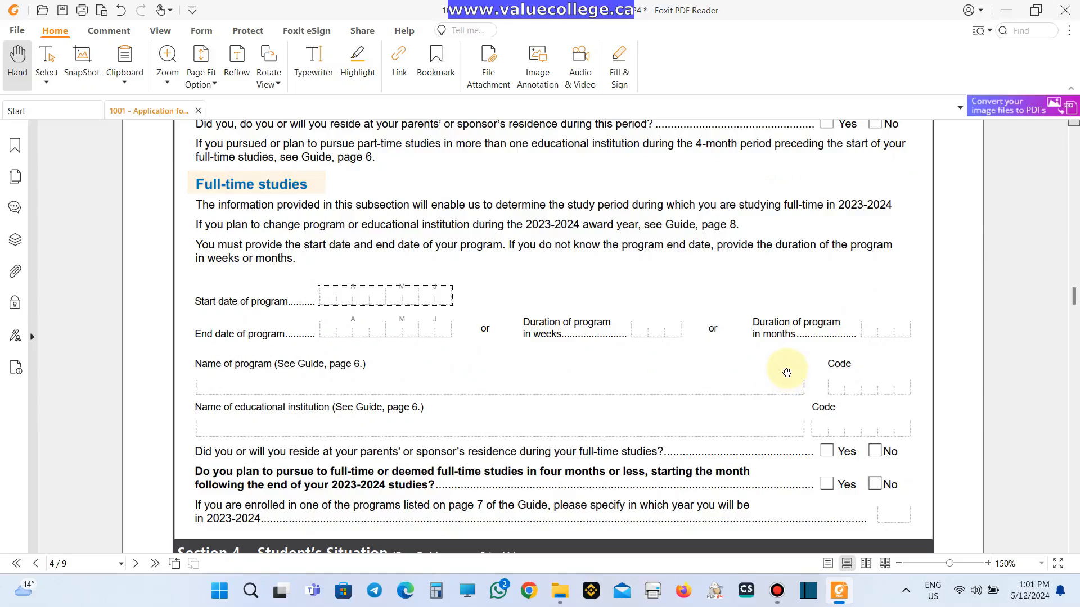
text(20240110)
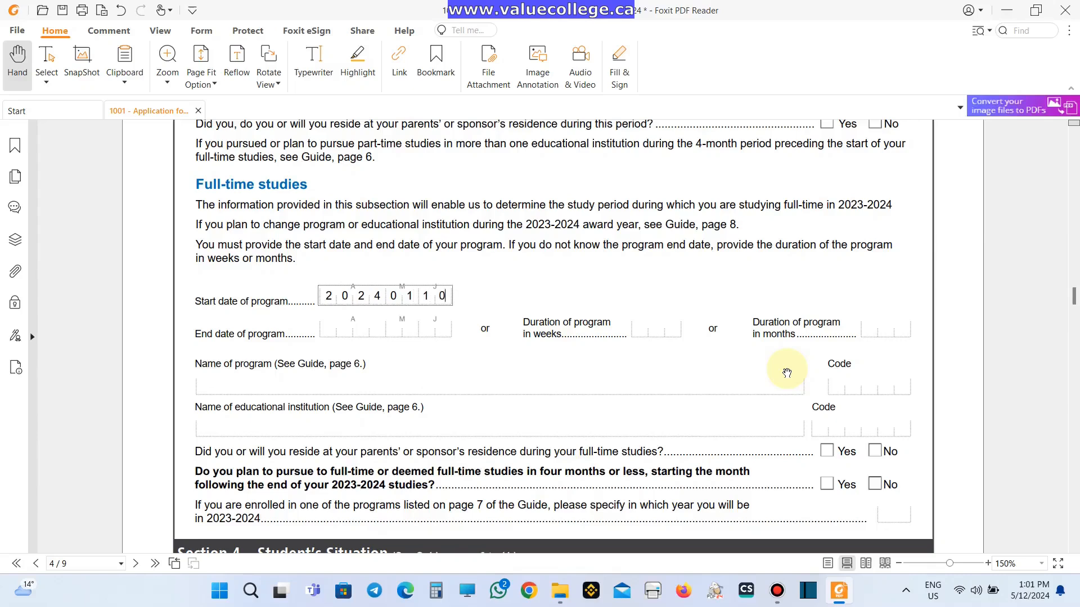
key(Tab)
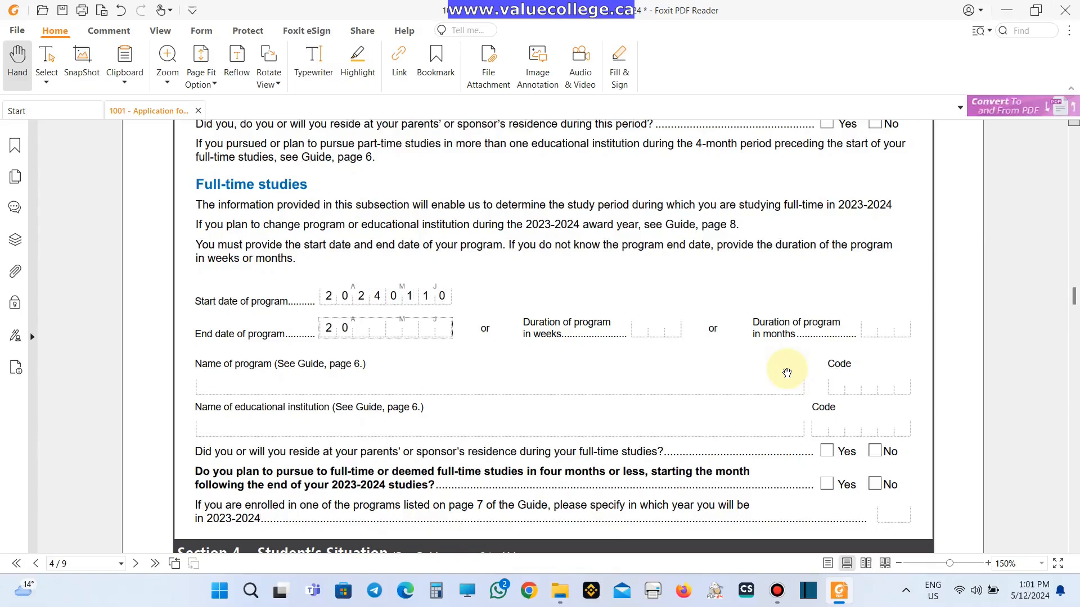
text(202406)
key(Tab)
key(Tab)
key(Tab)
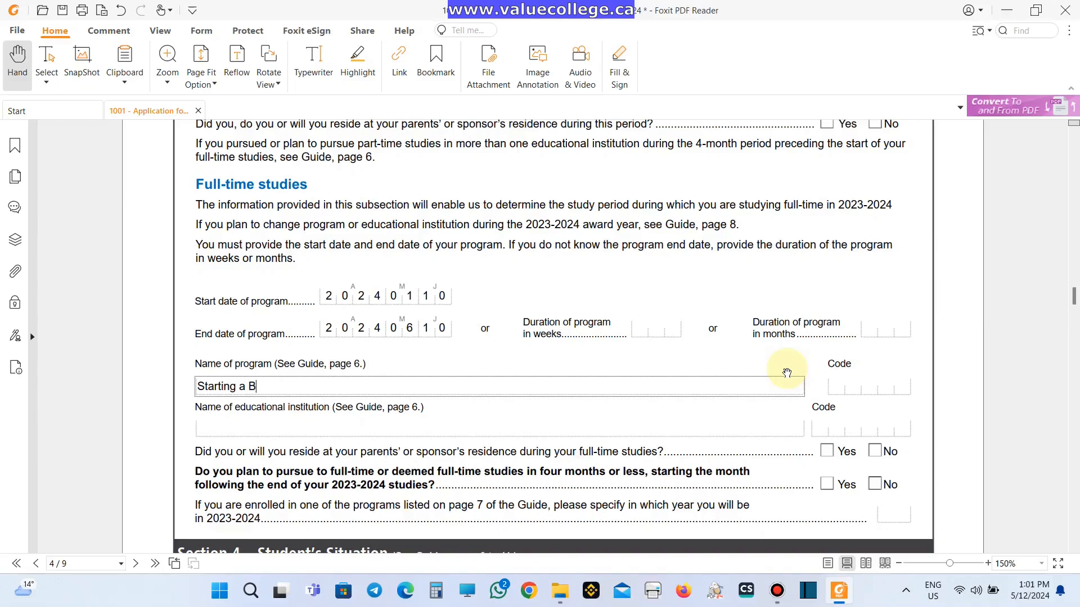
key(Tab)
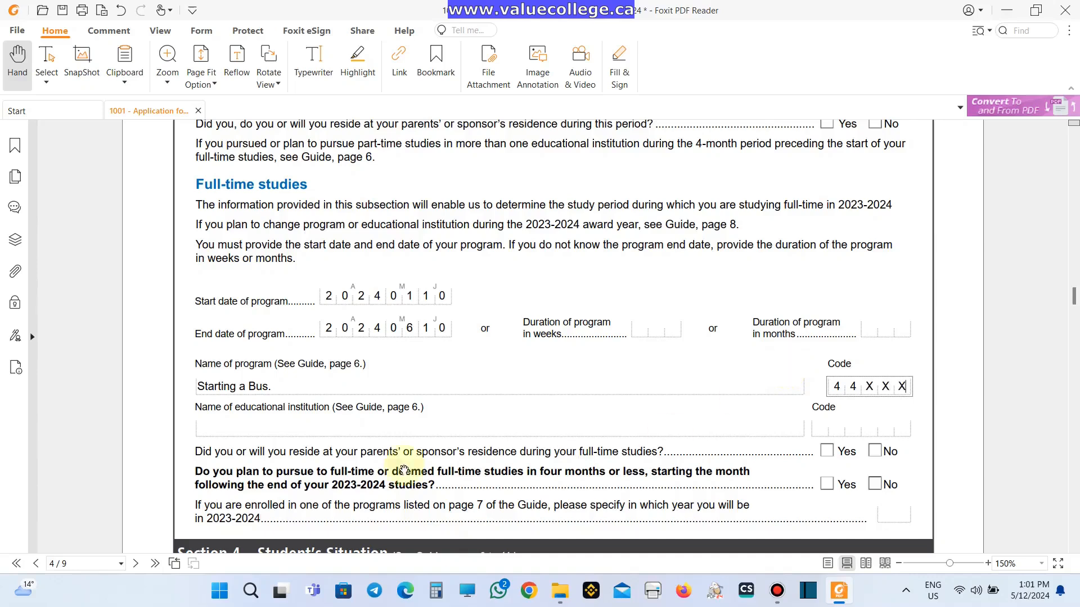
- Enter institution 'School board name' with code 40XXXX, and answer No to both following questions
click(244, 429)
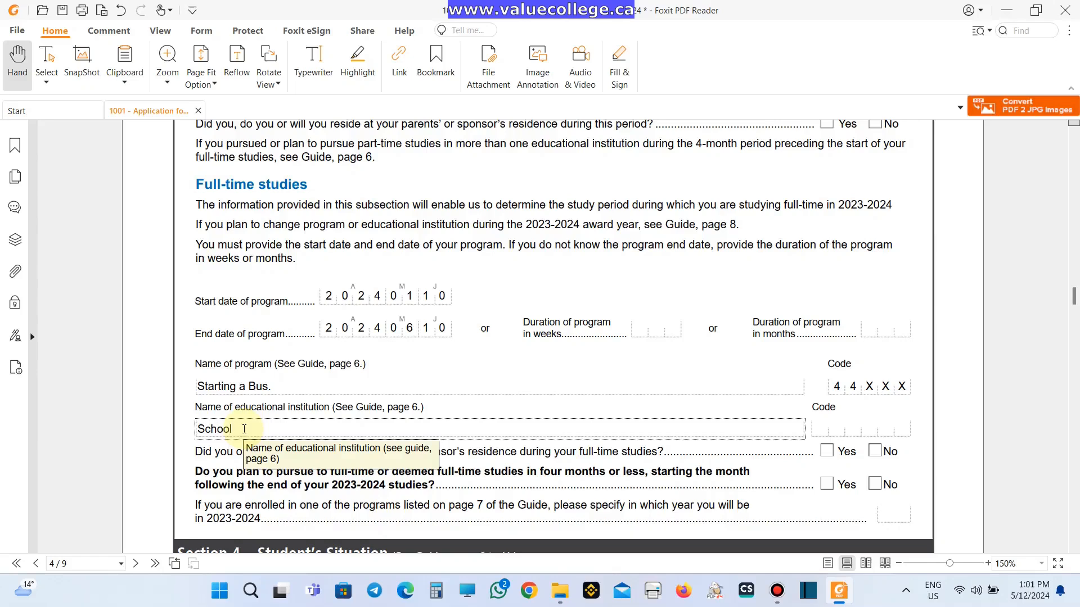
text(School boa)
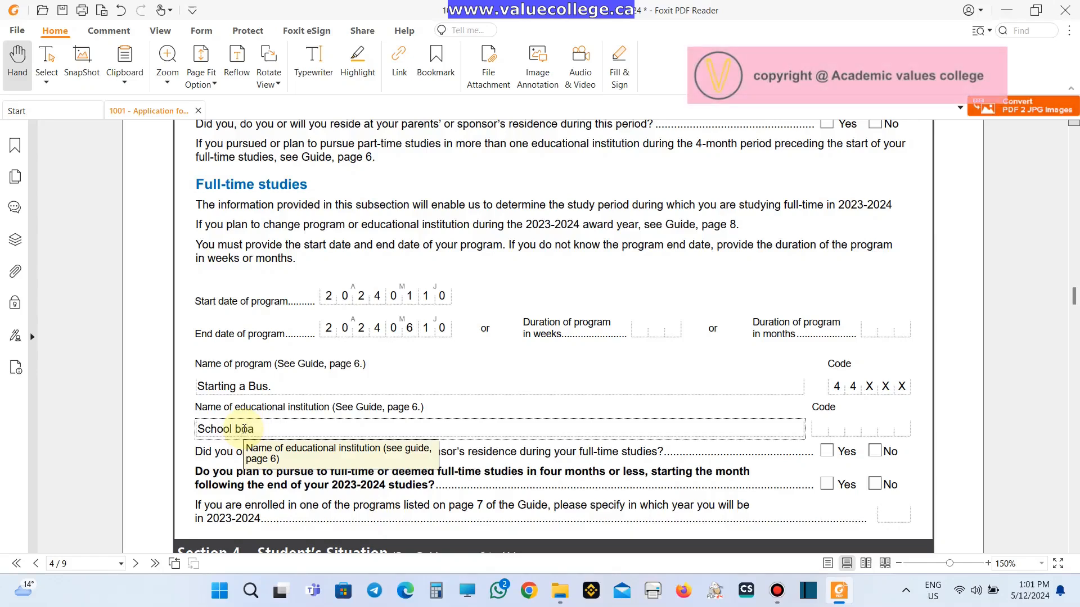
text(rd name)
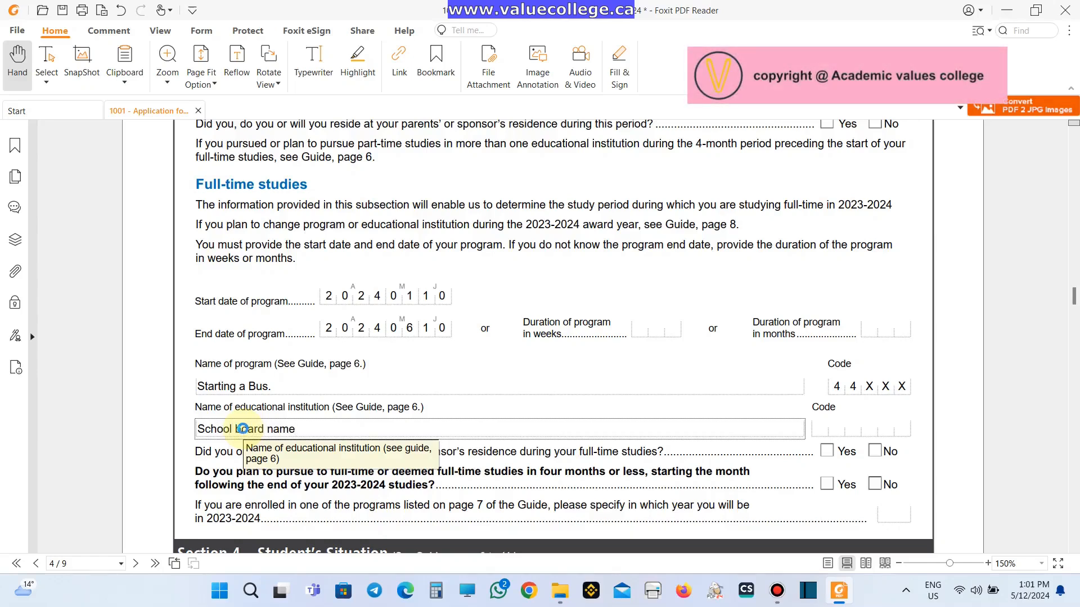
key(Tab)
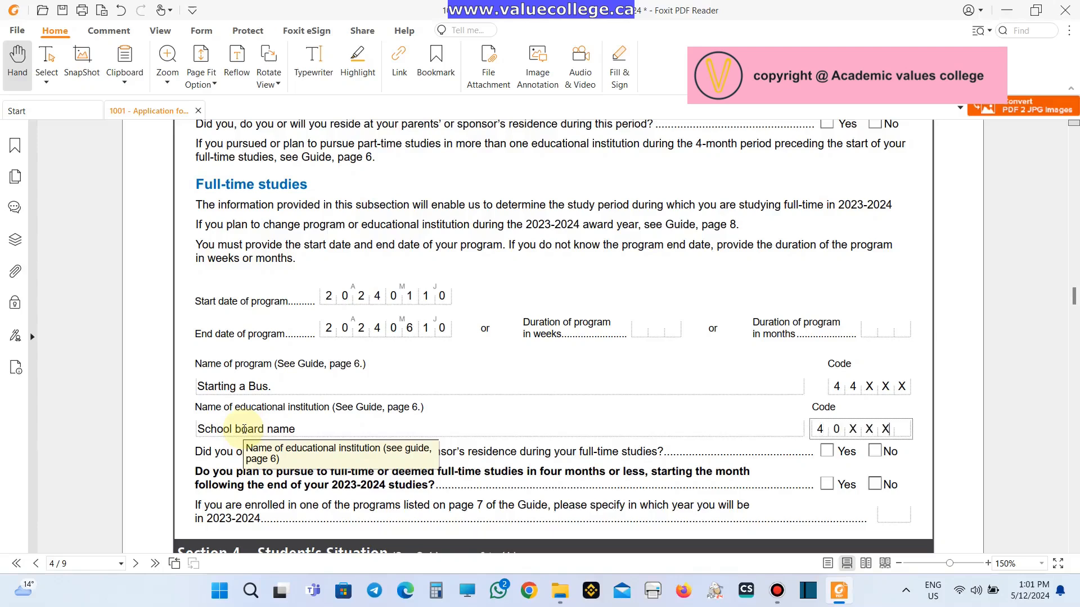
text(40XXX)
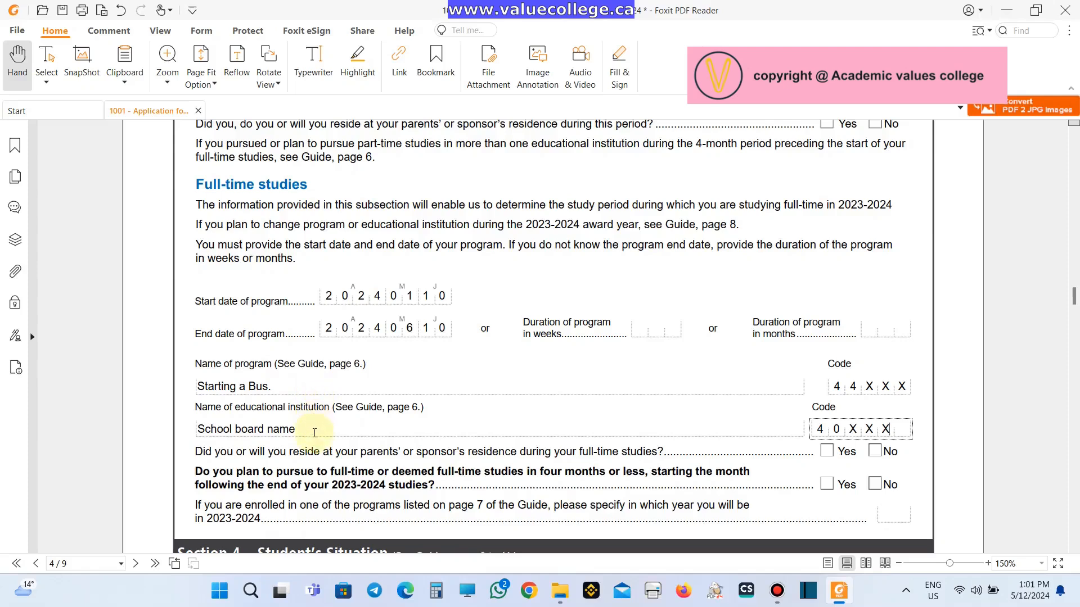
text(X)
scroll(276, 441, down, 3)
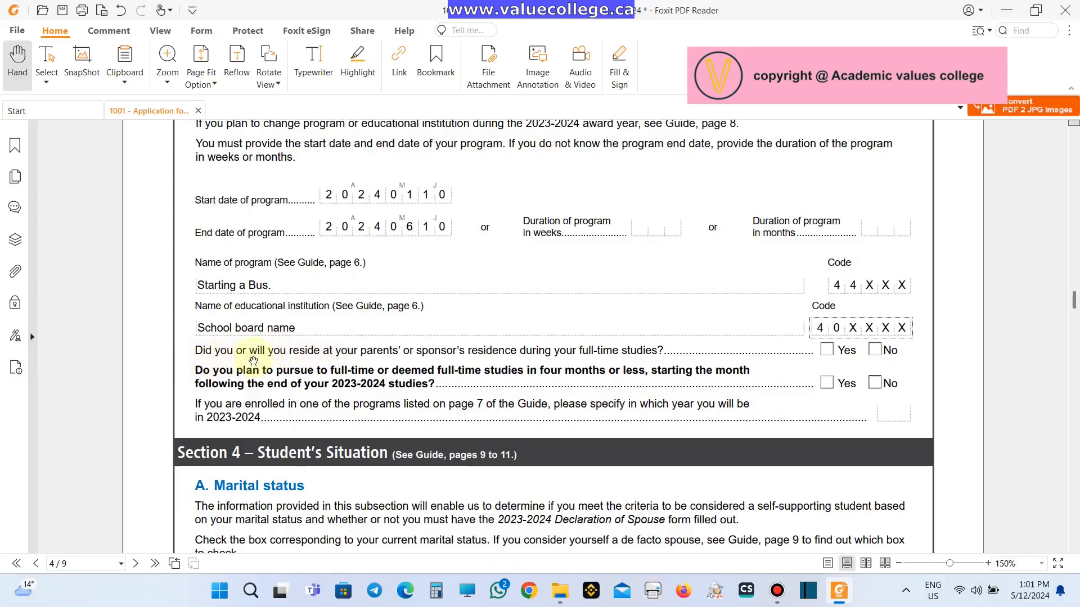
click(879, 351)
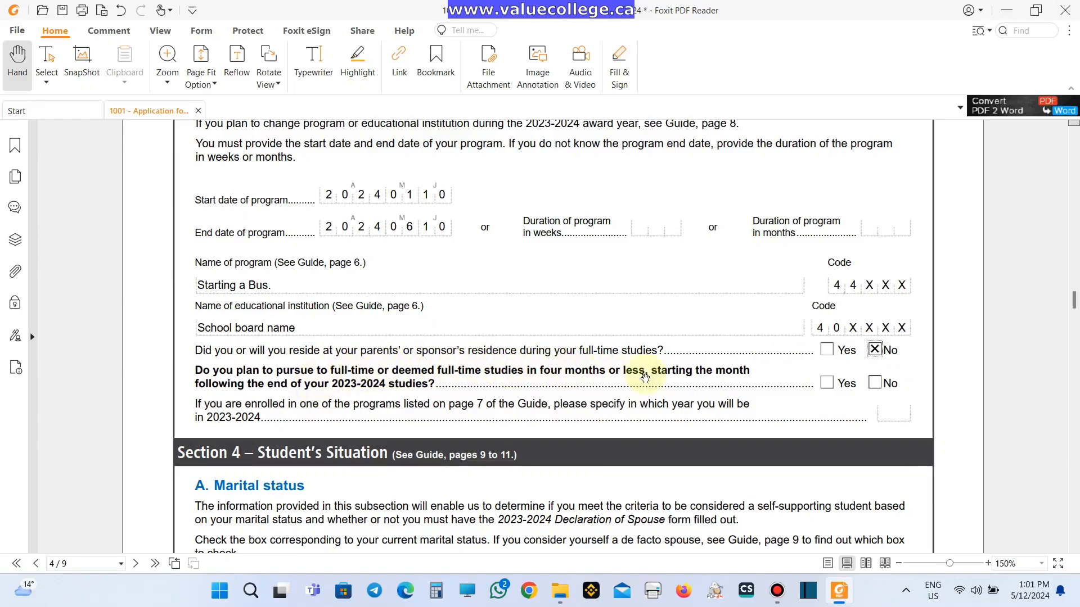
click(875, 385)
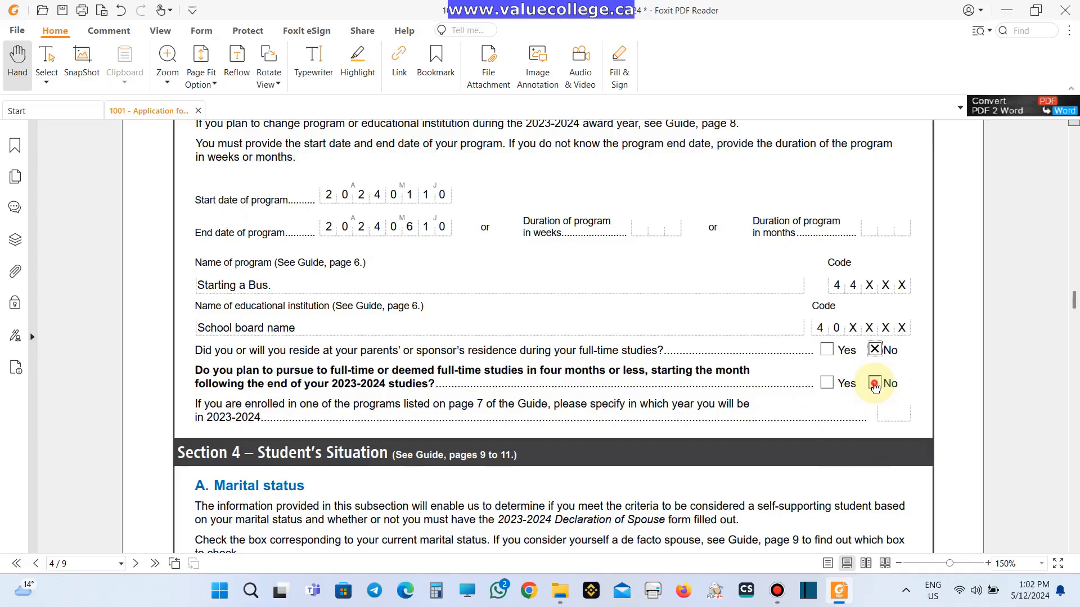
click(874, 383)
- Set the marital status to Married and enter the date it took effect
scroll(309, 439, down, 3)
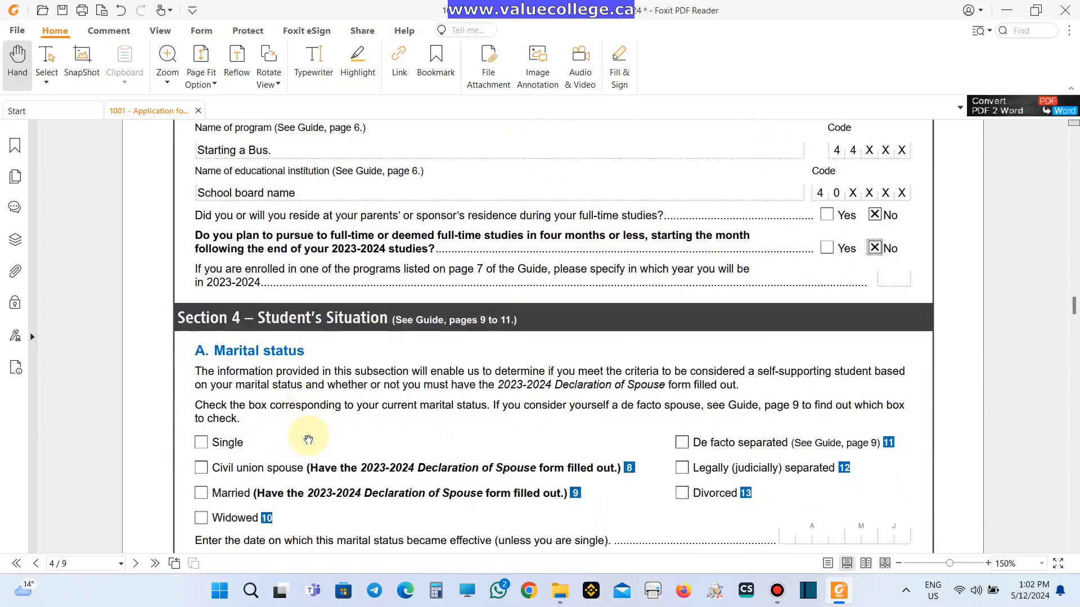
scroll(308, 440, down, 3)
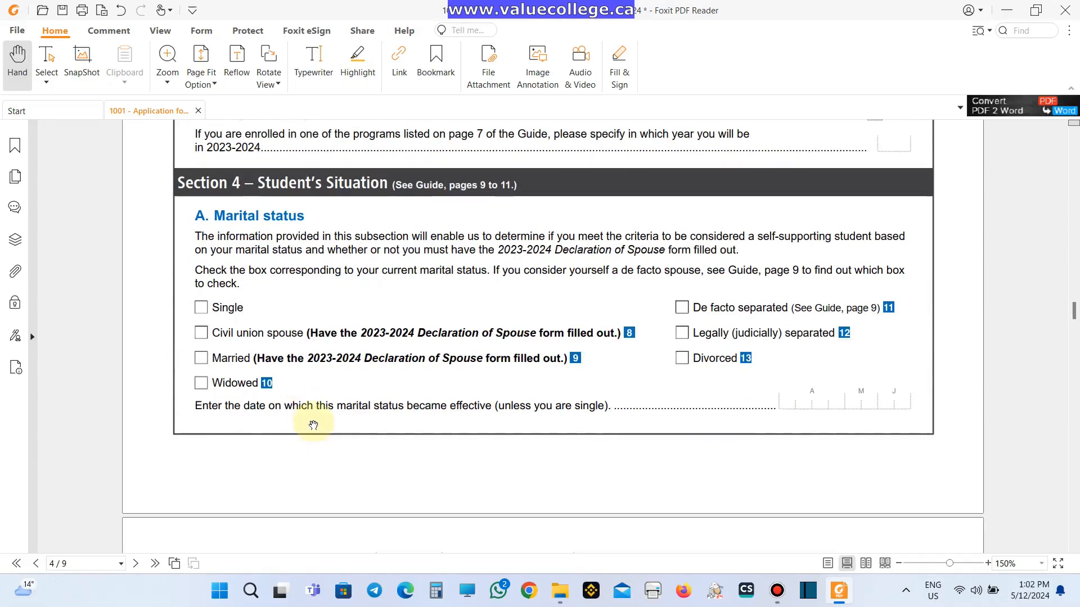
click(201, 359)
click(793, 404)
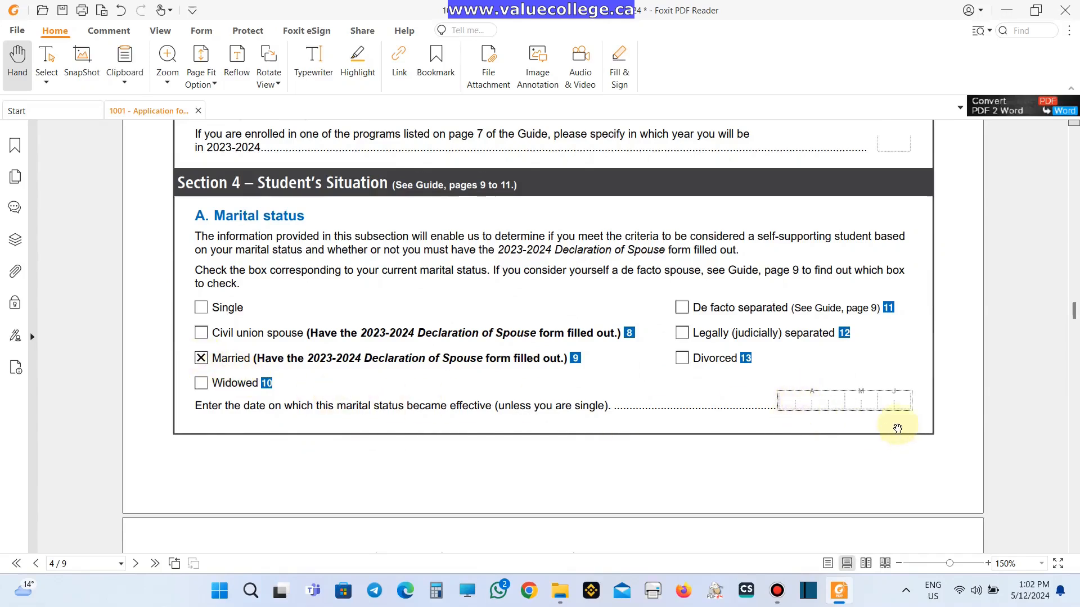
scroll(872, 408, down, 1)
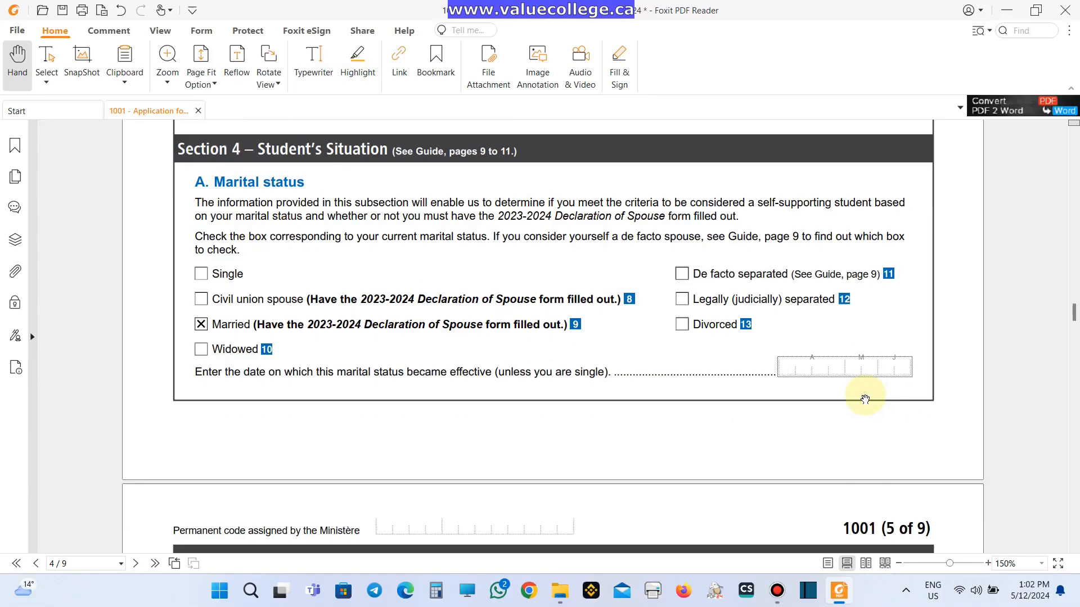
text(20151028)
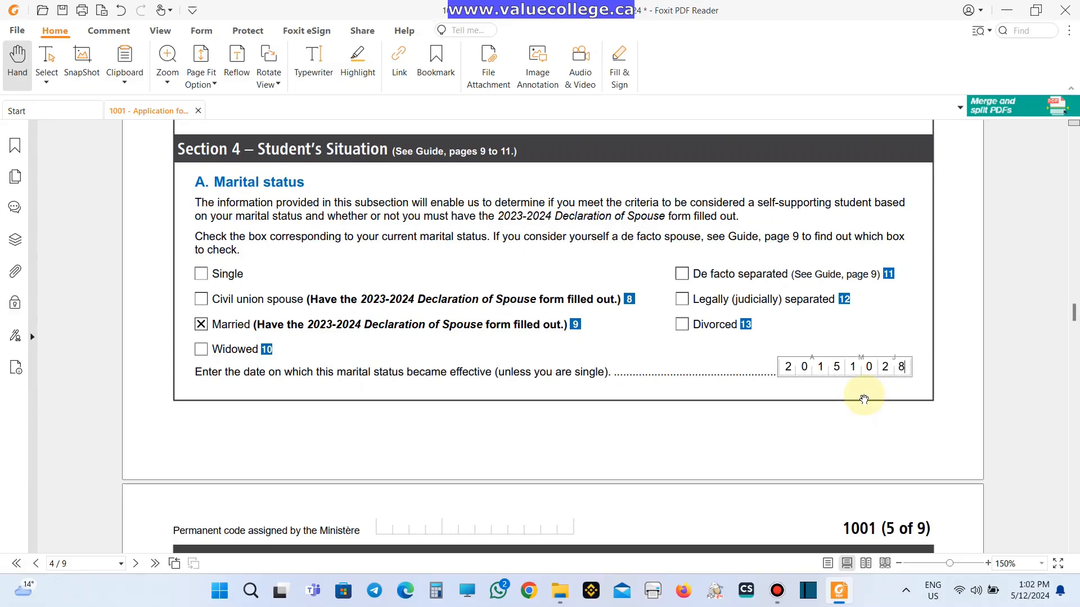
scroll(837, 433, down, 3)
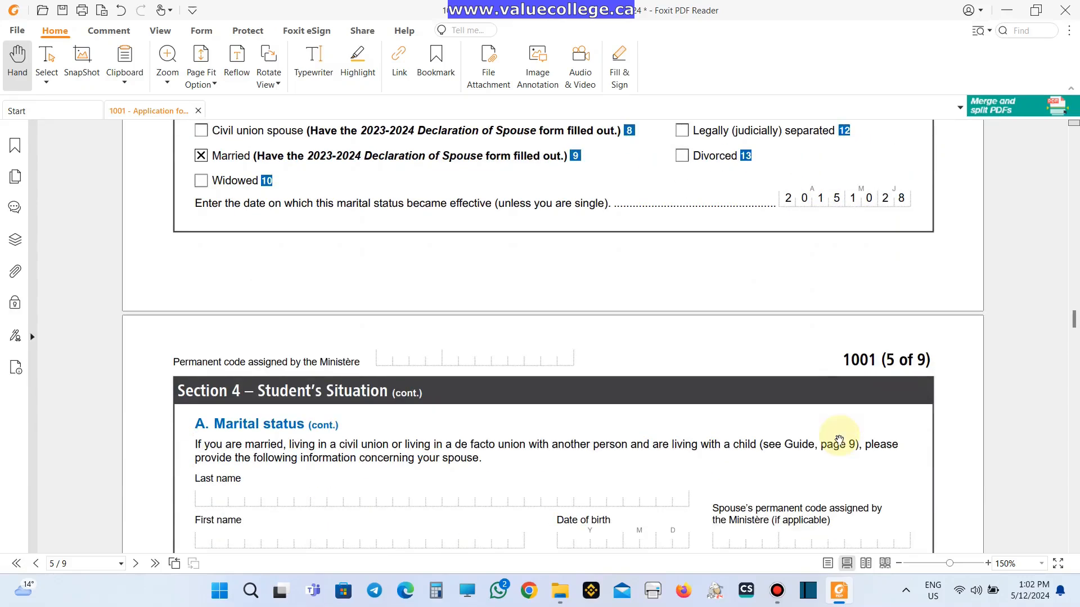
scroll(838, 442, down, 2)
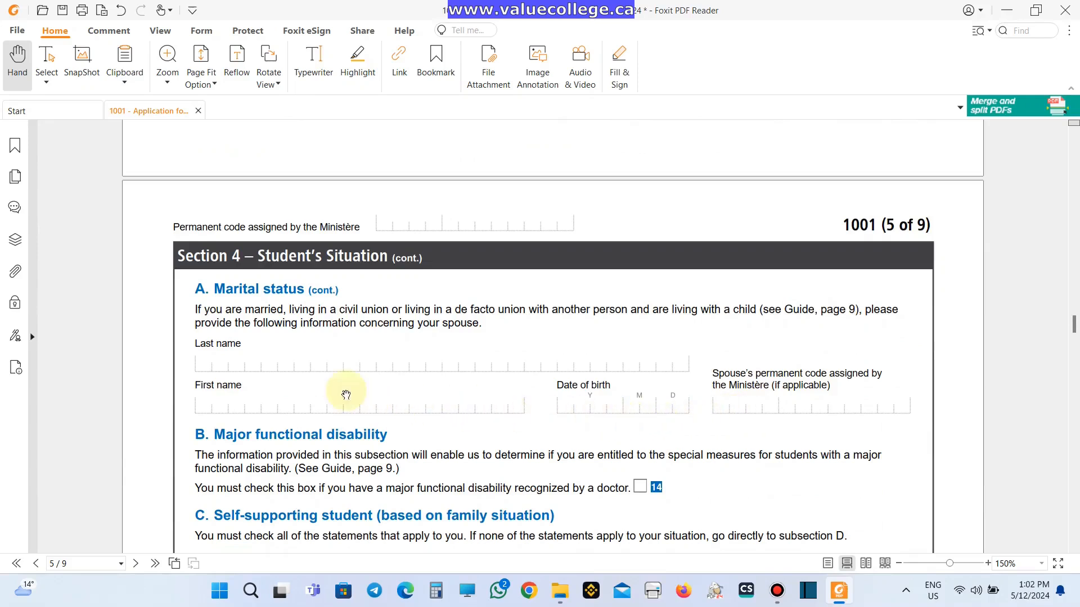
click(276, 366)
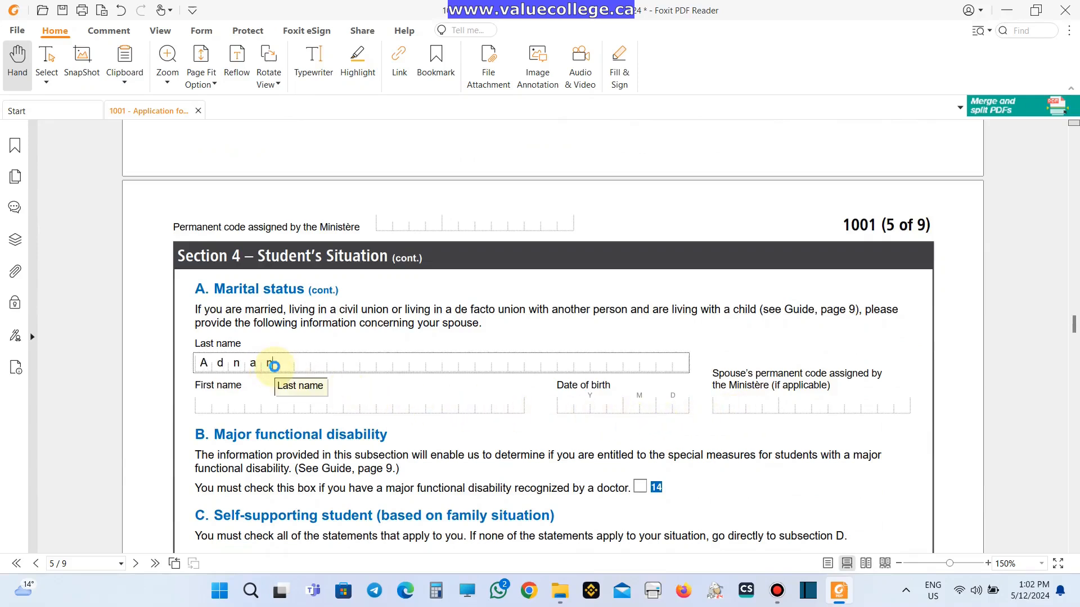
key(Tab)
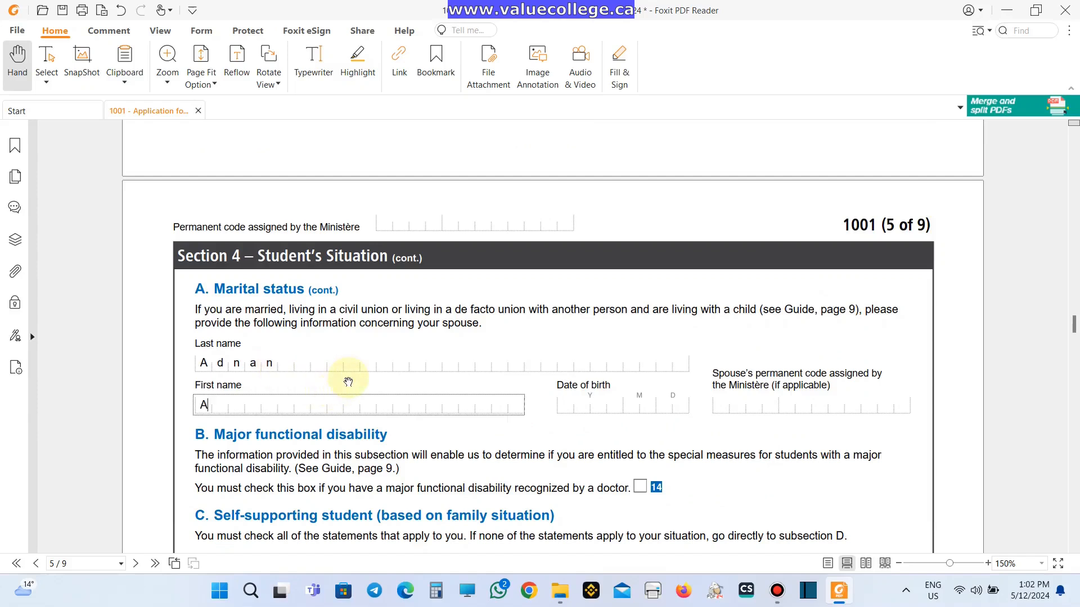
key(Tab)
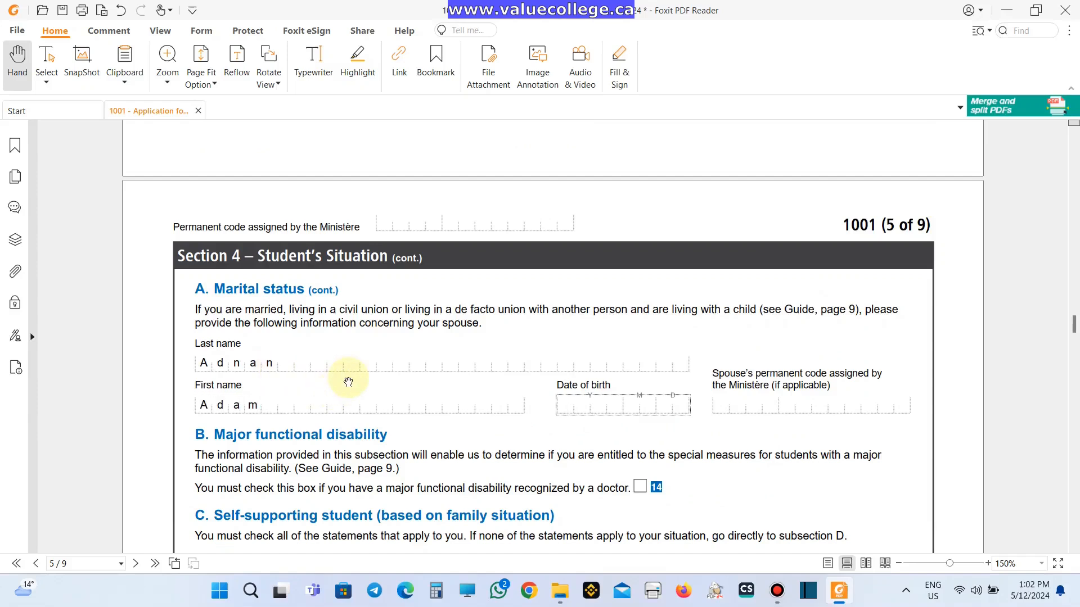
text(198805)
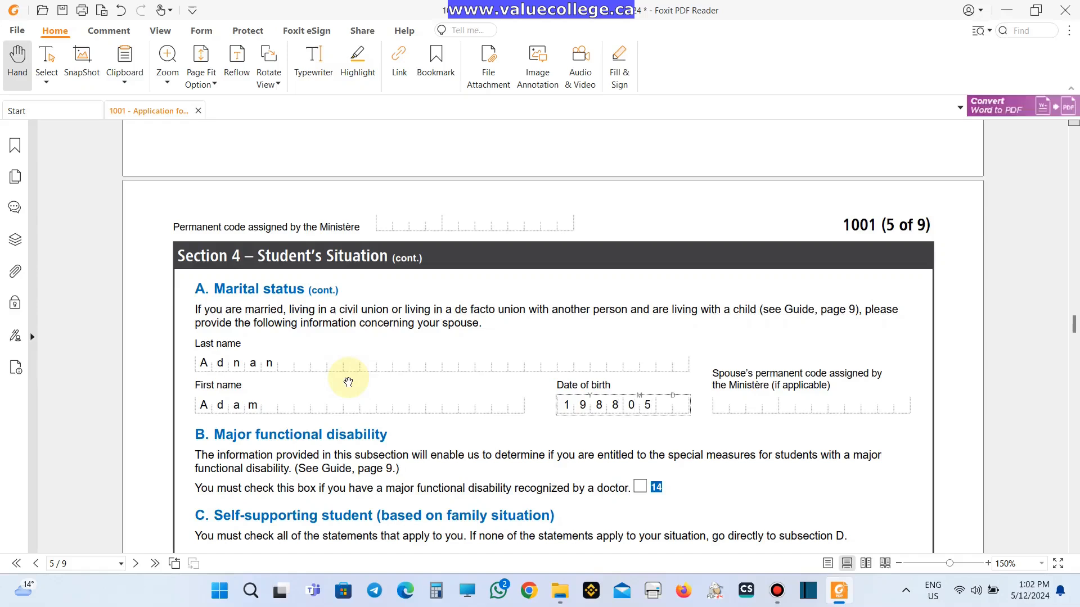
text(26)
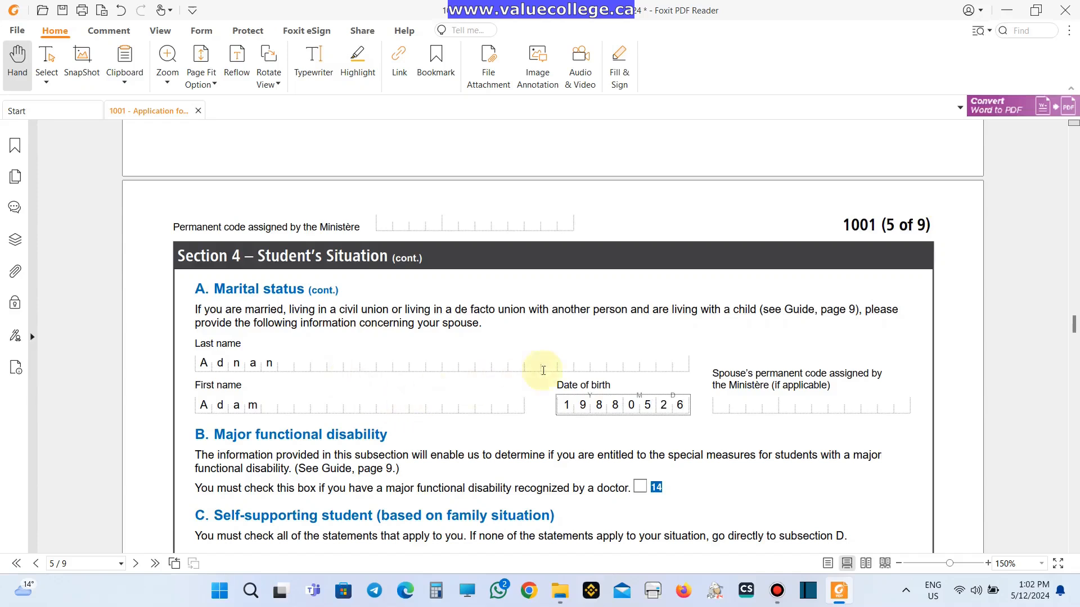
scroll(793, 382, down, 3)
scroll(750, 393, down, 3)
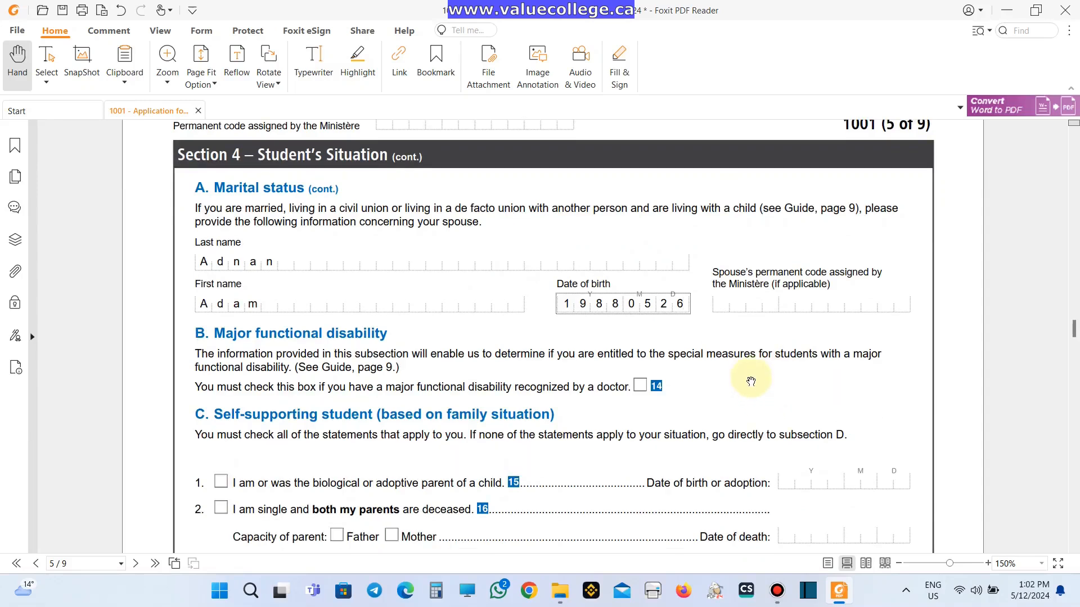
scroll(523, 369, down, 5)
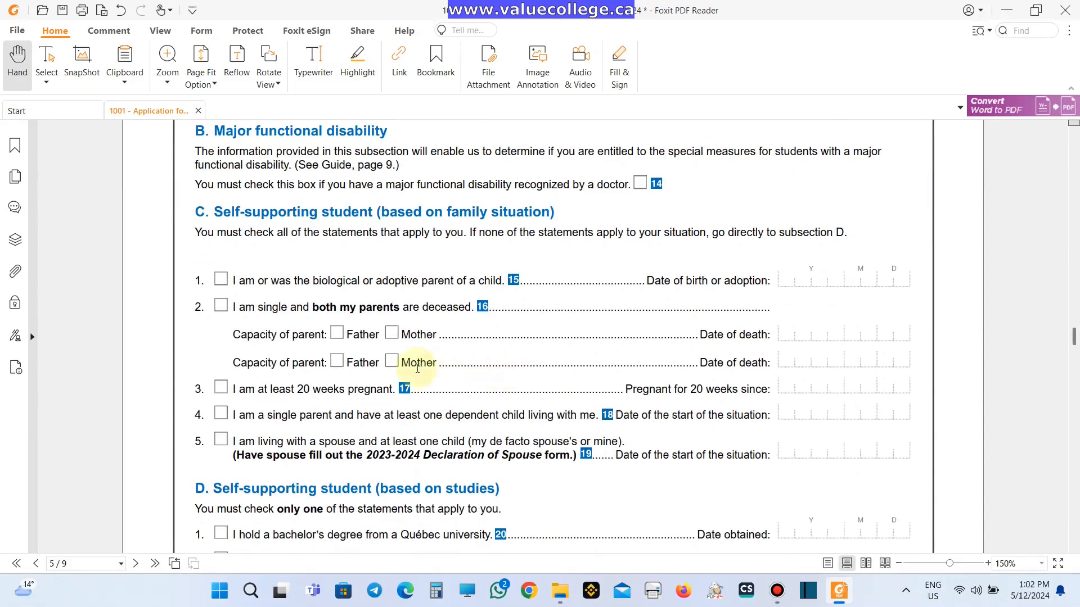
click(217, 281)
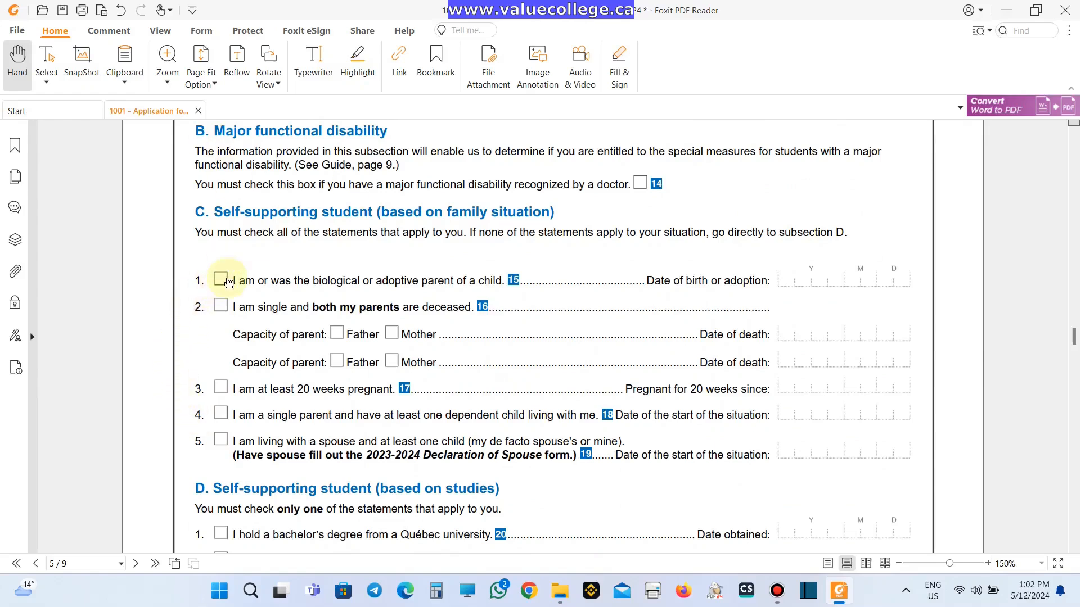
click(818, 281)
text(20170104)
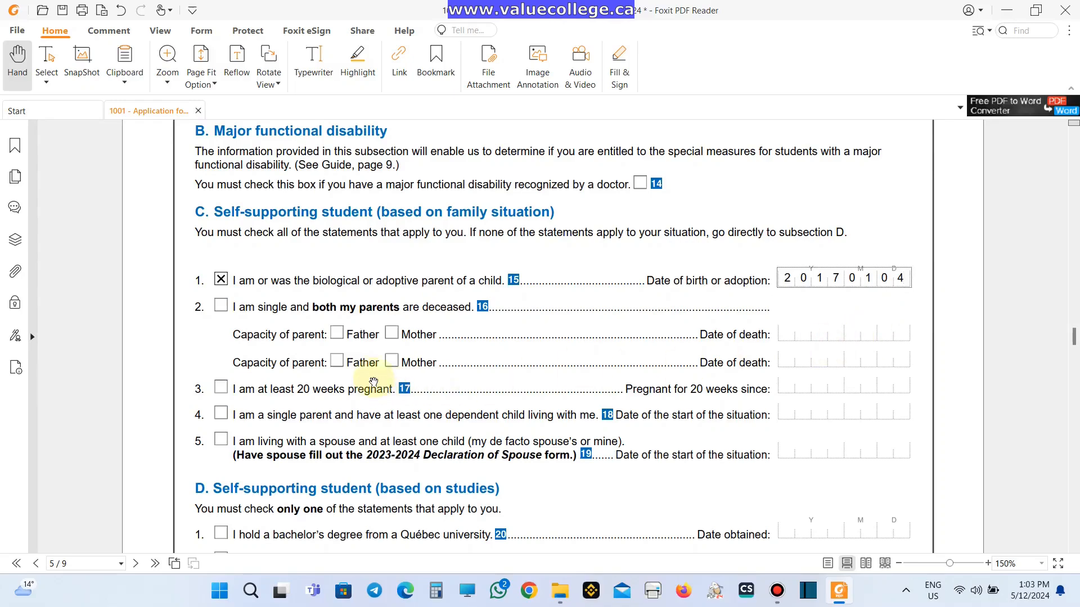
- Tick statement 5, living with spouse and child, dated 20151028
scroll(219, 420, down, 1)
click(220, 406)
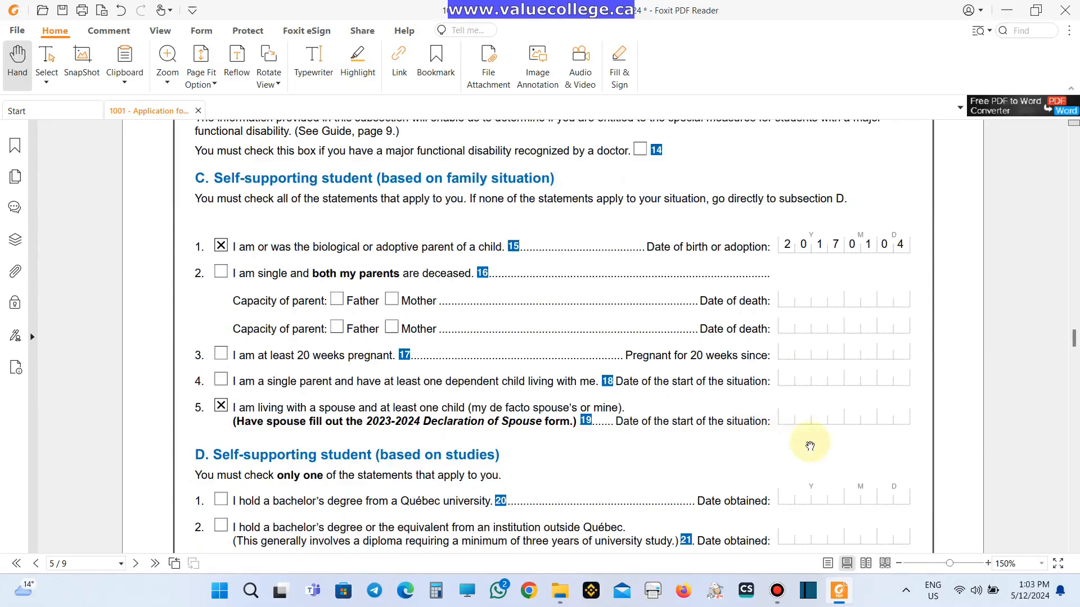
click(810, 419)
text(2015)
scroll(925, 304, up, 10)
text(1028)
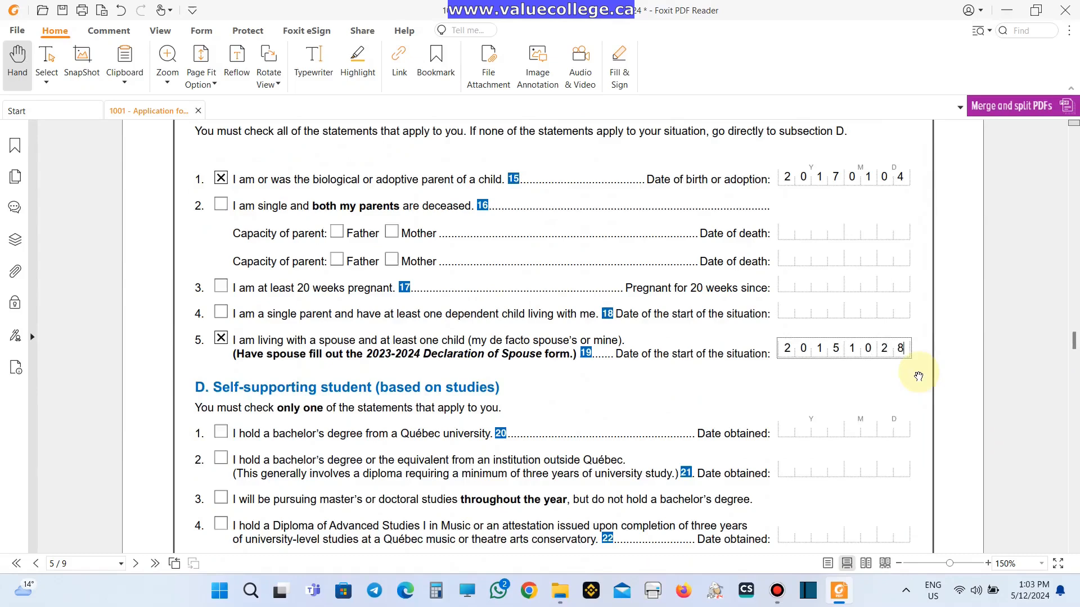
scroll(533, 412, down, 5)
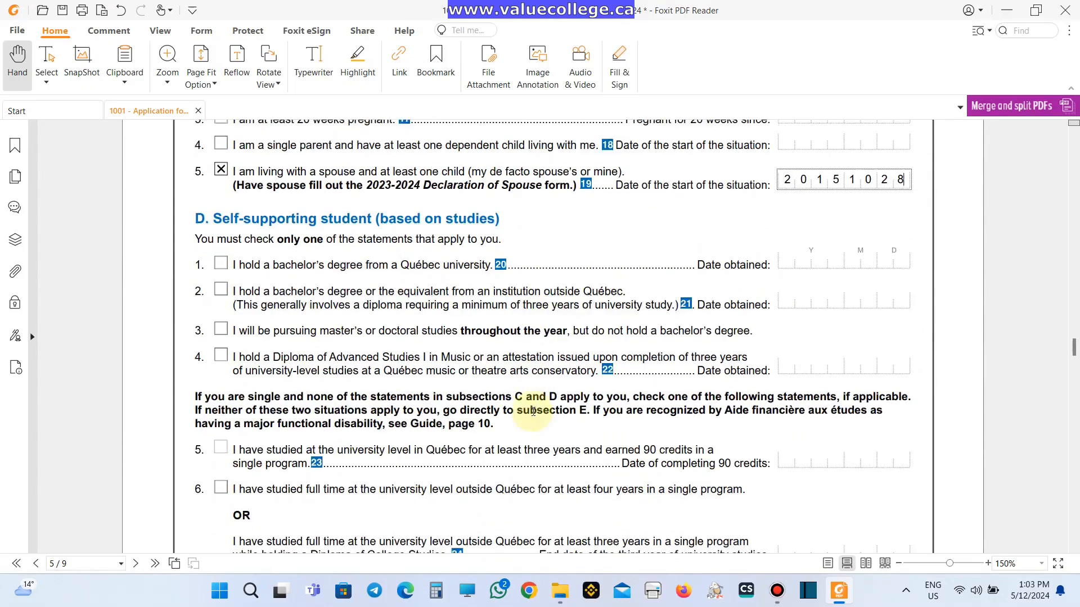
scroll(533, 412, down, 17)
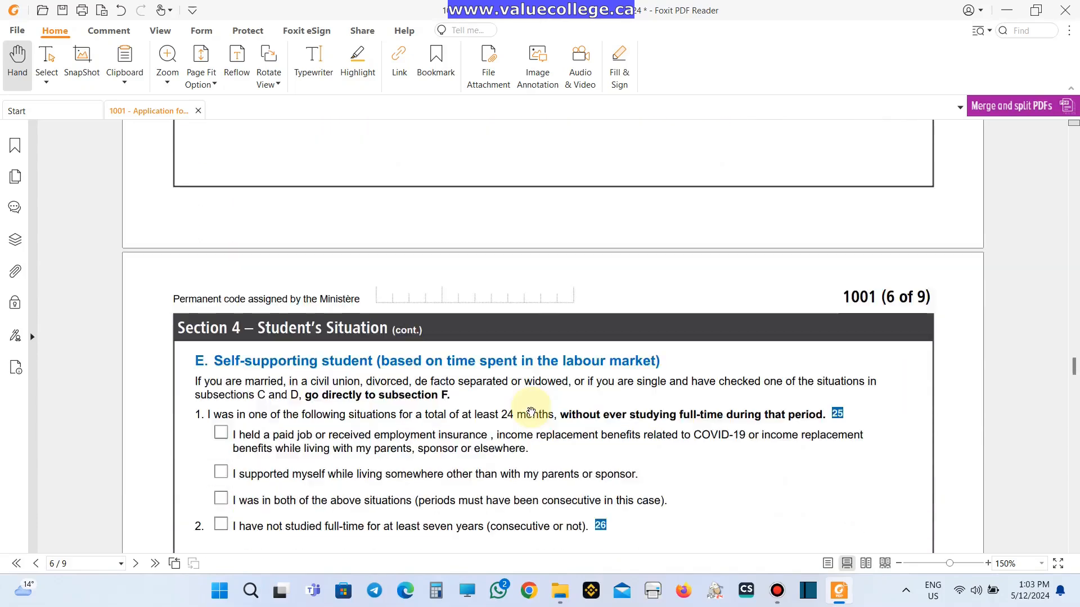
- Tick No for the Section 5 social assistance question, then move on to Section 6 on page 7
scroll(530, 412, down, 12)
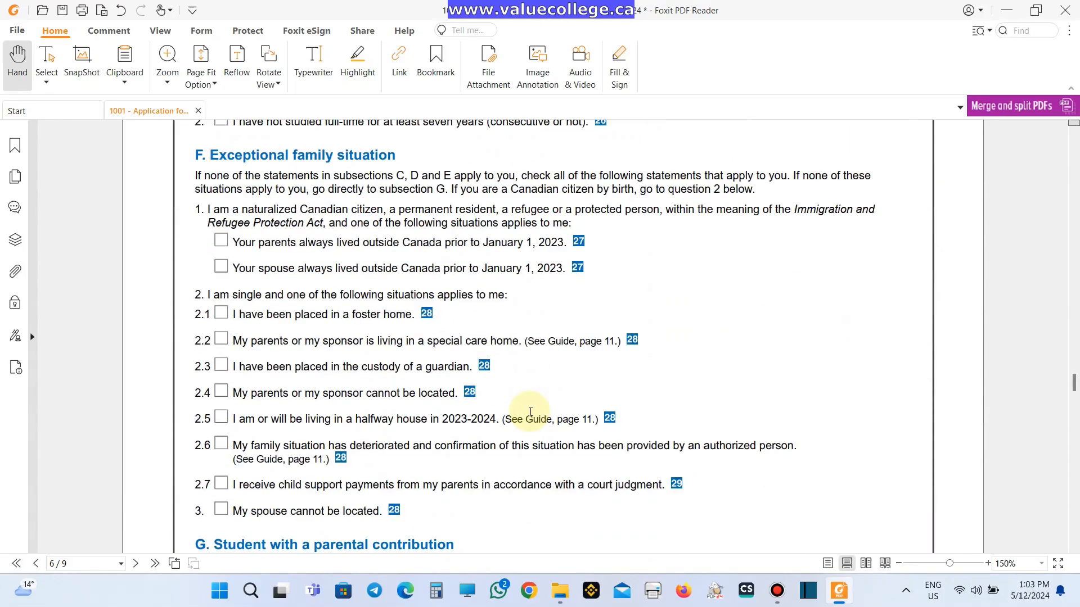
scroll(530, 412, down, 9)
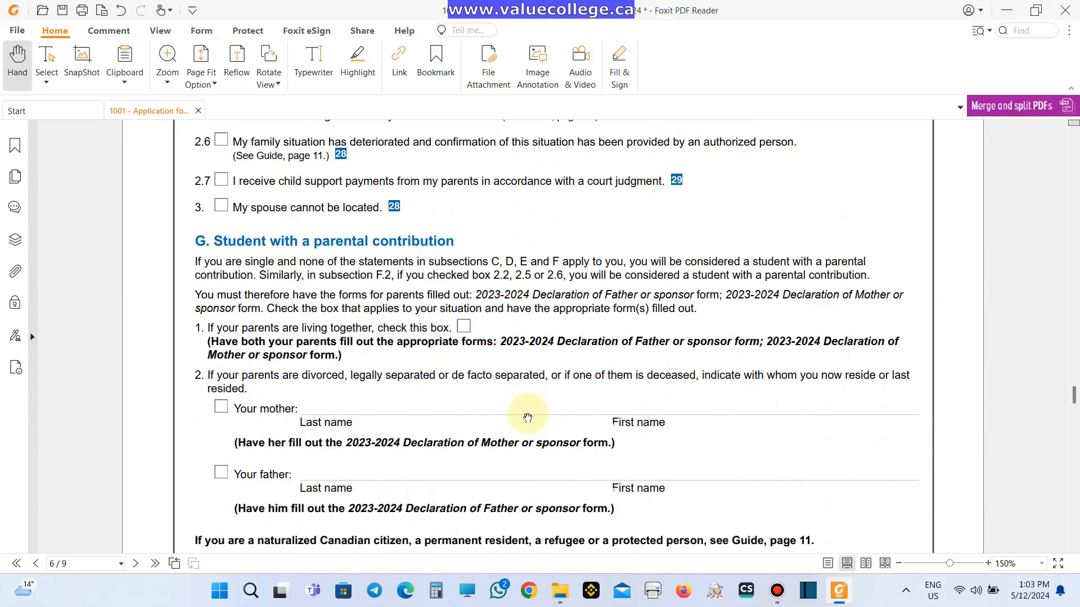
scroll(528, 418, down, 6)
scroll(527, 417, down, 3)
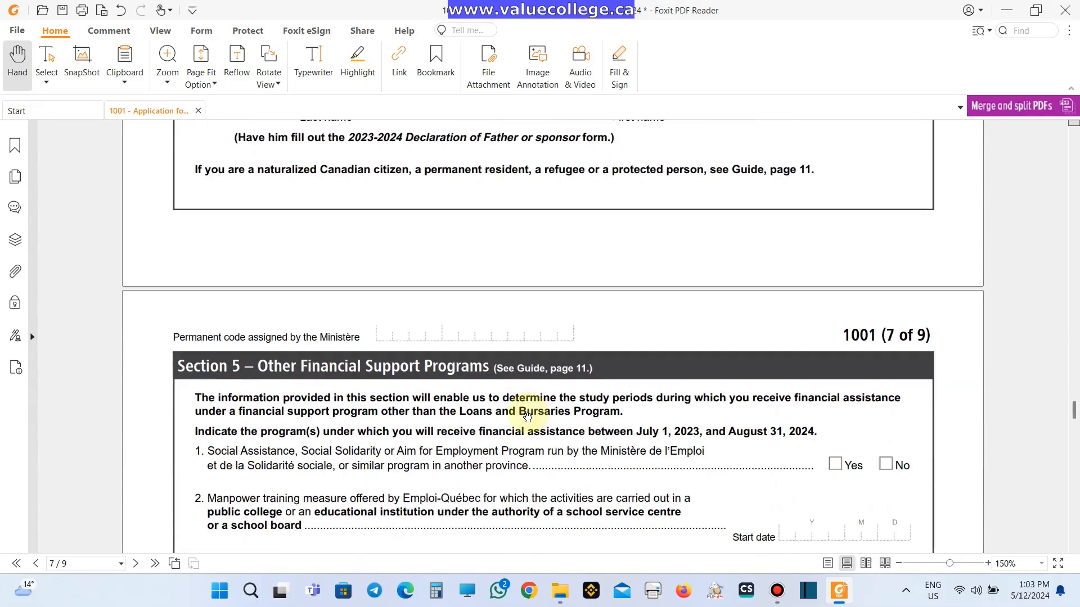
scroll(528, 417, down, 2)
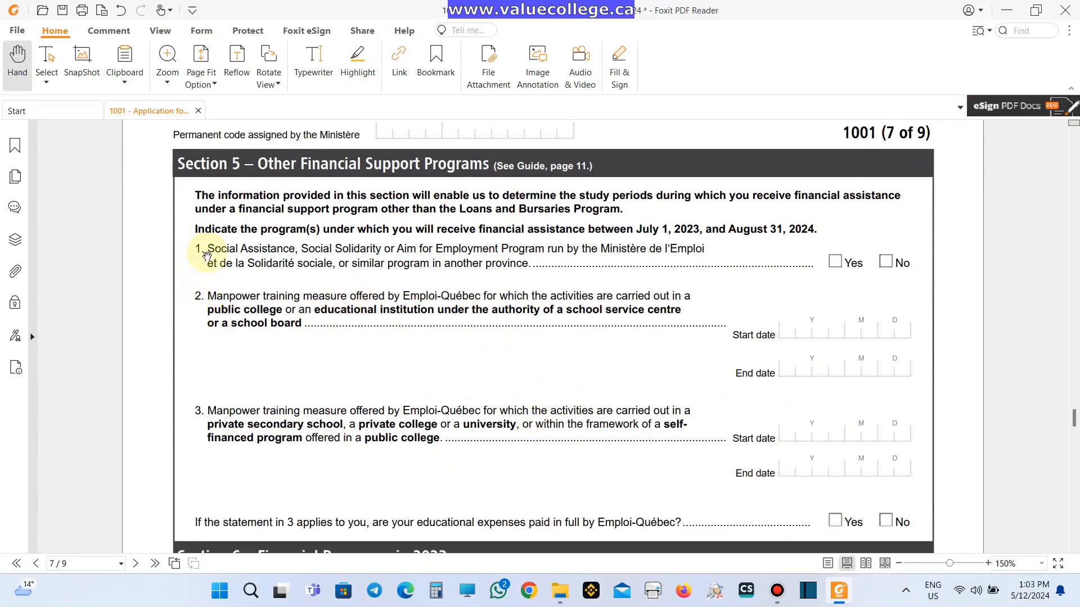
click(888, 262)
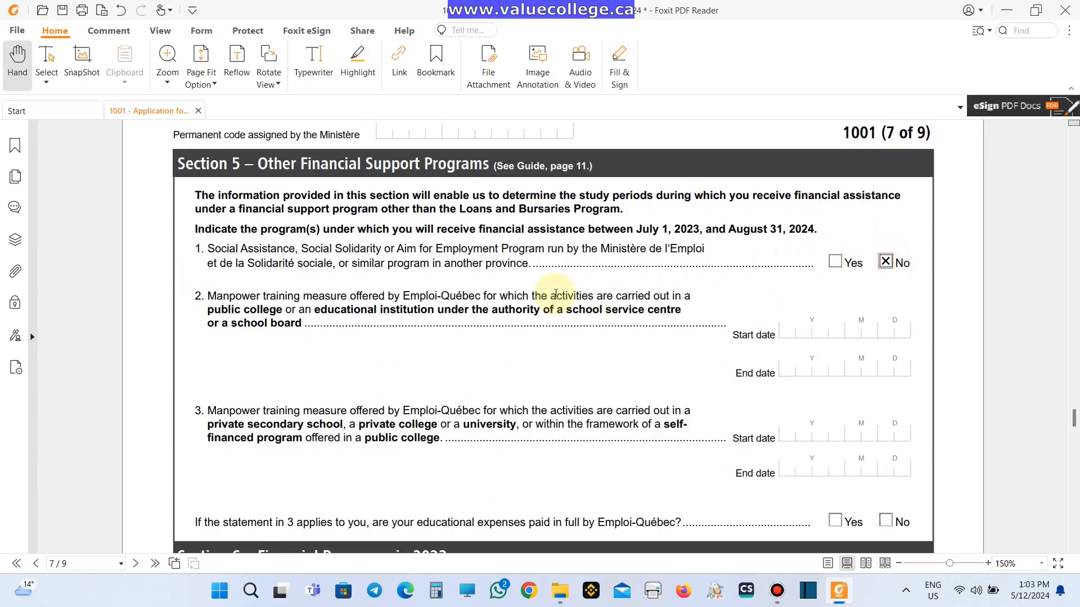
scroll(555, 294, down, 5)
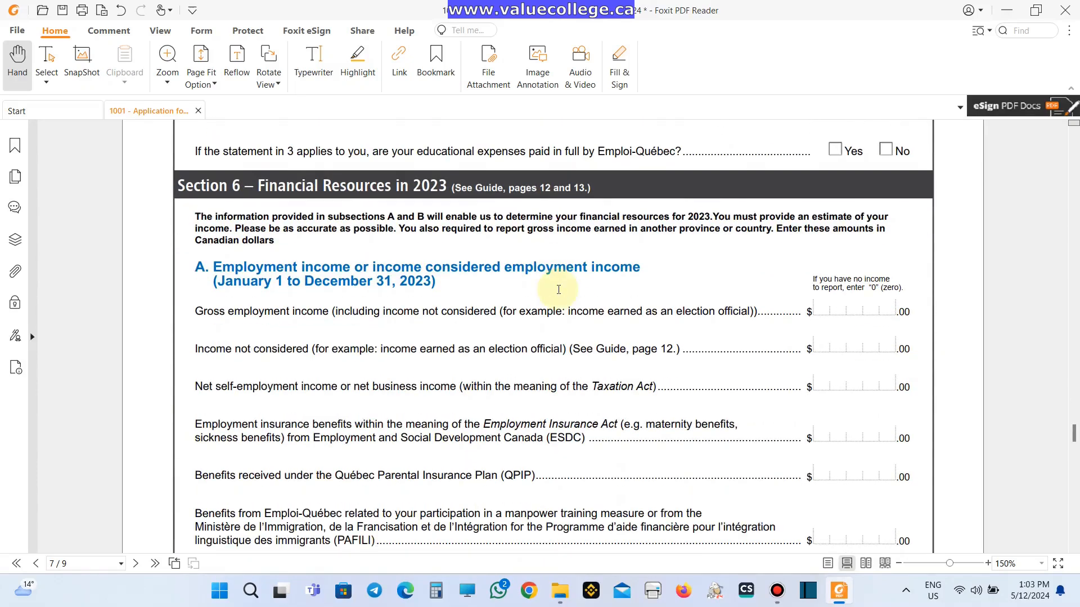
scroll(559, 290, down, 1)
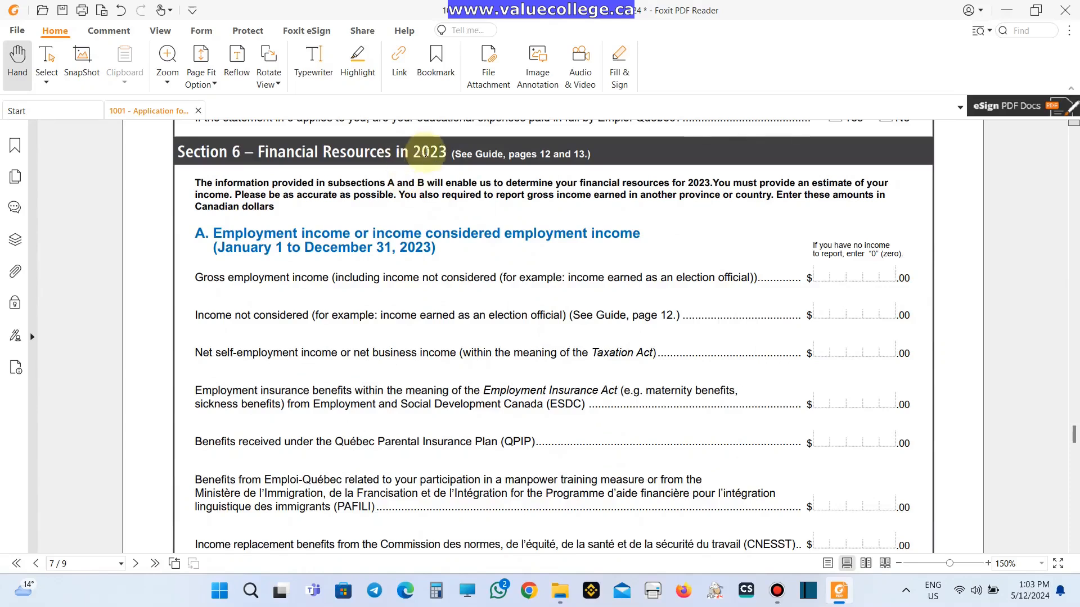
triple_click(697, 184)
click(696, 185)
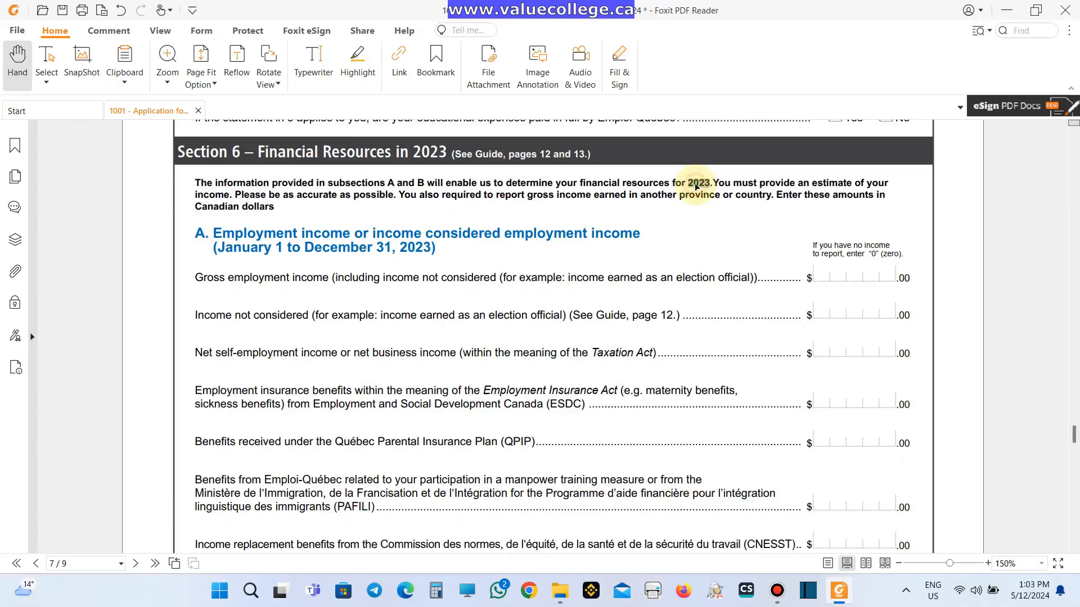
- Enter gross employment income 7000, net self-employment income 3500, and 0 for income not considered
click(831, 273)
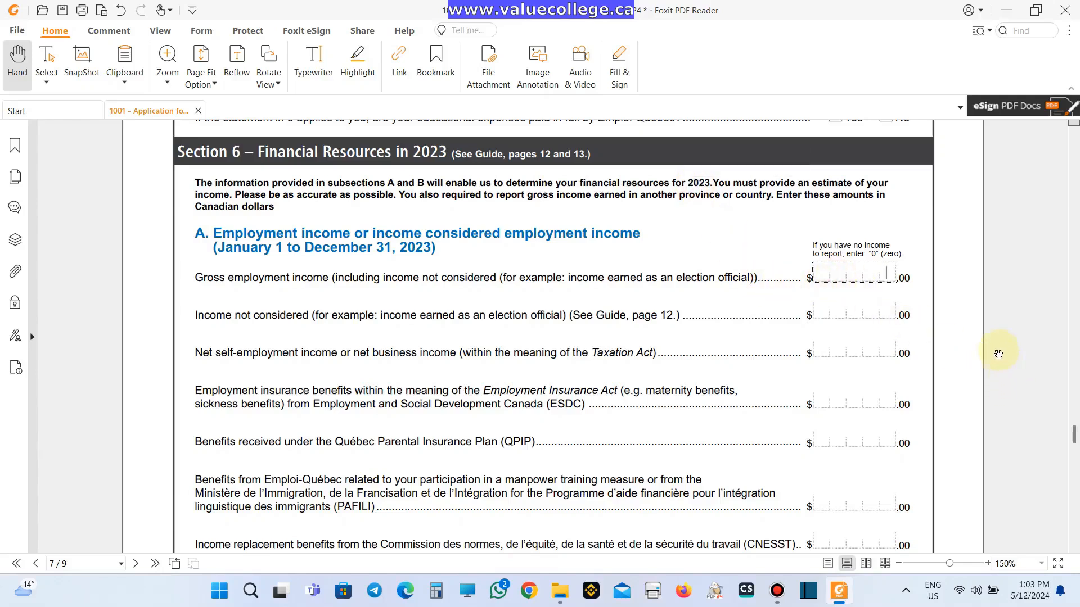
text(7000)
key(Tab)
key(Tab)
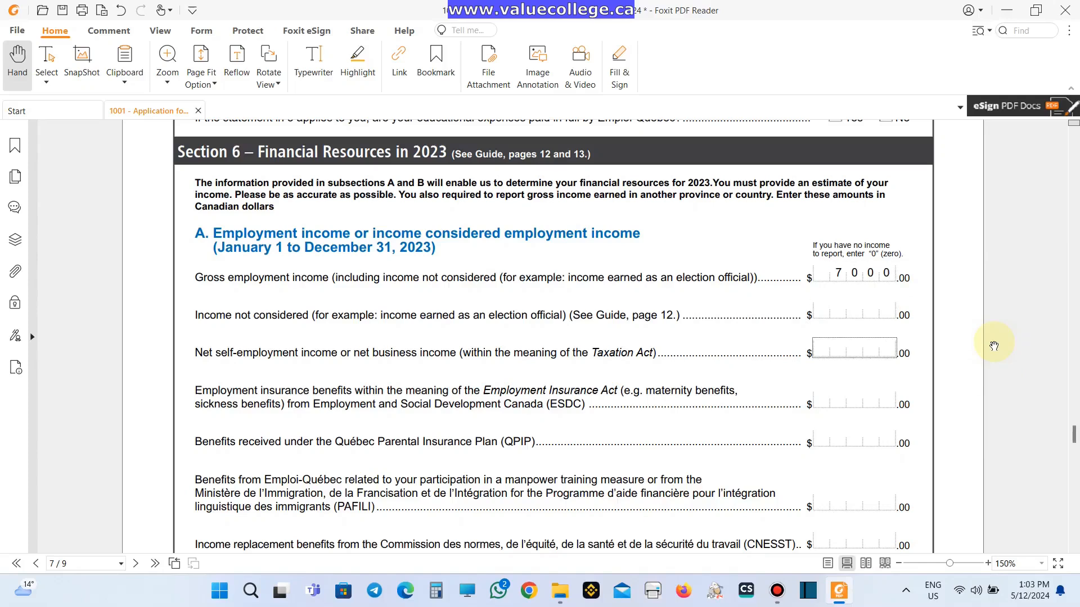
text(3500)
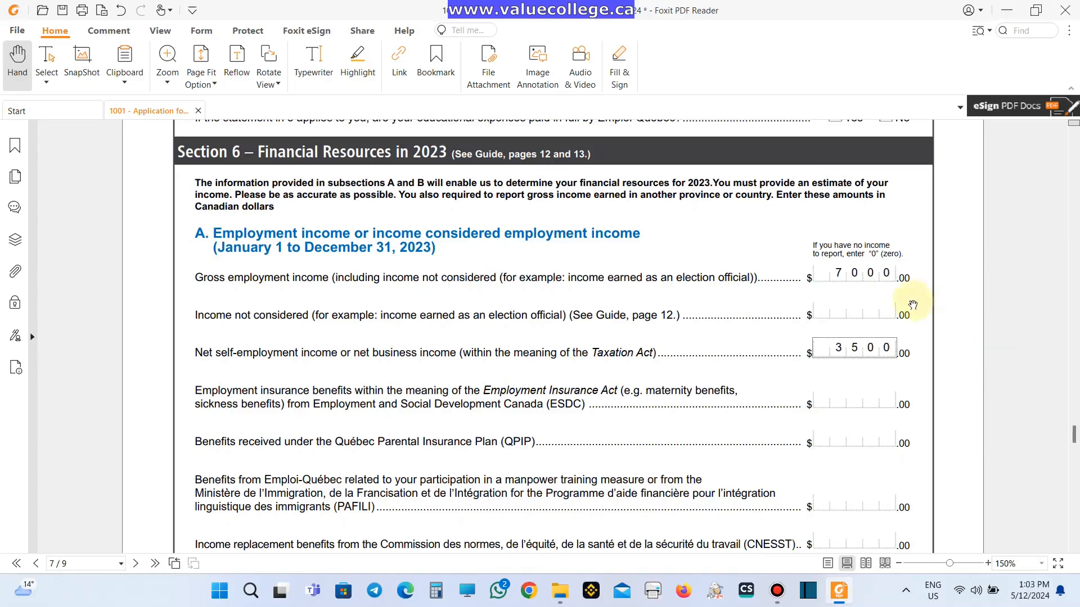
click(871, 311)
text(0)
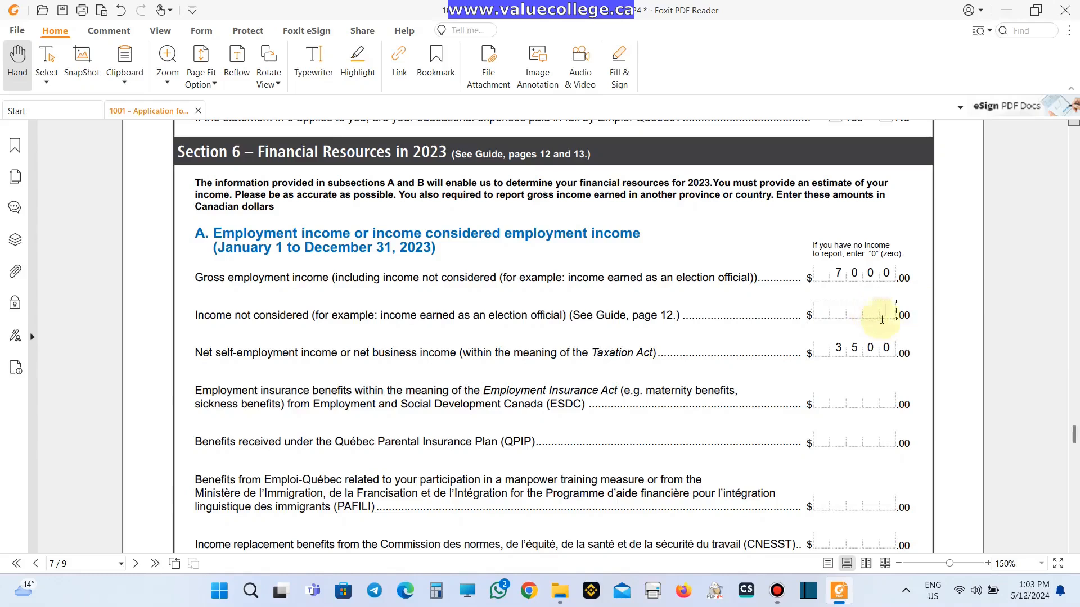
- Enter 0 in the employment insurance, QPIP and all remaining benefit fields
click(863, 404)
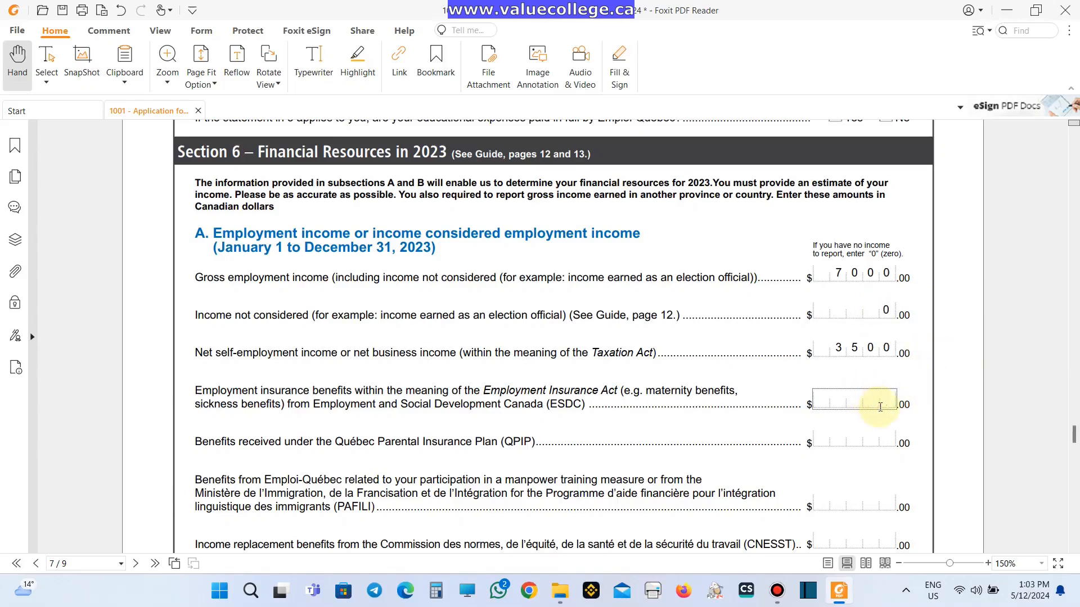
text(0)
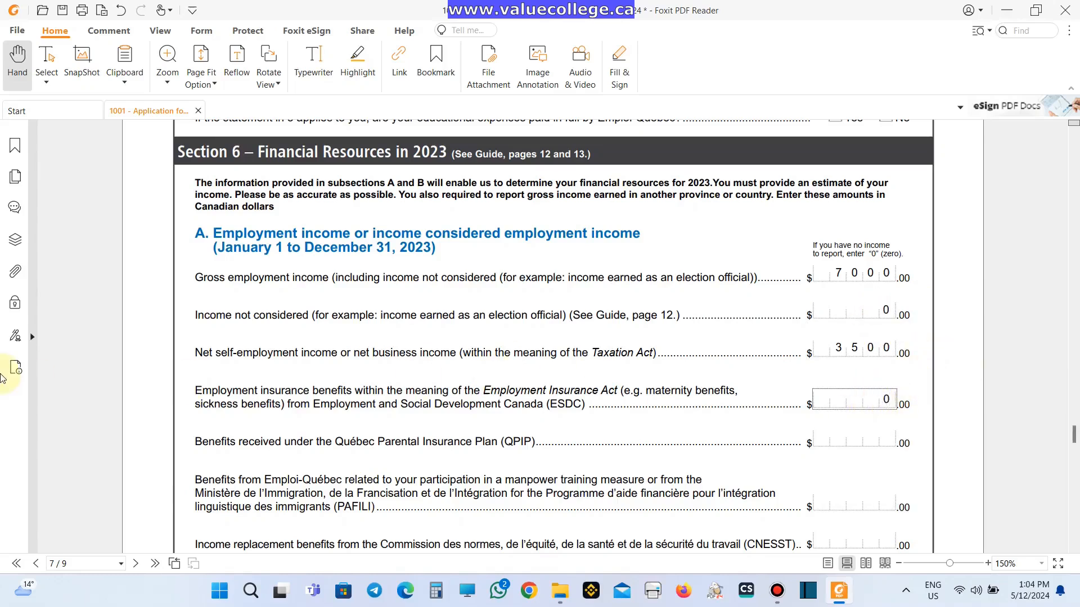
key(Tab)
text(0)
key(Tab)
text(0)
key(Tab)
text(0)
key(Tab)
text(0)
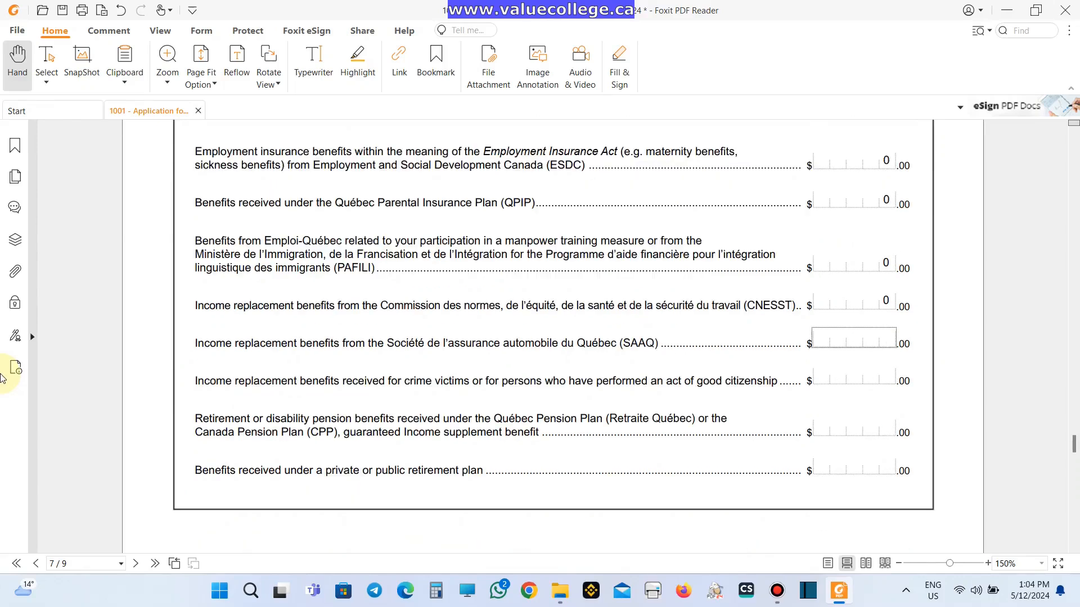
text(	0)
key(Tab)
key(Tab)
key(Tab)
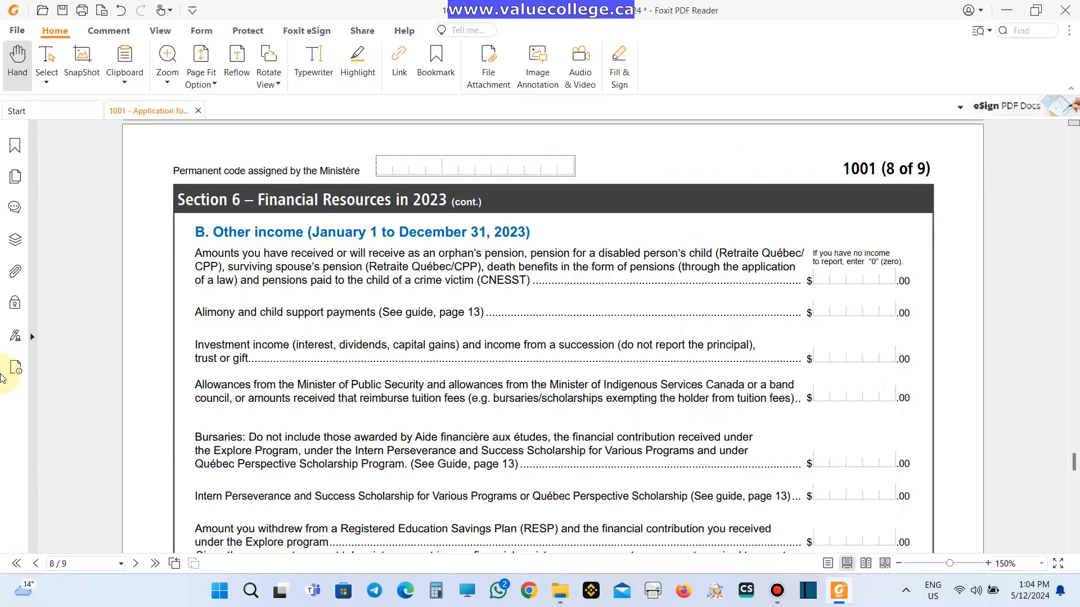
key(Tab)
text(0	0	0	0	0	0	0)
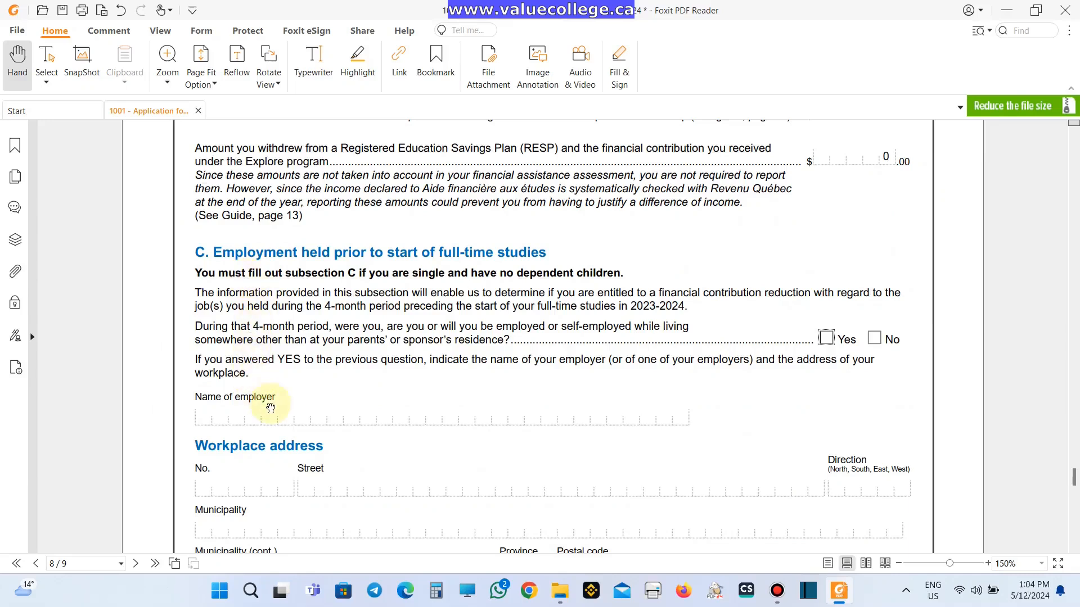
- Tick No for the training support materials allowance
scroll(274, 321, down, 1)
scroll(274, 321, down, 1)
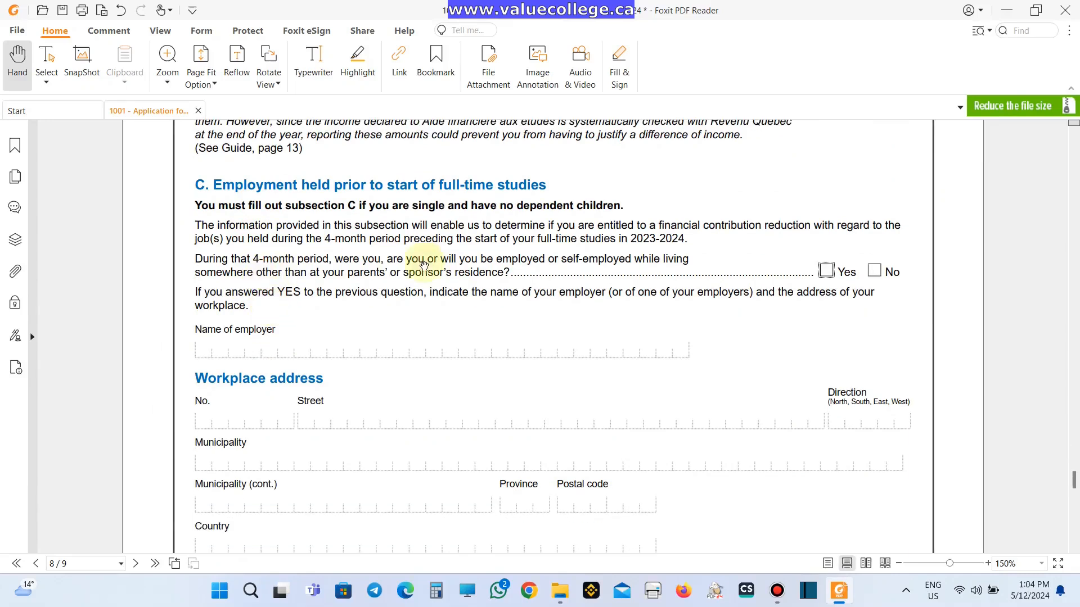
scroll(568, 319, down, 6)
scroll(564, 323, down, 2)
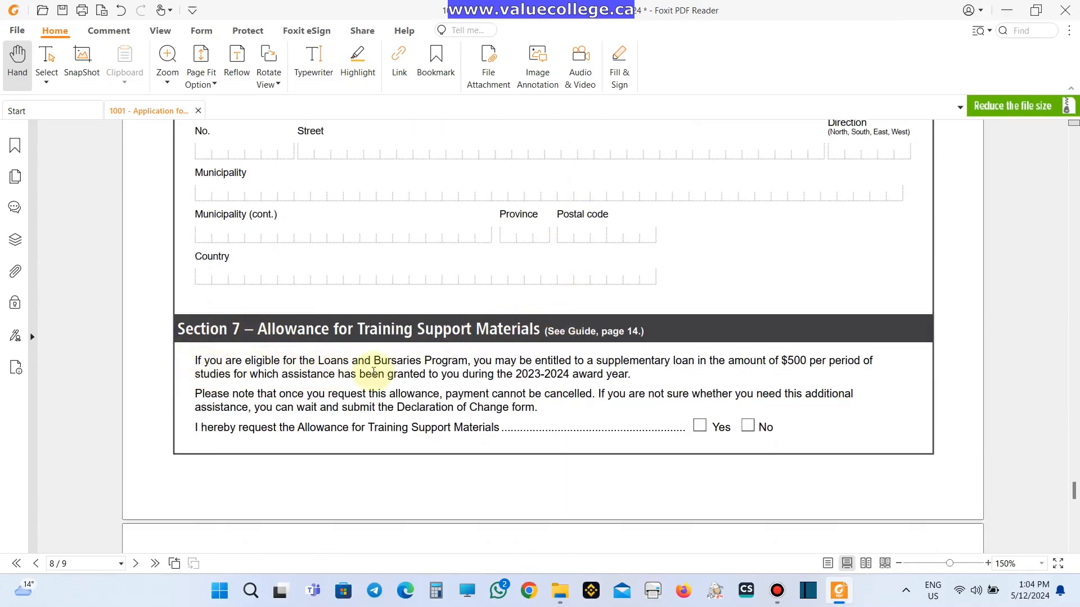
click(325, 364)
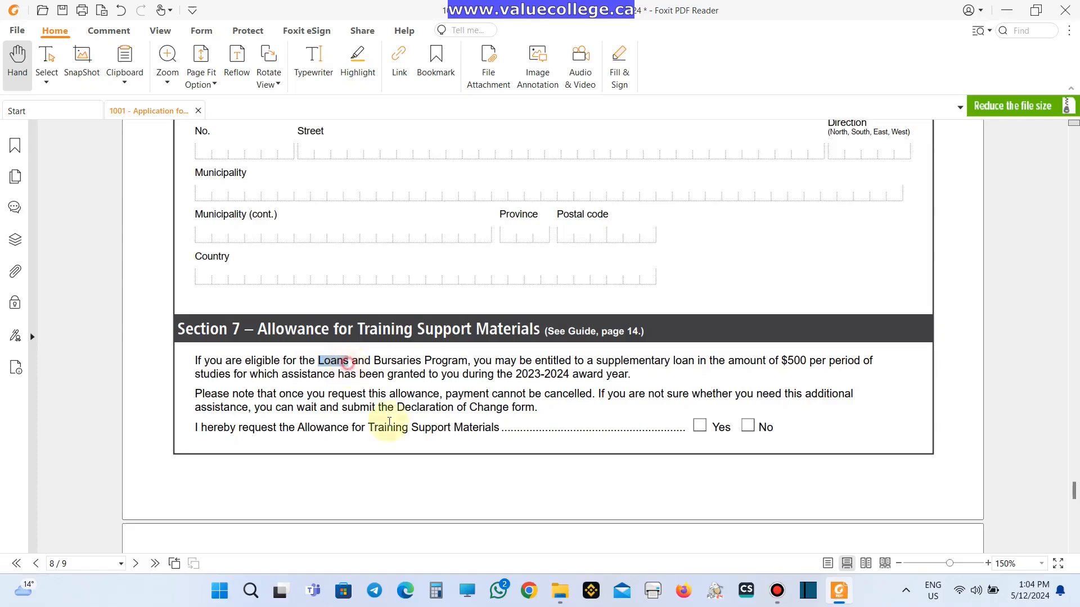
click(748, 426)
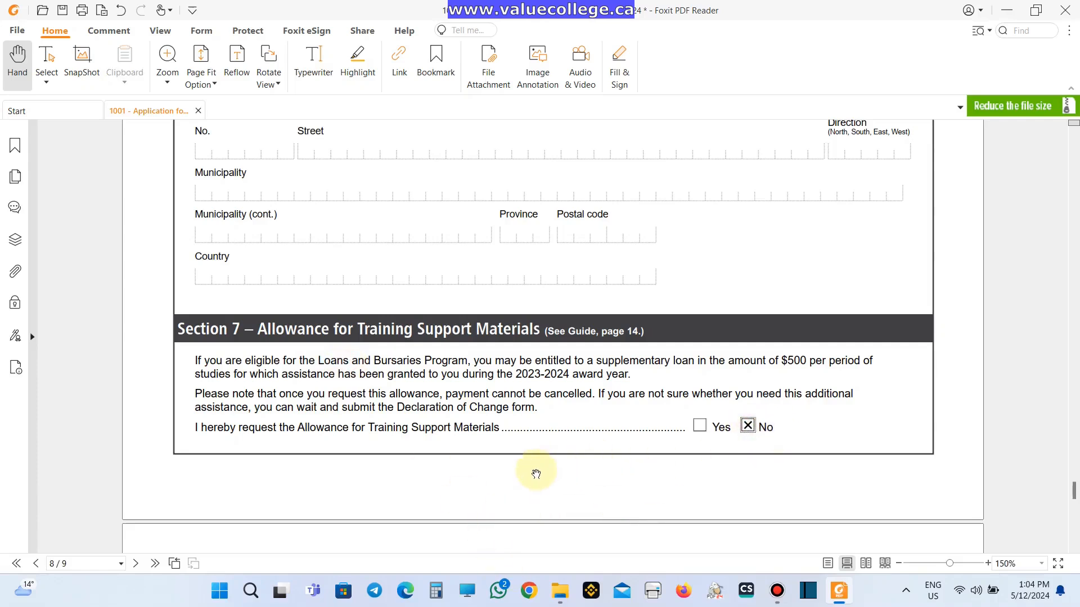
scroll(536, 473, down, 10)
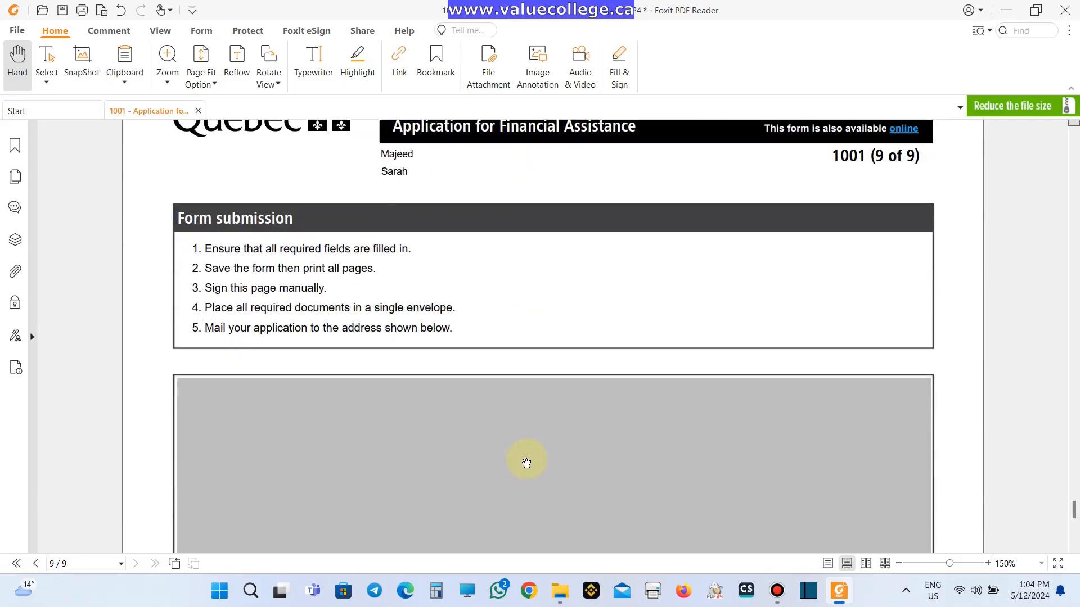
scroll(526, 463, down, 10)
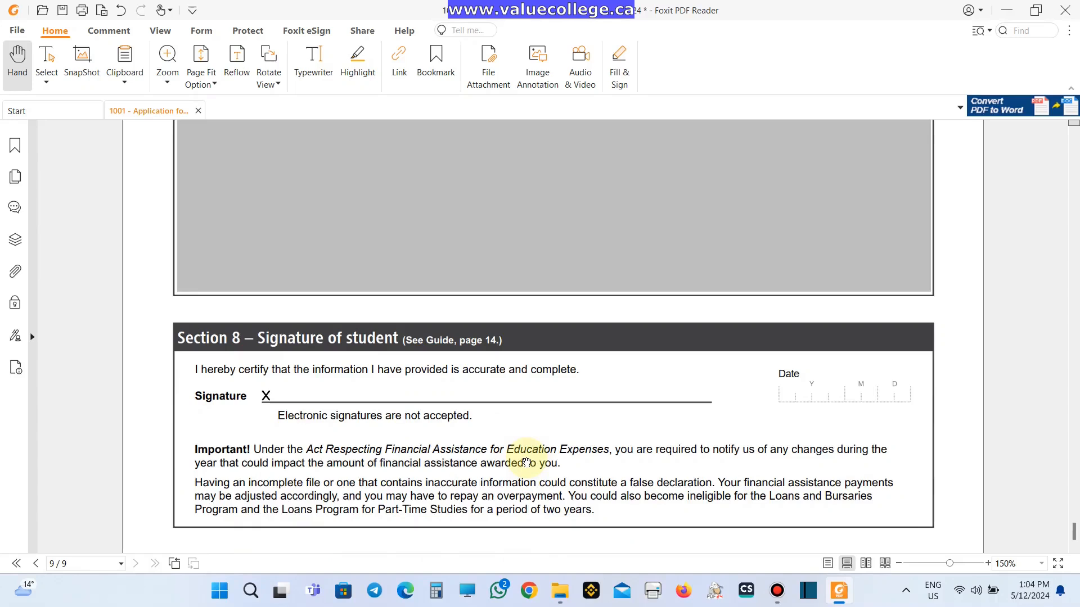
scroll(526, 453, down, 1)
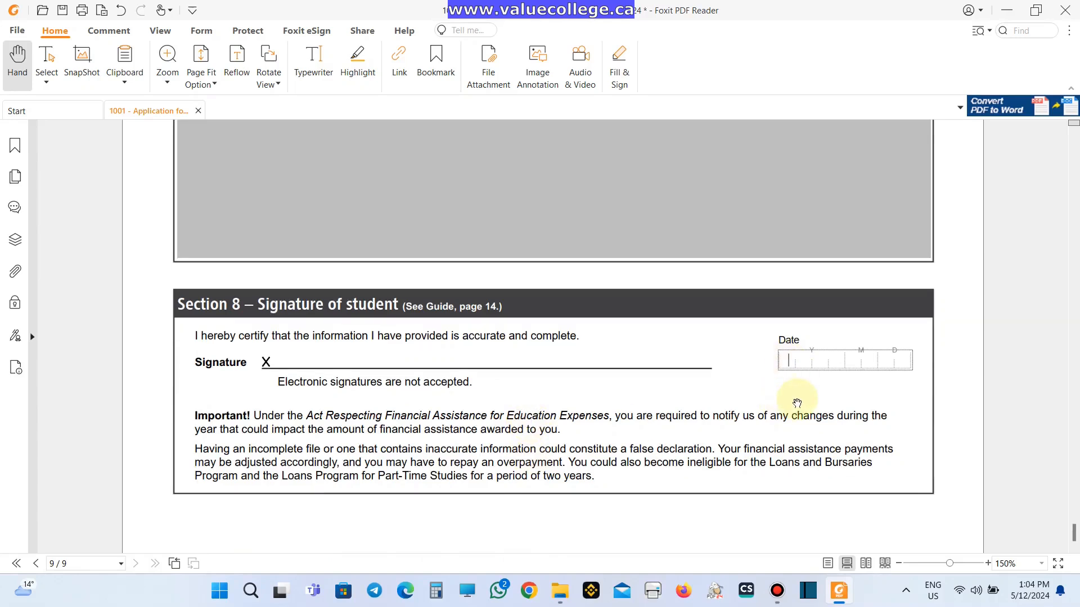
text(20240512)
scroll(797, 403, down, 1)
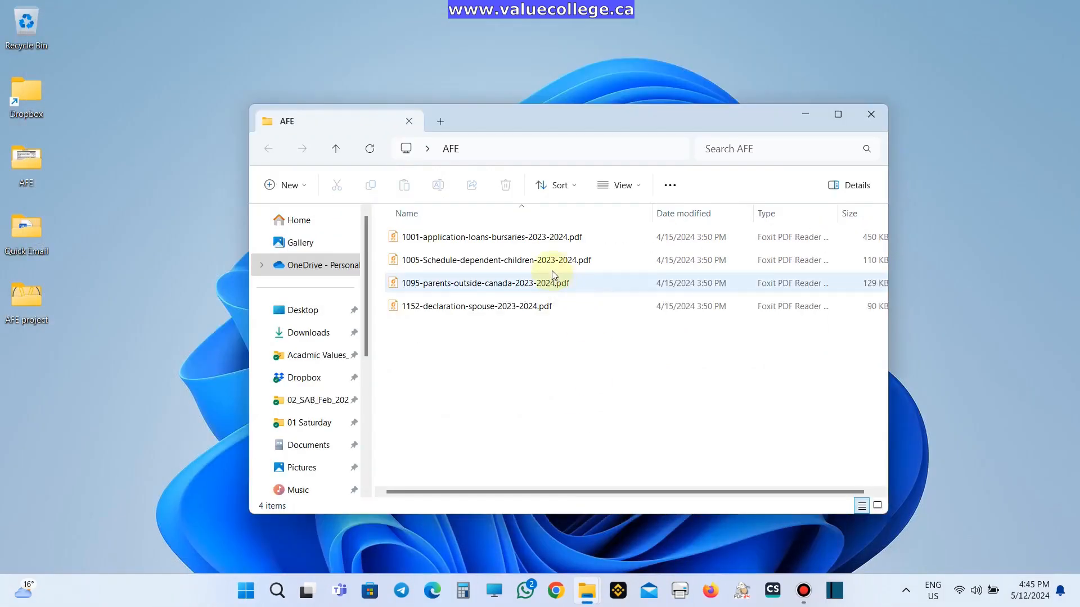
click(562, 260)
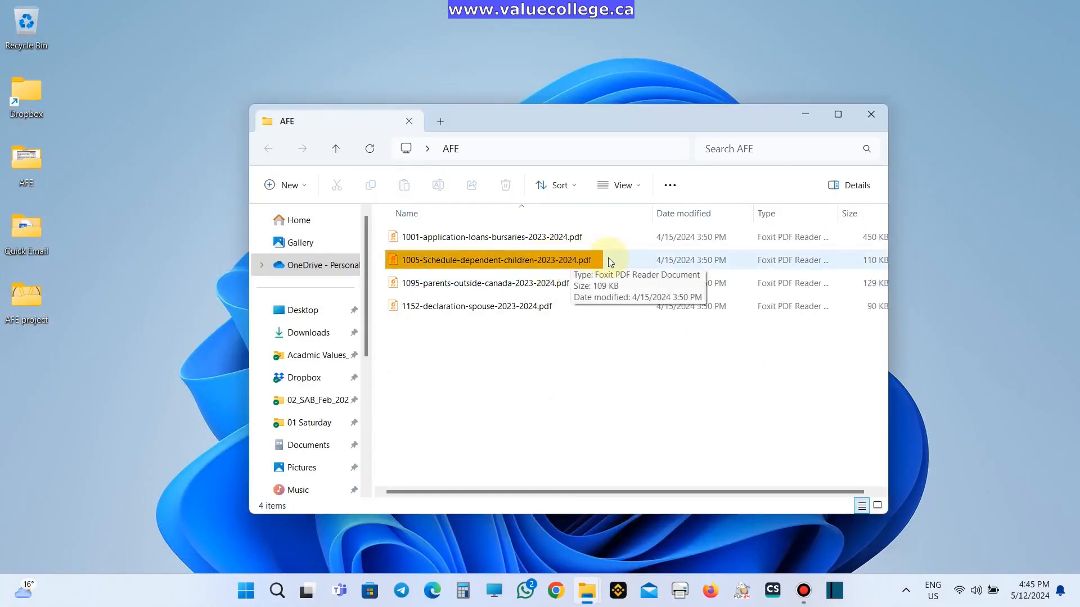
double_click(550, 260)
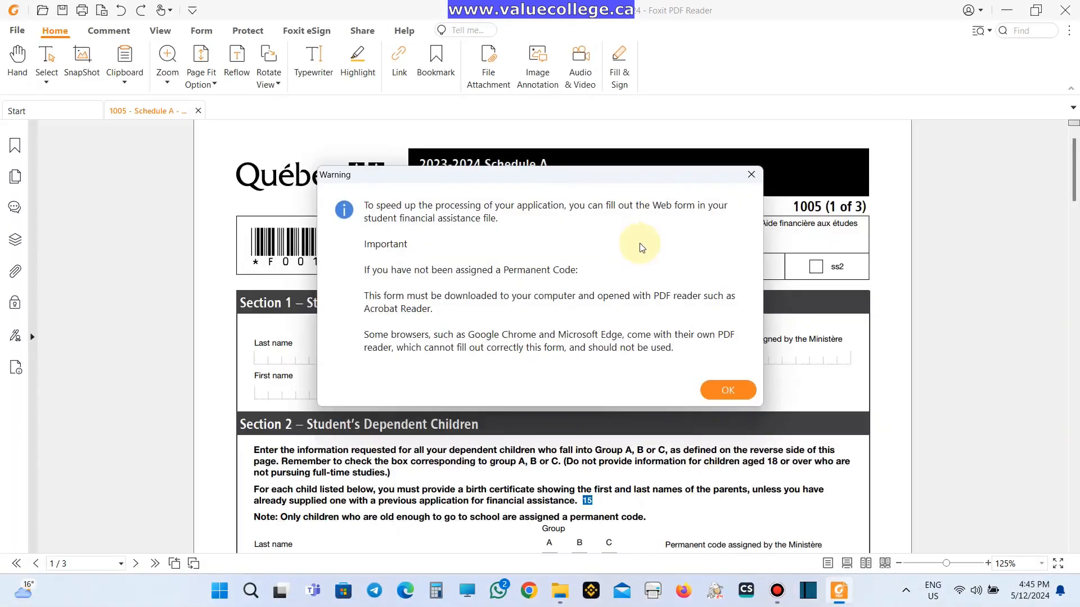
- Dismiss the warning and enter the student's last name, first name and birth date 19900830
click(715, 387)
mouse_move(1075, 184)
mouse_down()
mouse_move(1074, 405)
mouse_move(1074, 178)
mouse_up()
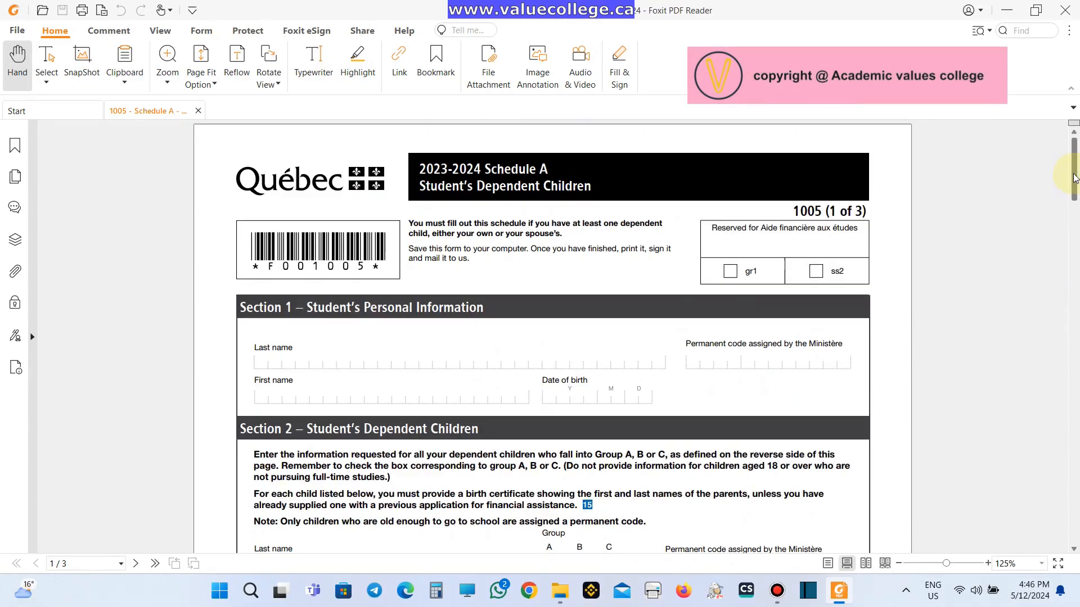
click(354, 360)
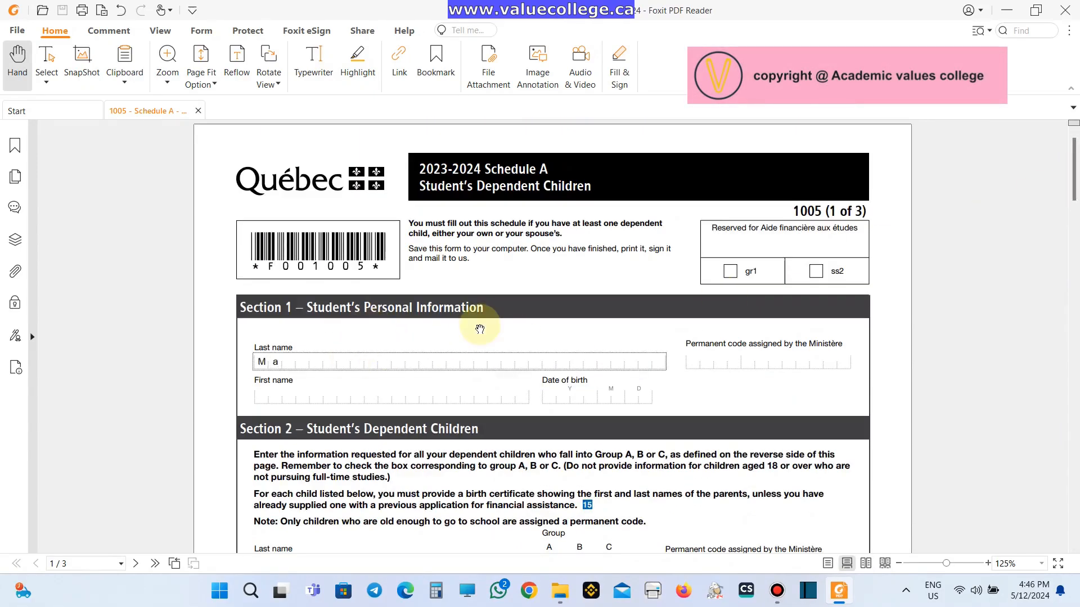
key(Tab)
key(Tab)
text(19900830)
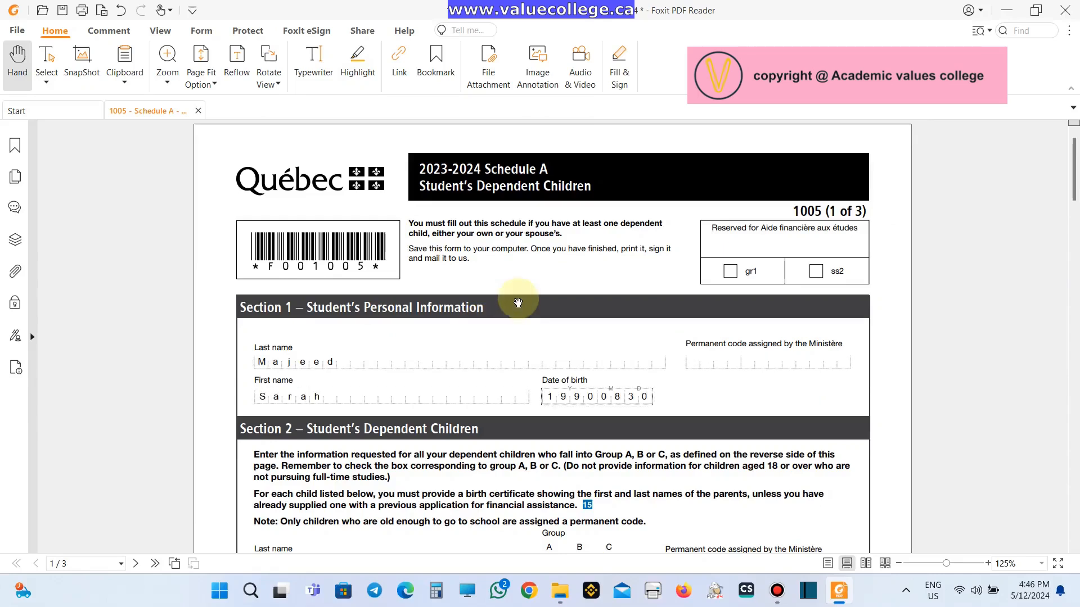
scroll(518, 303, down, 3)
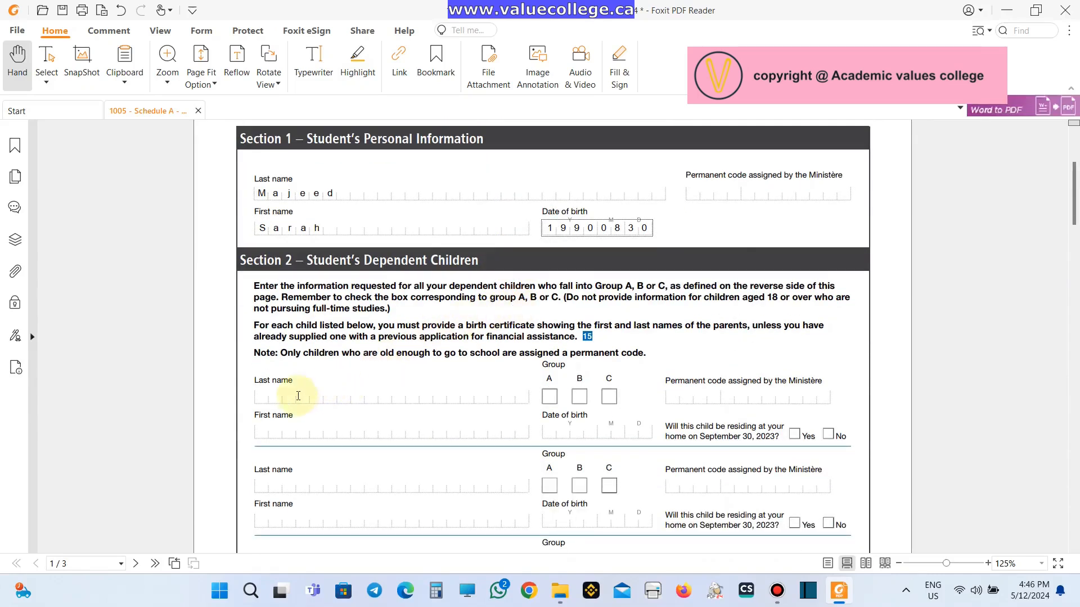
click(298, 396)
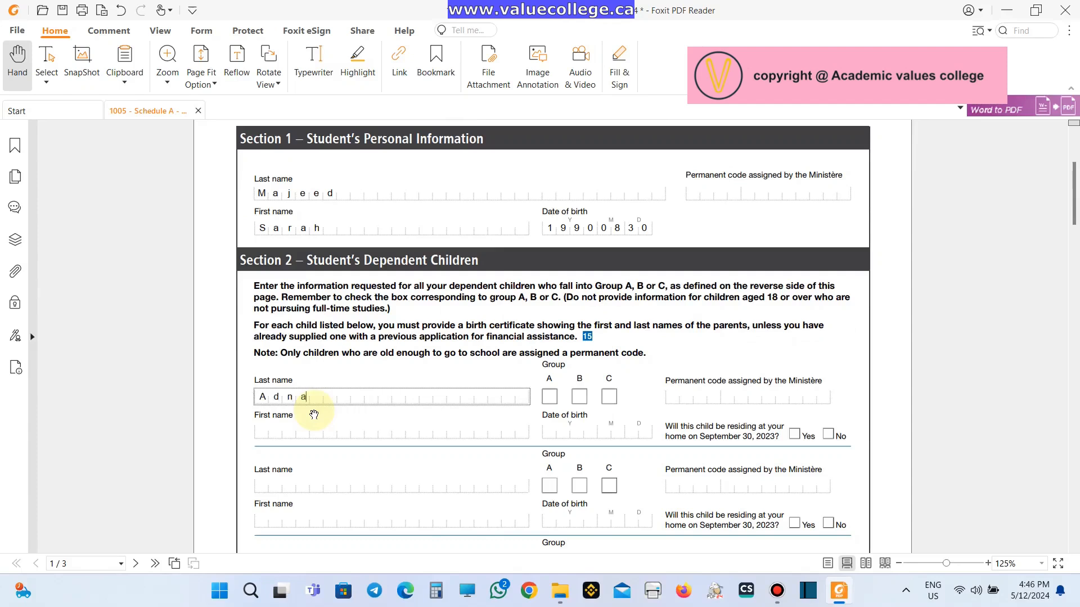
click(329, 432)
text(Amira)
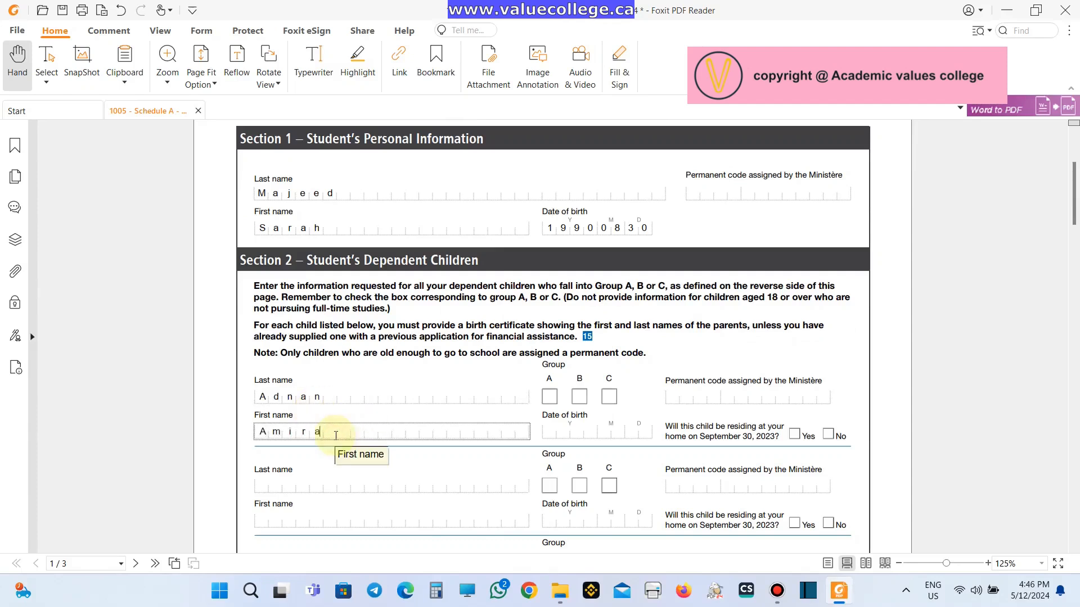
key(Tab)
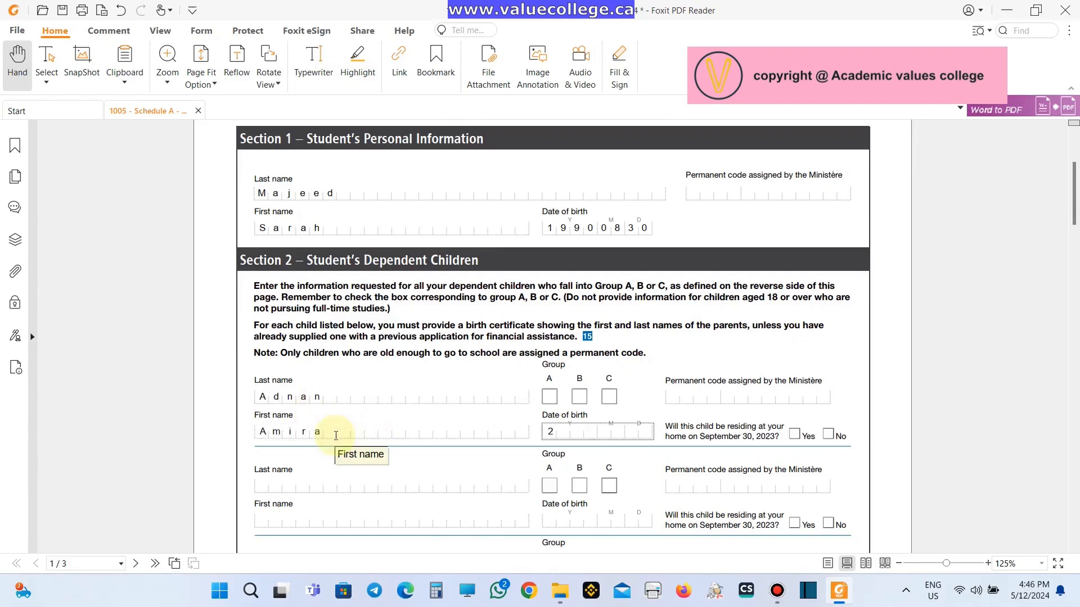
text(20170104)
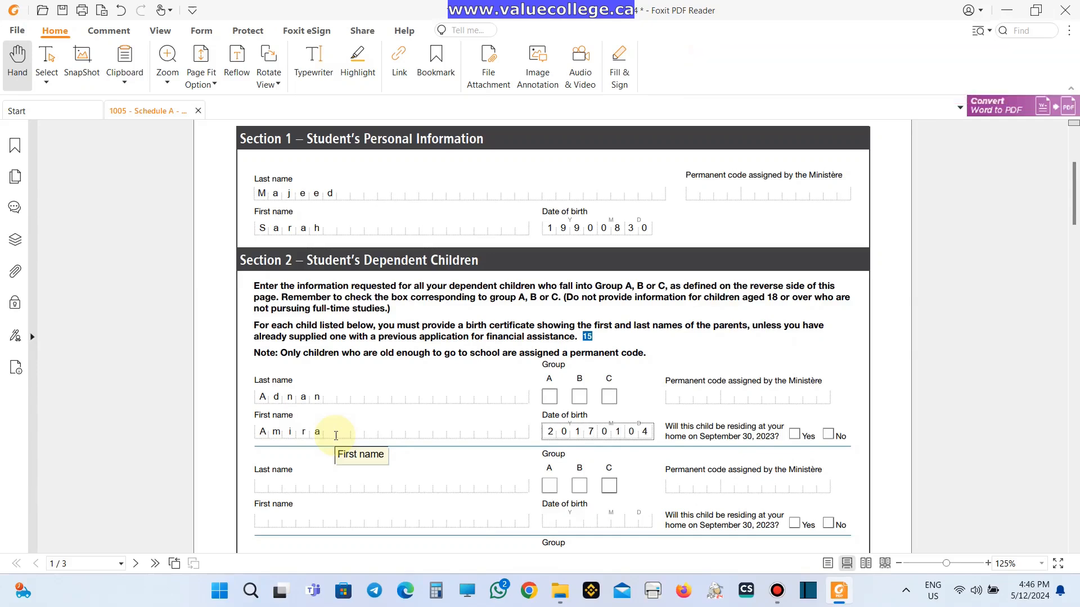
click(697, 392)
text(A)
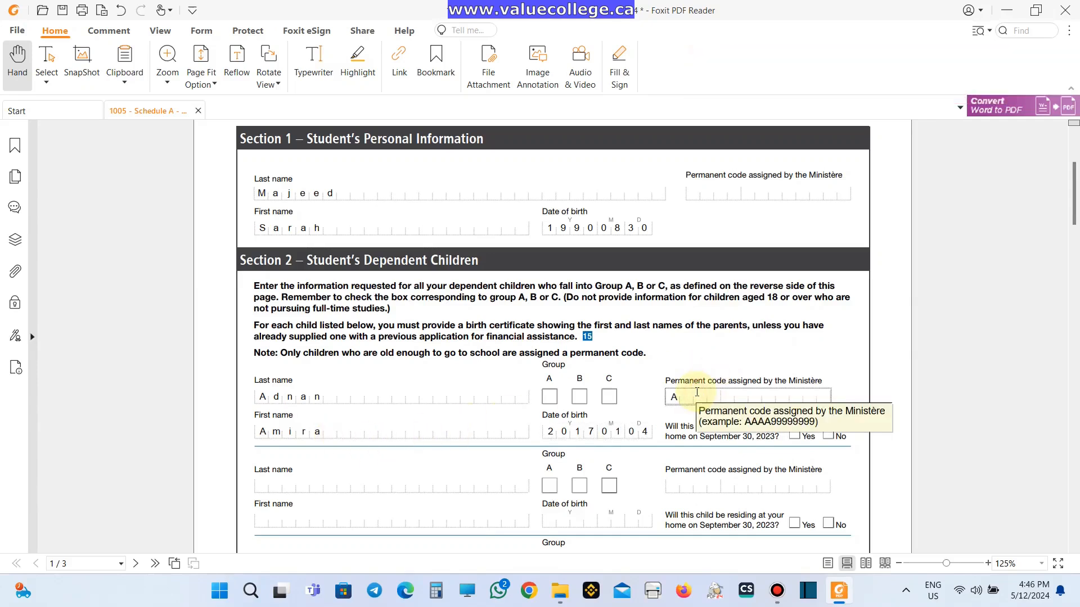
text(DNA00000000)
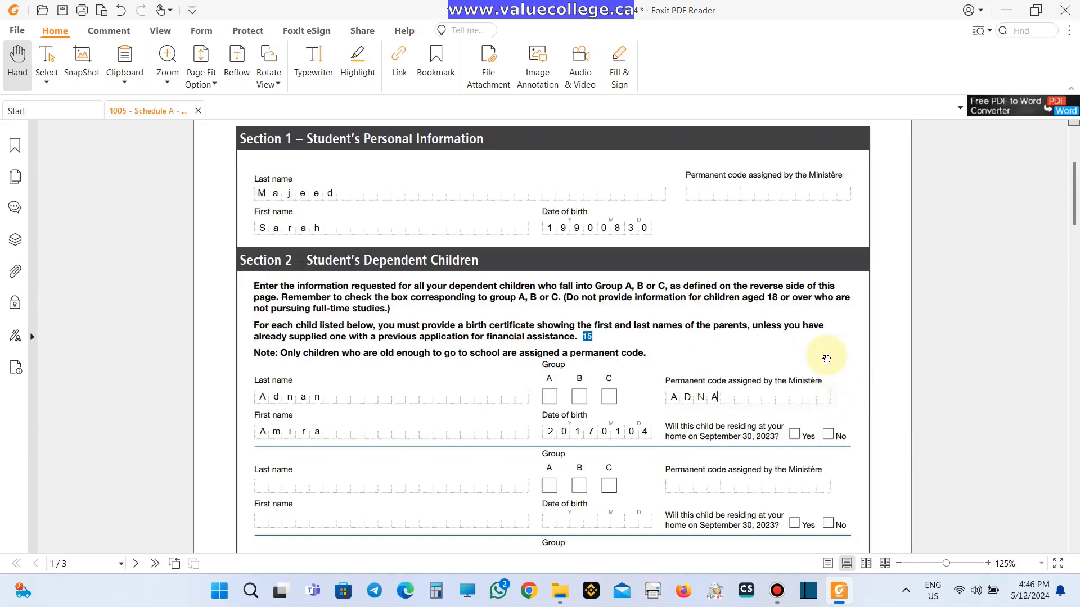
click(794, 434)
scroll(737, 441, down, 2)
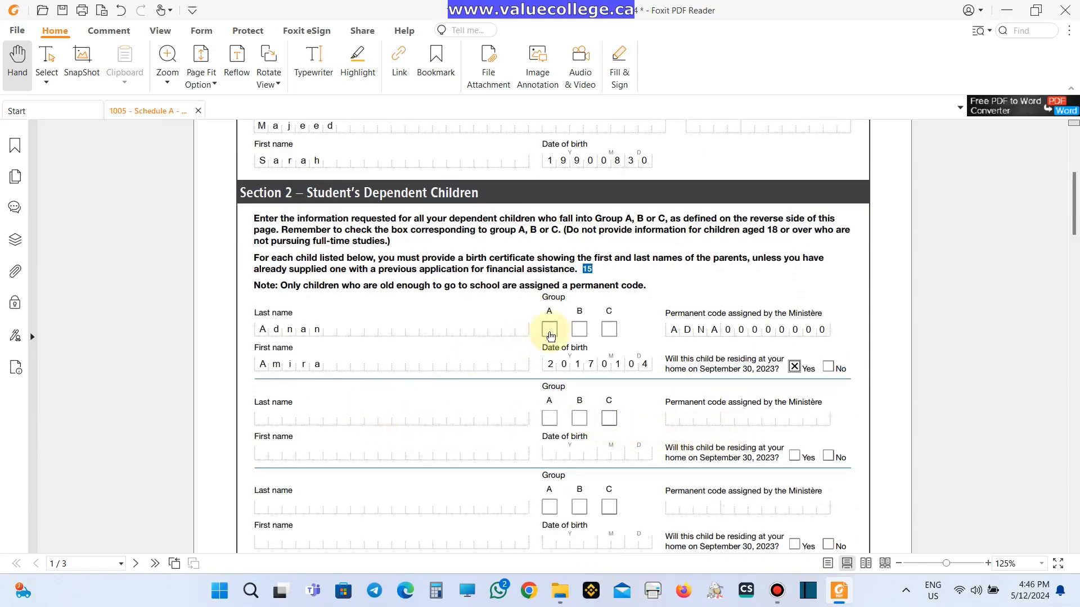
click(551, 330)
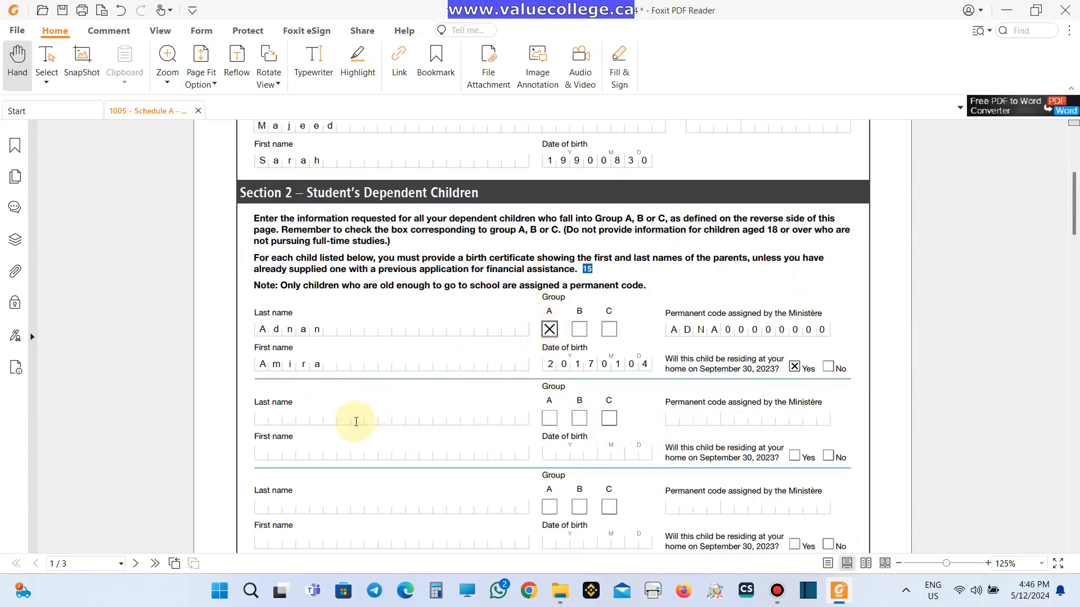
- Add the second child born 20220921, in Group A and residing at home
click(315, 416)
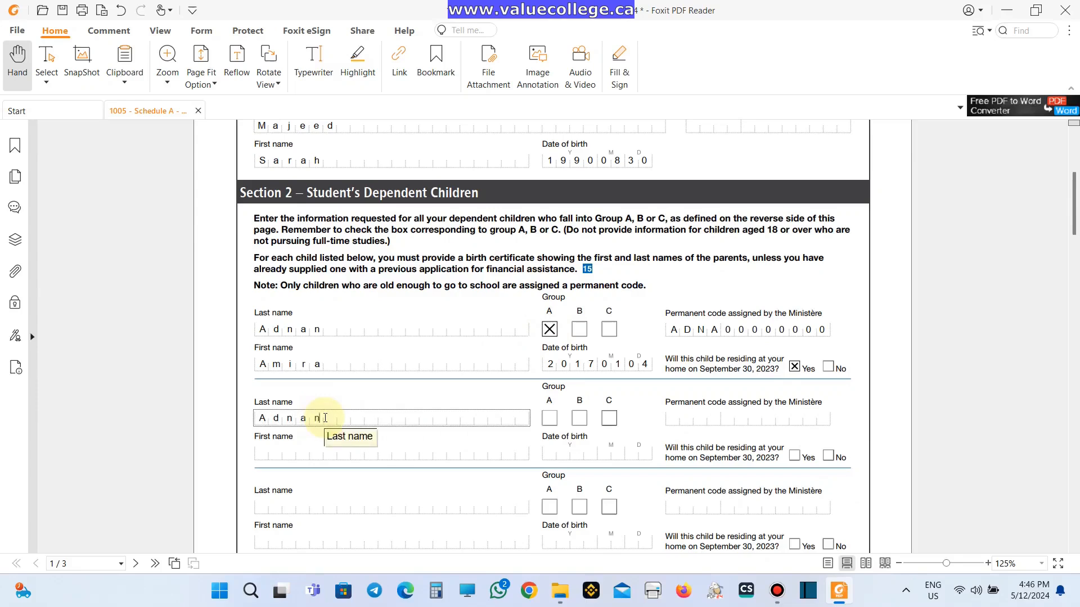
key(Tab)
text(Omar)
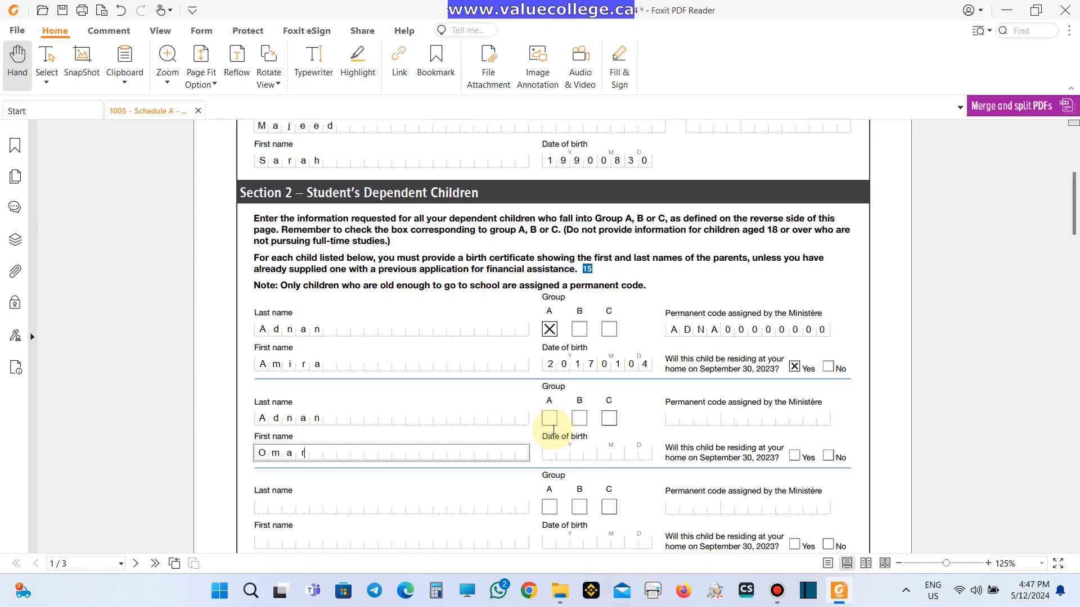
click(630, 453)
text(20220921)
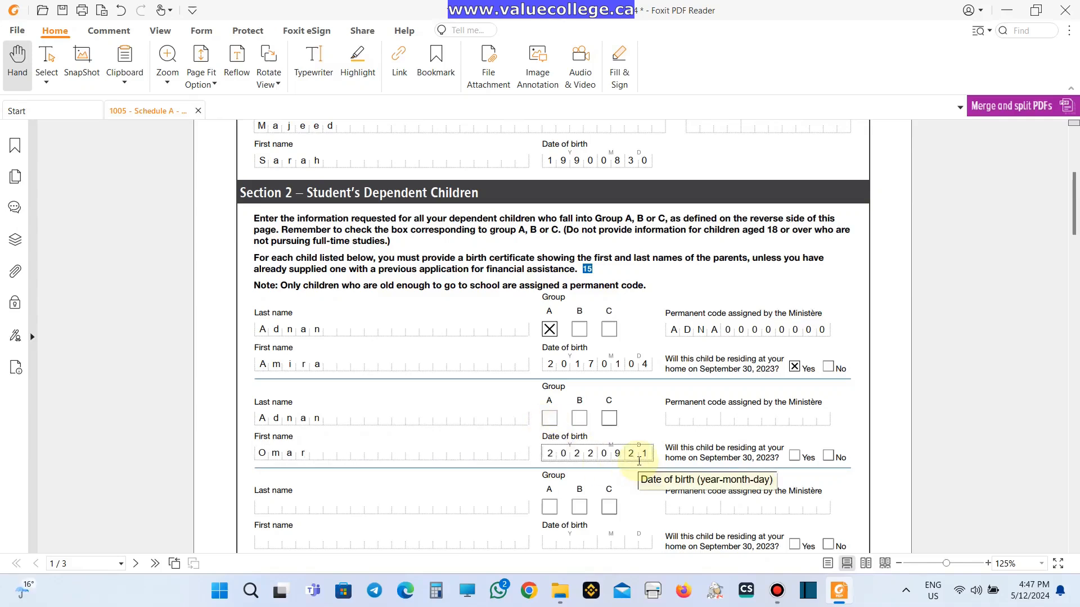
click(549, 418)
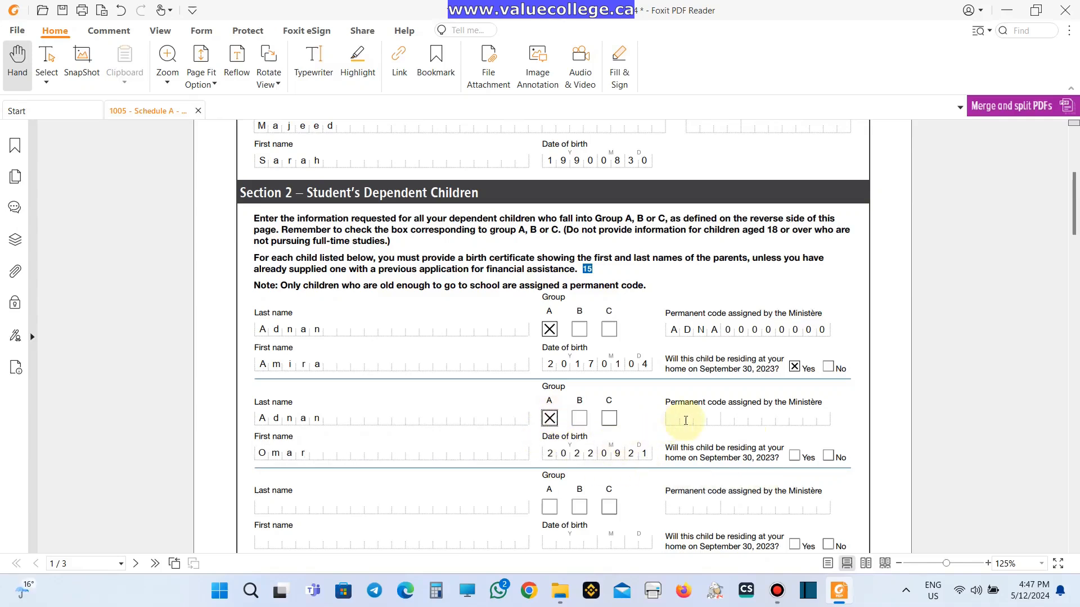
click(794, 455)
scroll(523, 443, down, 1)
scroll(523, 443, down, 2)
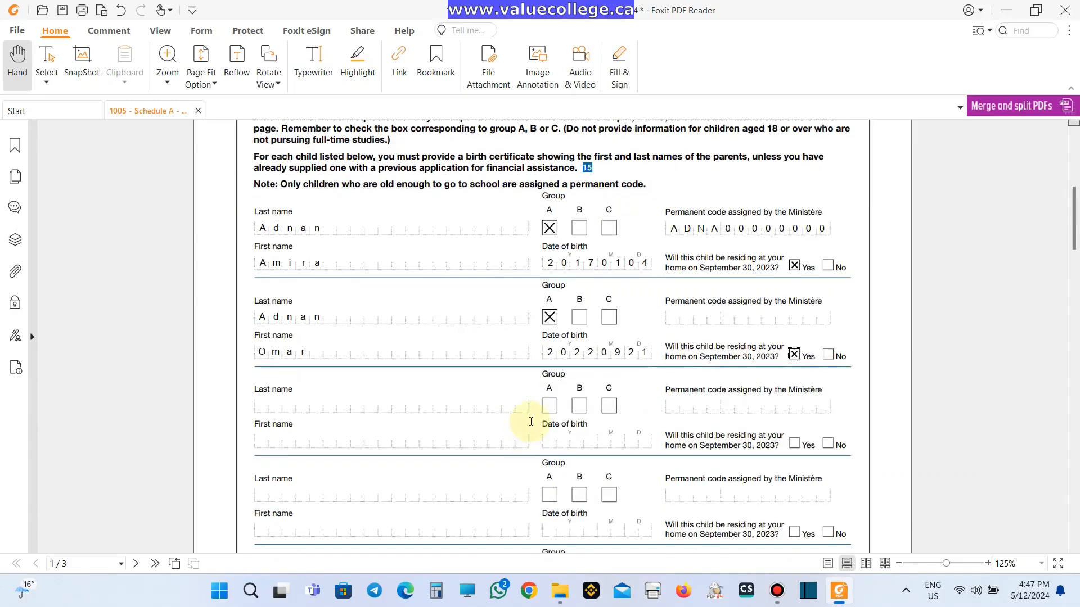
scroll(531, 422, down, 11)
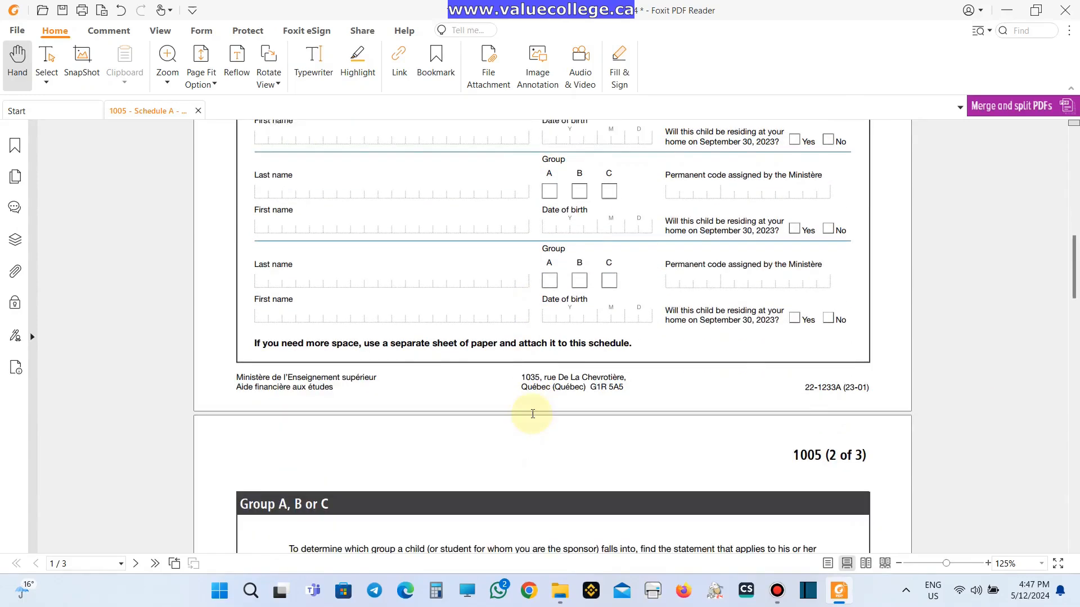
scroll(532, 414, down, 12)
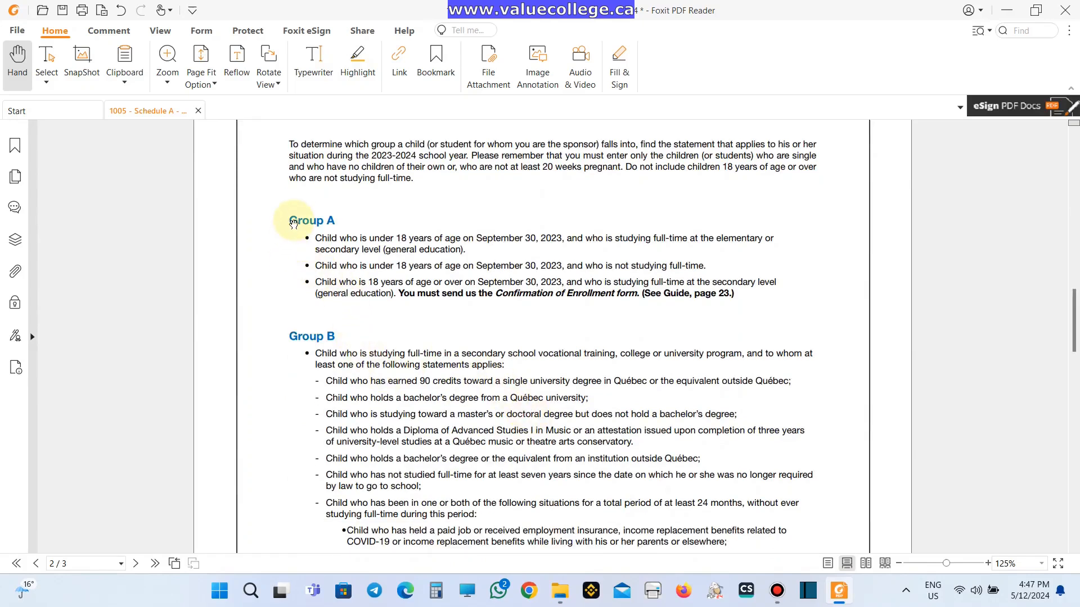
- Open 1095-parents-outside-canada-2023-2024.pdf from the AFE folder
triple_click(391, 237)
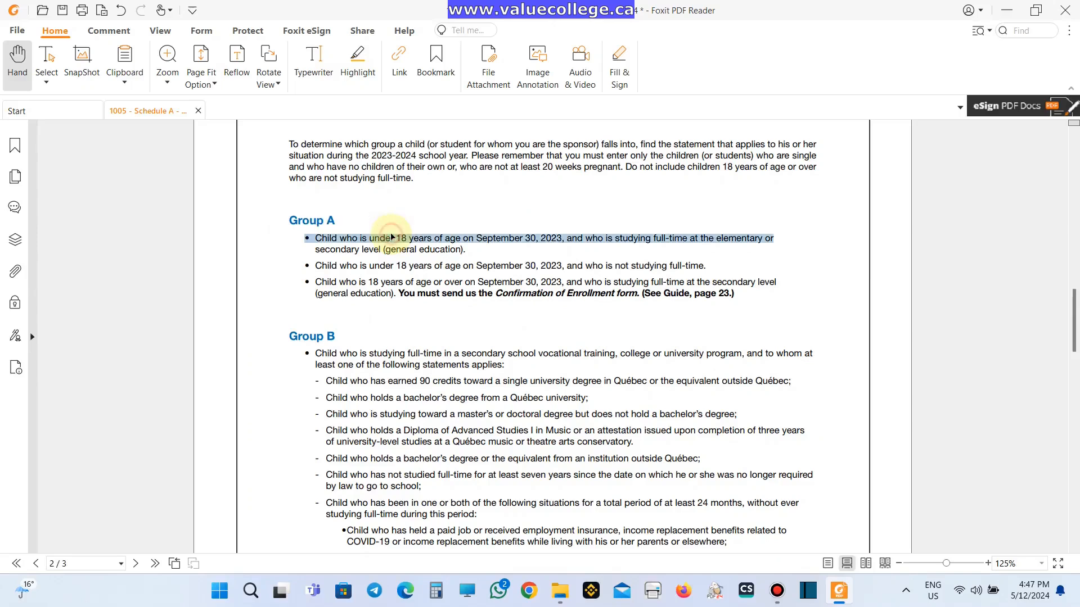
click(493, 444)
scroll(494, 442, down, 2)
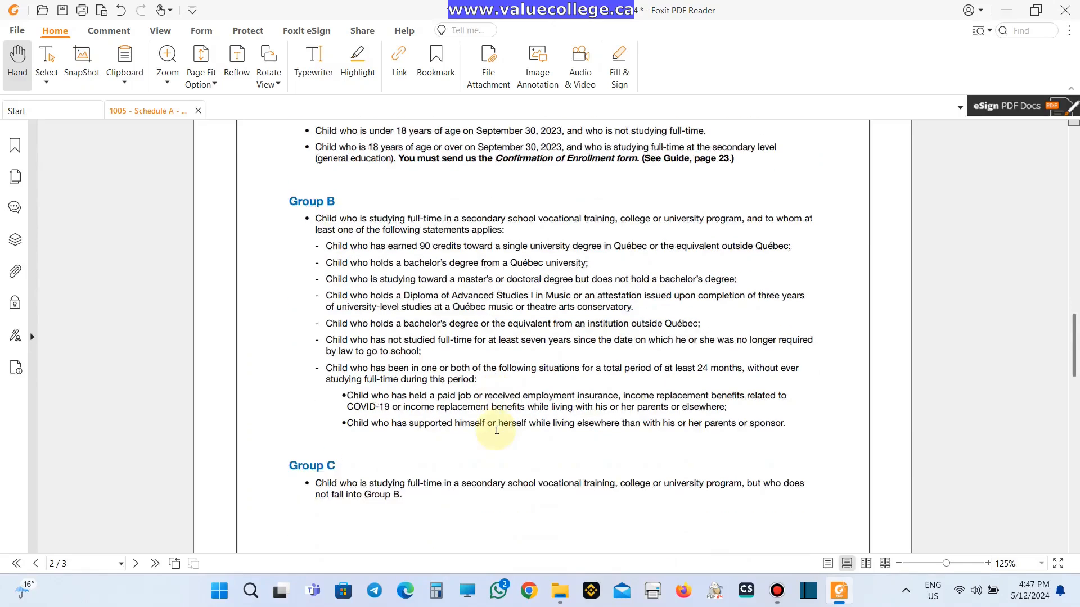
scroll(453, 413, down, 8)
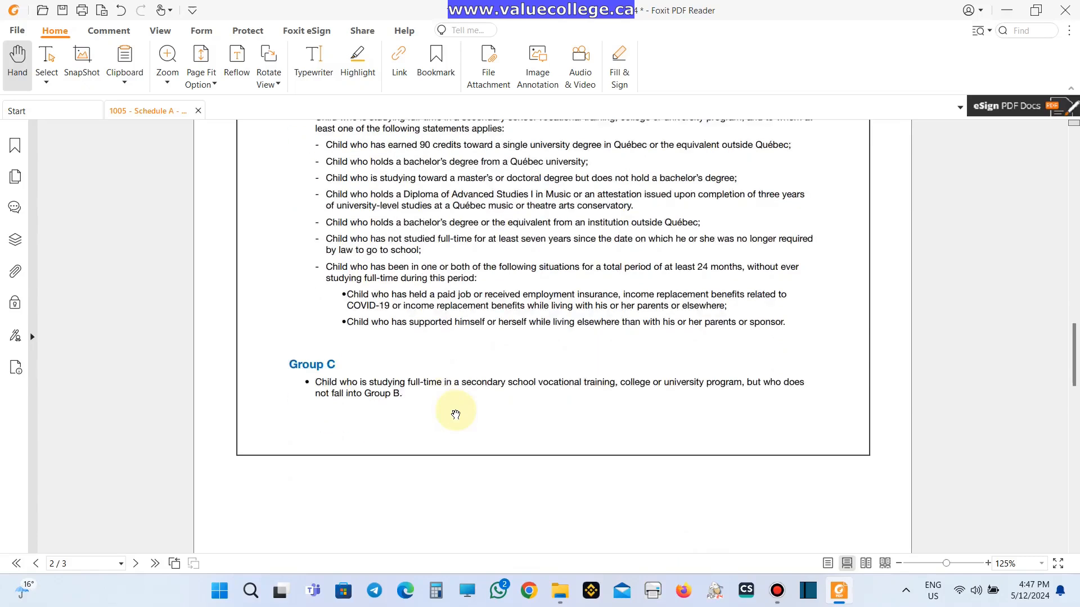
scroll(455, 414, down, 8)
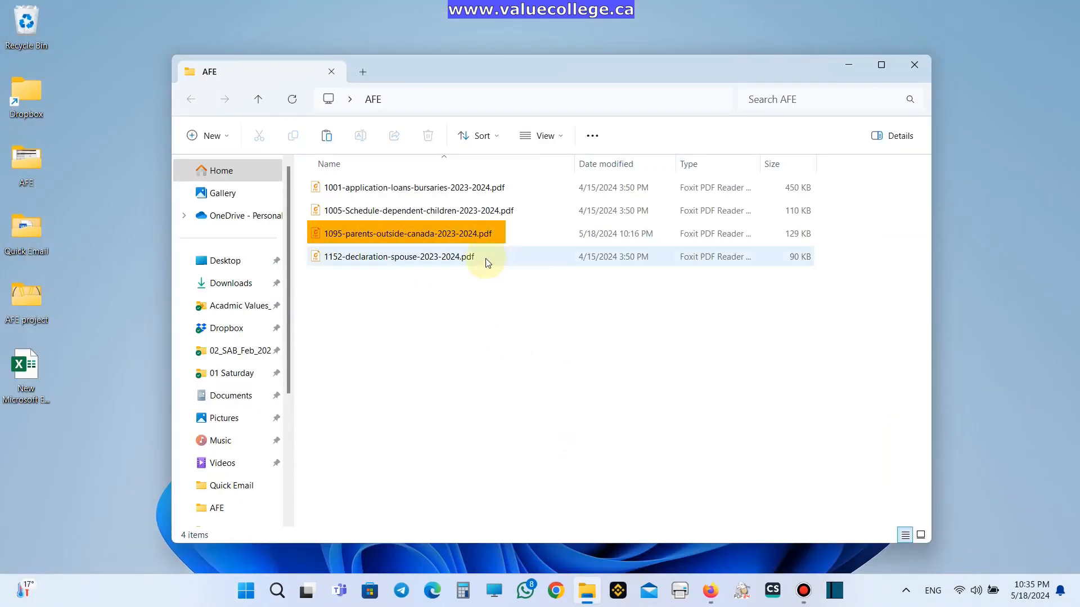
double_click(558, 239)
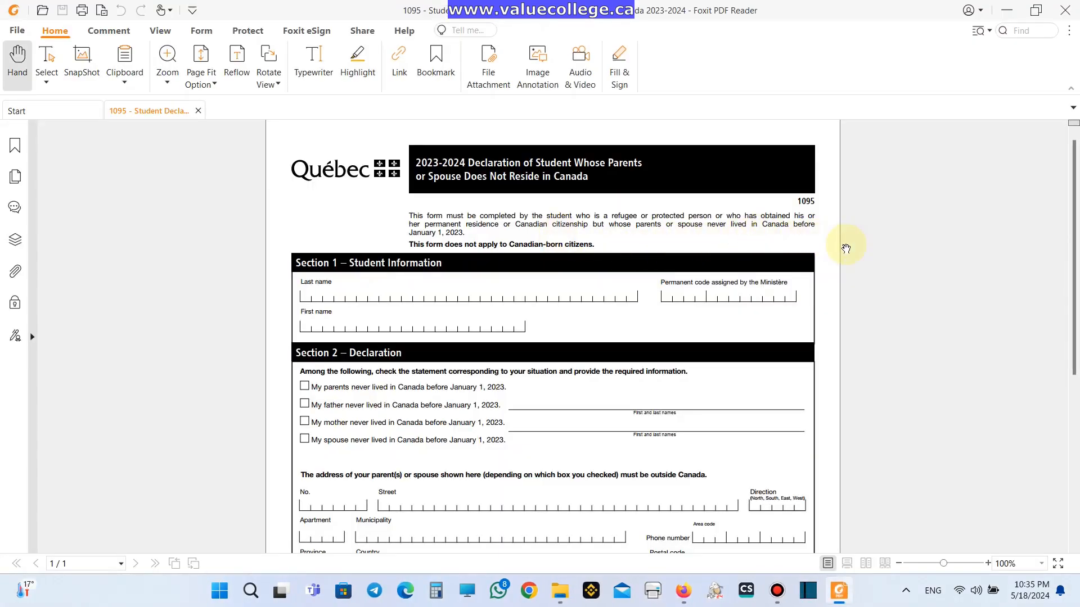
- Read through form 1095, close it, and open 1152-declaration-spouse-2023-2024.pdf
scroll(844, 248, up, 1)
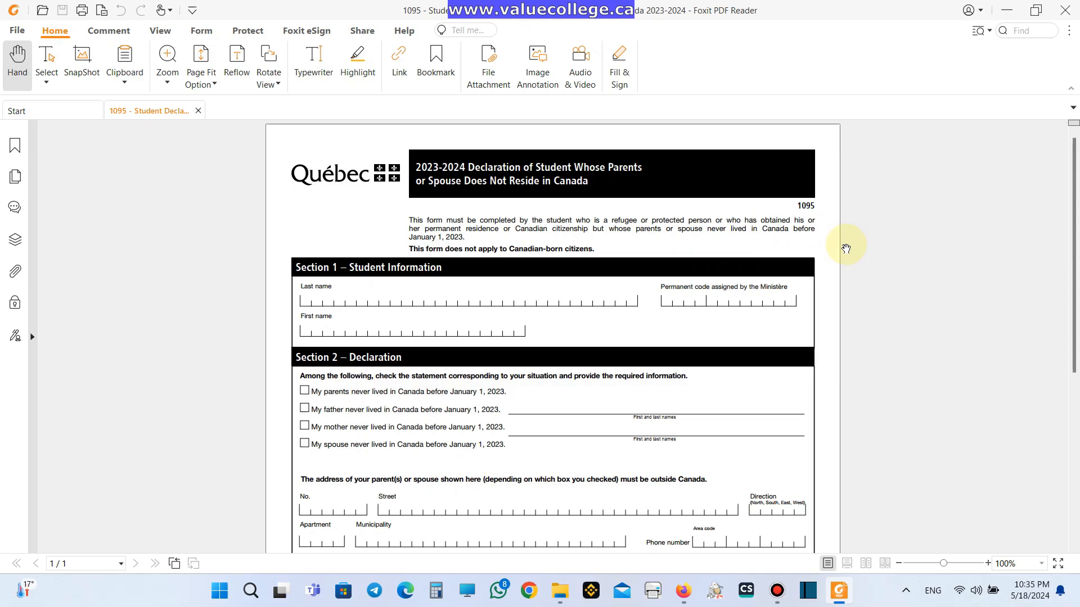
scroll(846, 250, down, 1)
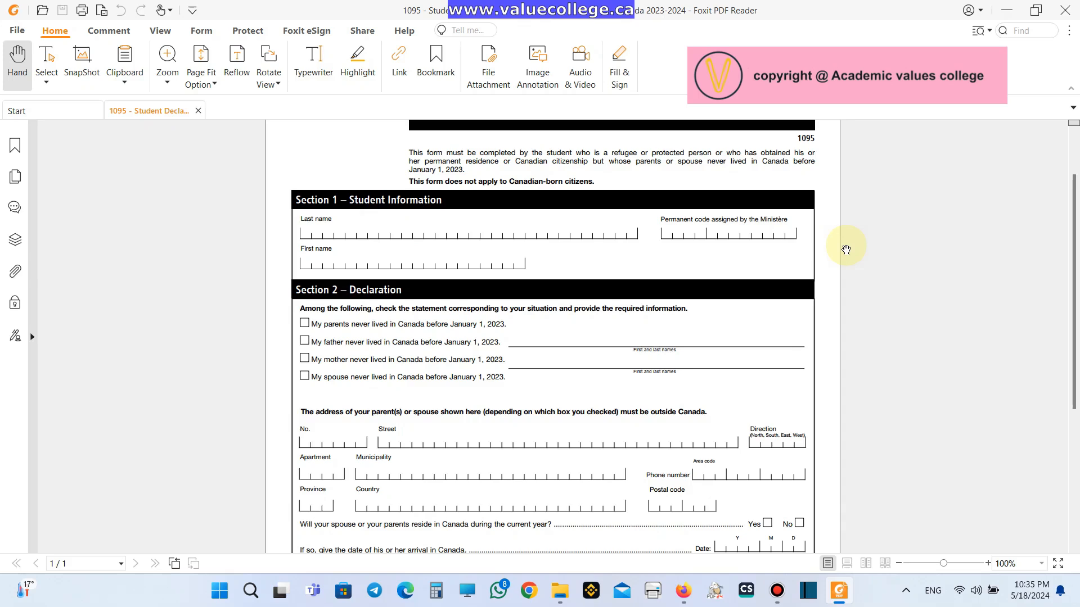
scroll(846, 249, down, 5)
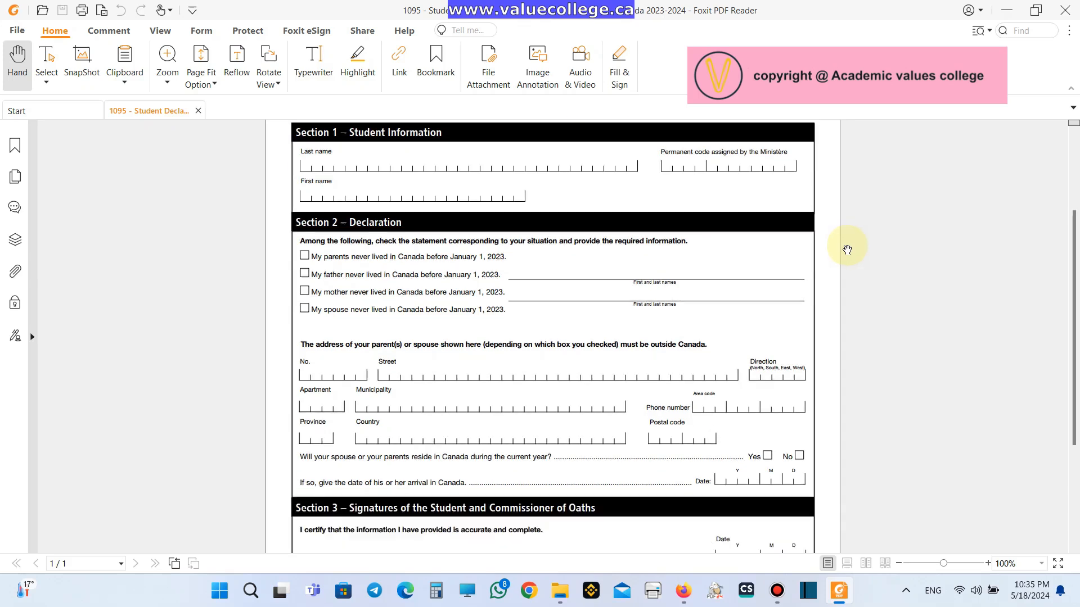
scroll(847, 250, down, 3)
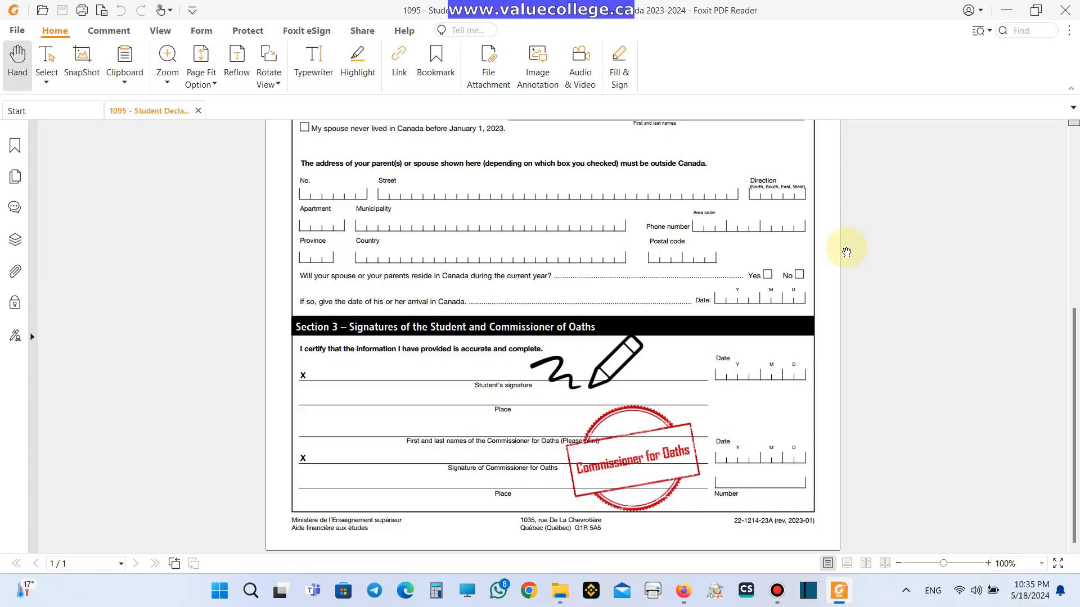
click(1065, 10)
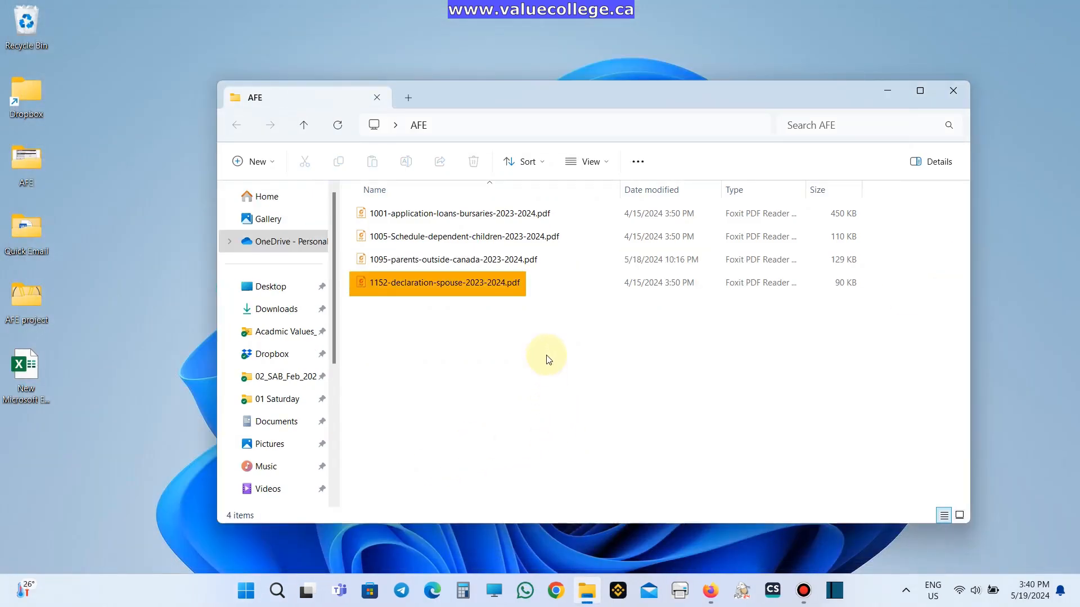
double_click(544, 285)
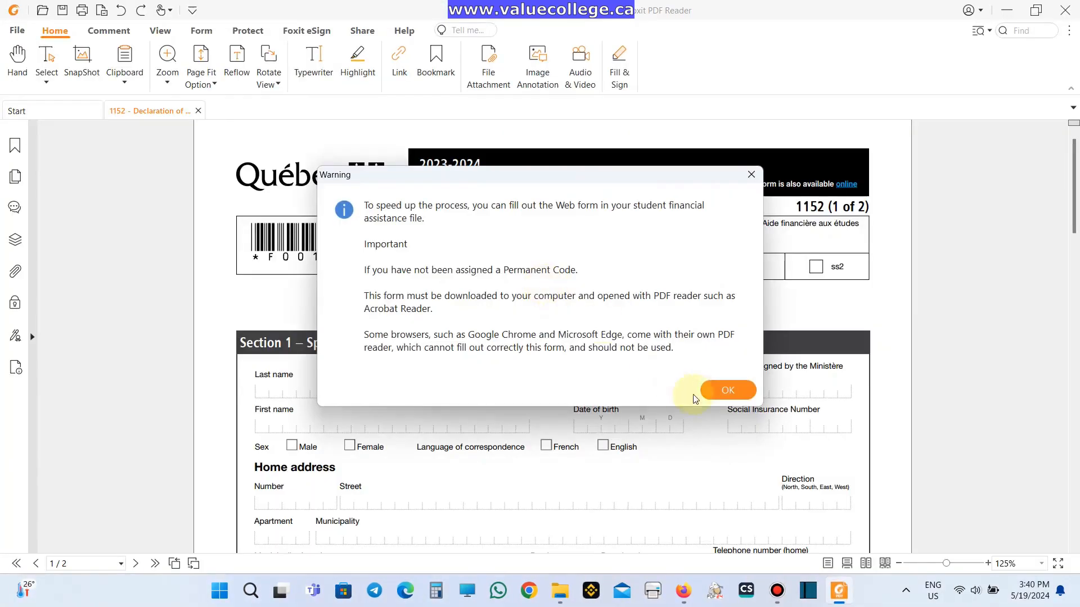
- Dismiss the warning, then enter the spouse's last name, first name, birth date and SIN, ticking Male and English
click(715, 399)
click(322, 387)
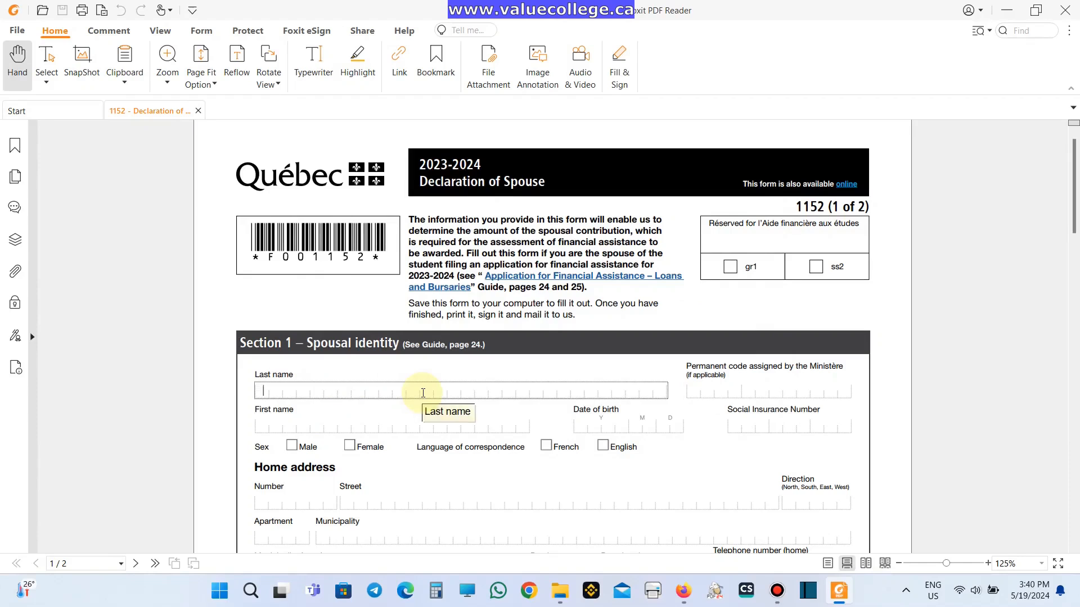
key(Tab)
key(Tab)
text(19880526)
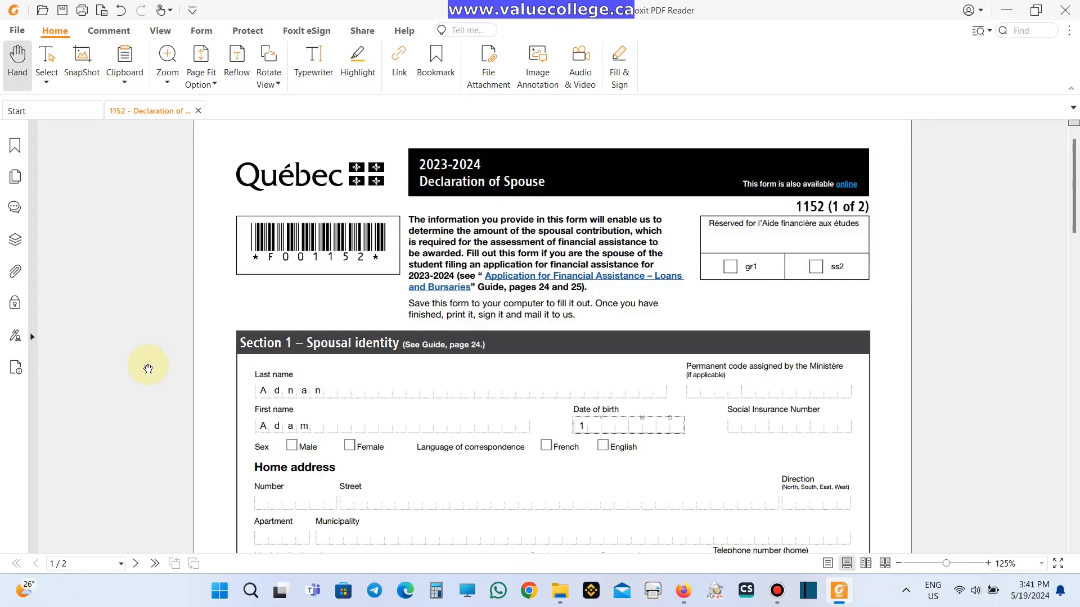
key(Tab)
text(921111111)
key(Tab)
key(space)
key(Tab)
key(Tab)
key(Tab)
key(space)
scroll(148, 370, down, 3)
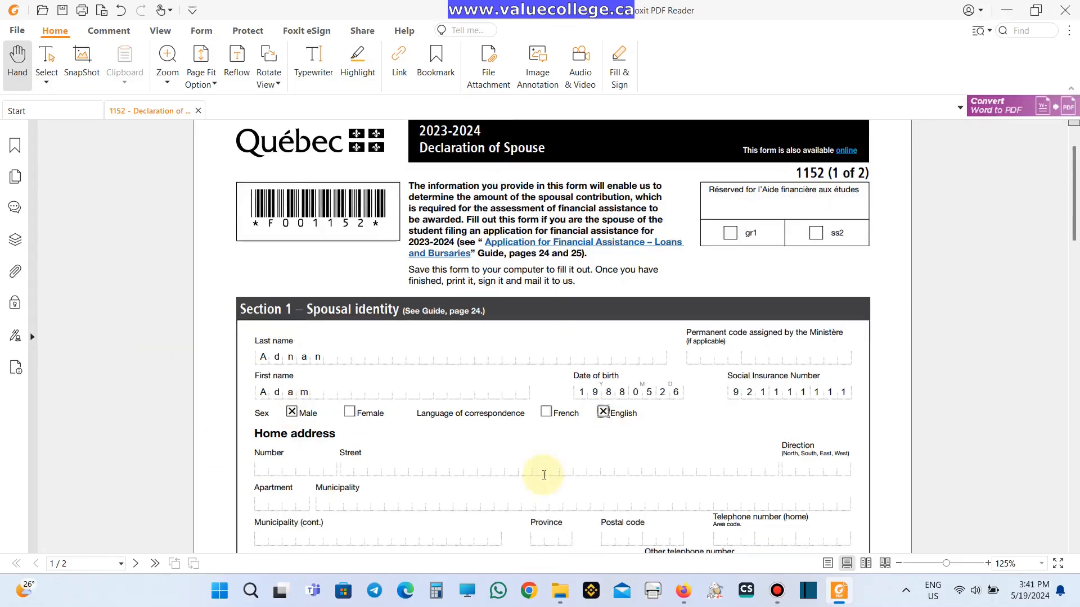
- Enter the spouse's home address: number, street, apartment, municipality, province and postal code
key(Tab)
text(222)
key(Tab)
text(Street name)
key(Tab)
key(Tab)
text(12)
key(Tab)
text(Montreal)
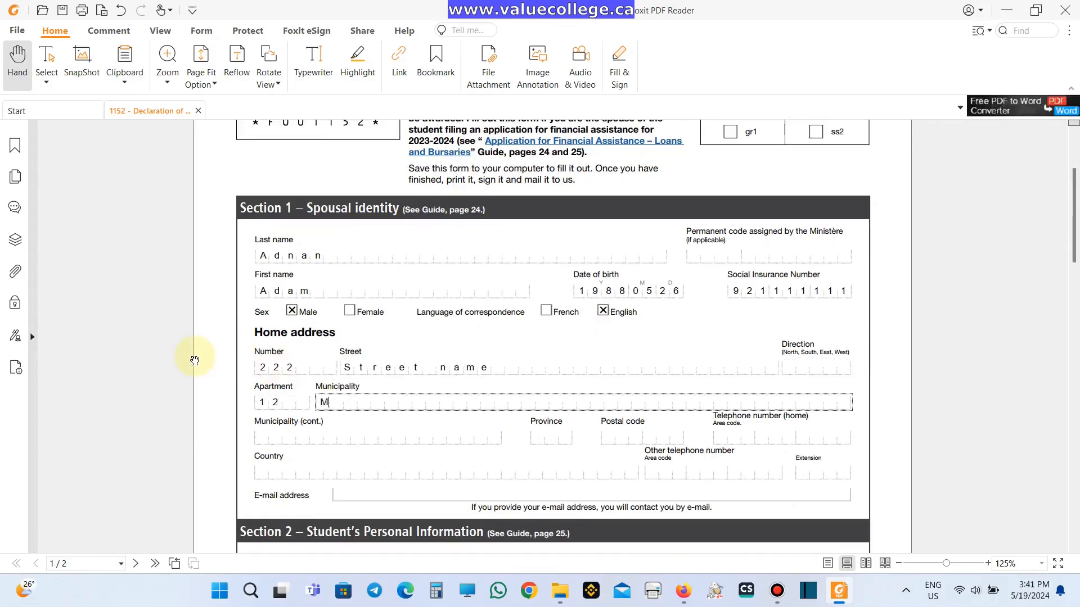
key(Tab)
text(QC)
key(Tab)
text(H1H1X1)
- Fill in the spouse's home telephone number, country Canada and e-mail address
key(Tab)
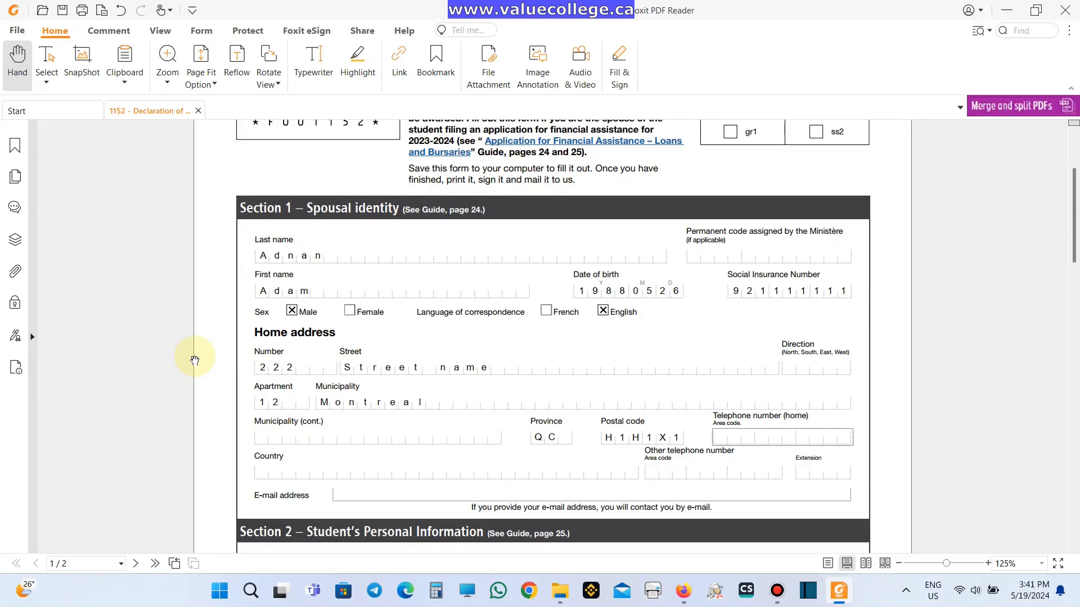
text(5140000000)
key(Tab)
text(Canada)
key(Tab)
key(Tab)
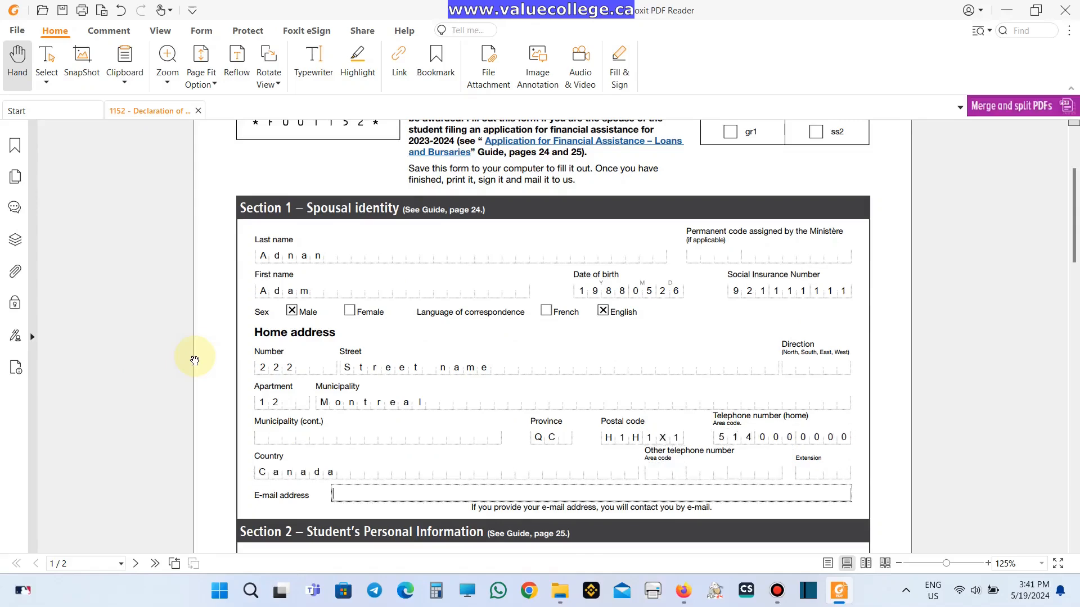
text(adam@email.com)
scroll(263, 336, down, 3)
- Enter the student's last name, first name and birth date in Section 2, with union date 20151028
scroll(262, 337, down, 1)
click(309, 341)
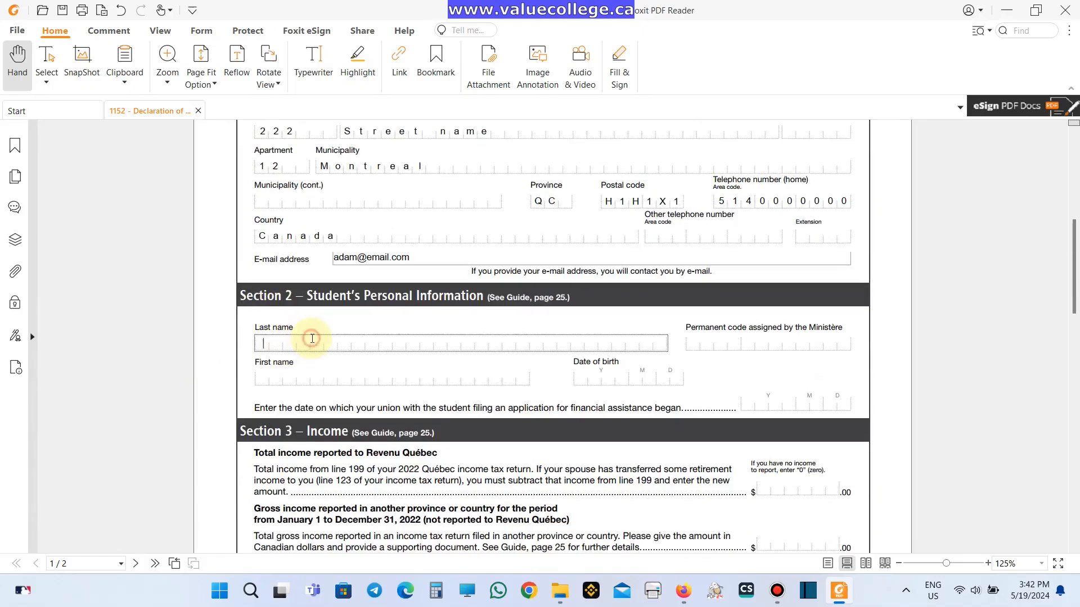
key(Tab)
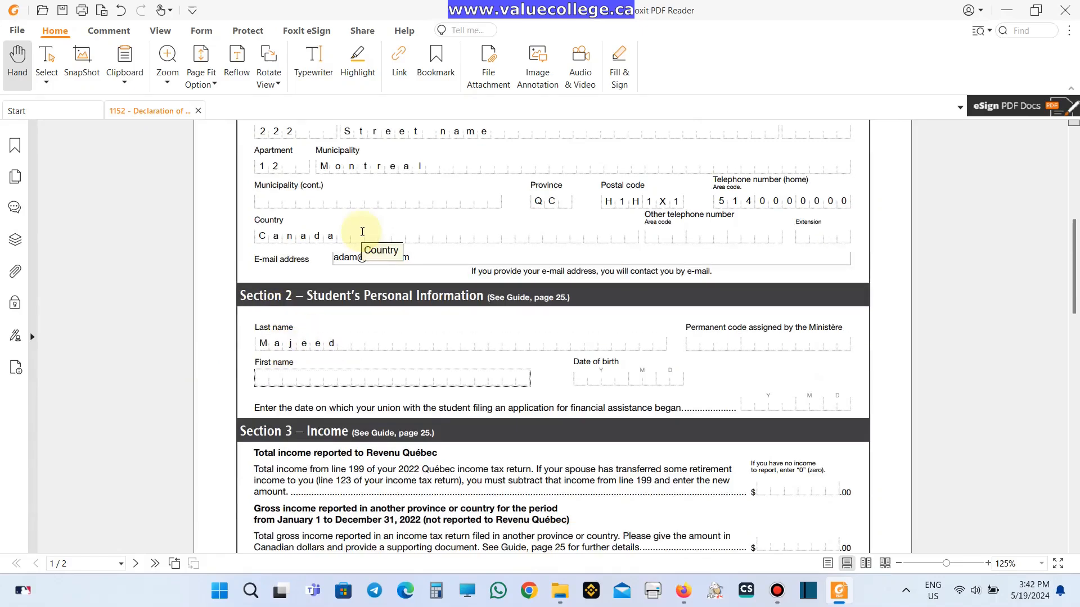
key(Tab)
text(199)
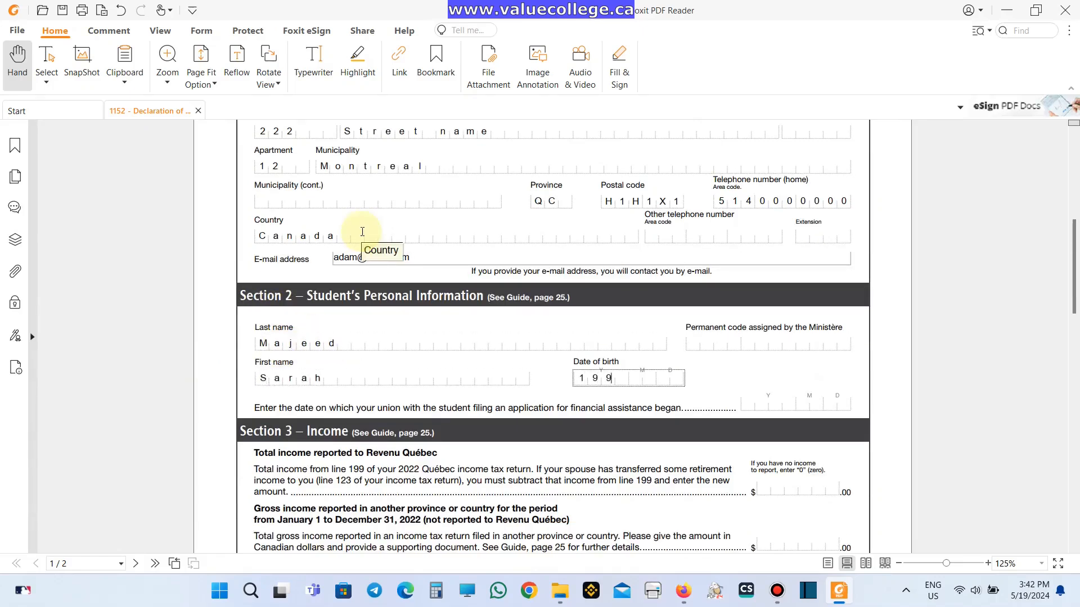
text(00830)
key(Tab)
text(20151028)
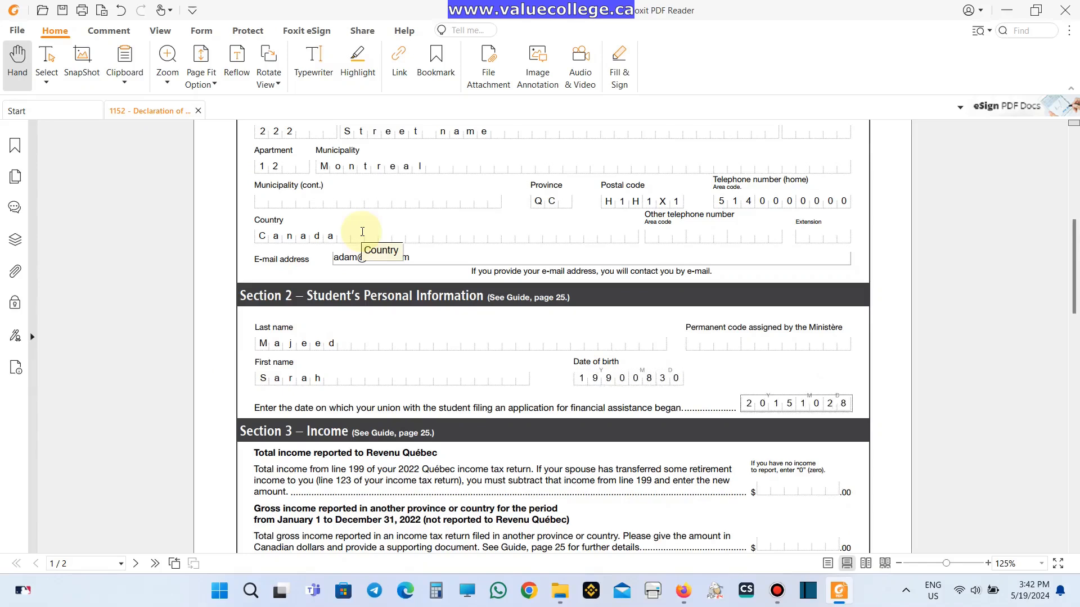
scroll(302, 241, down, 2)
scroll(302, 241, down, 3)
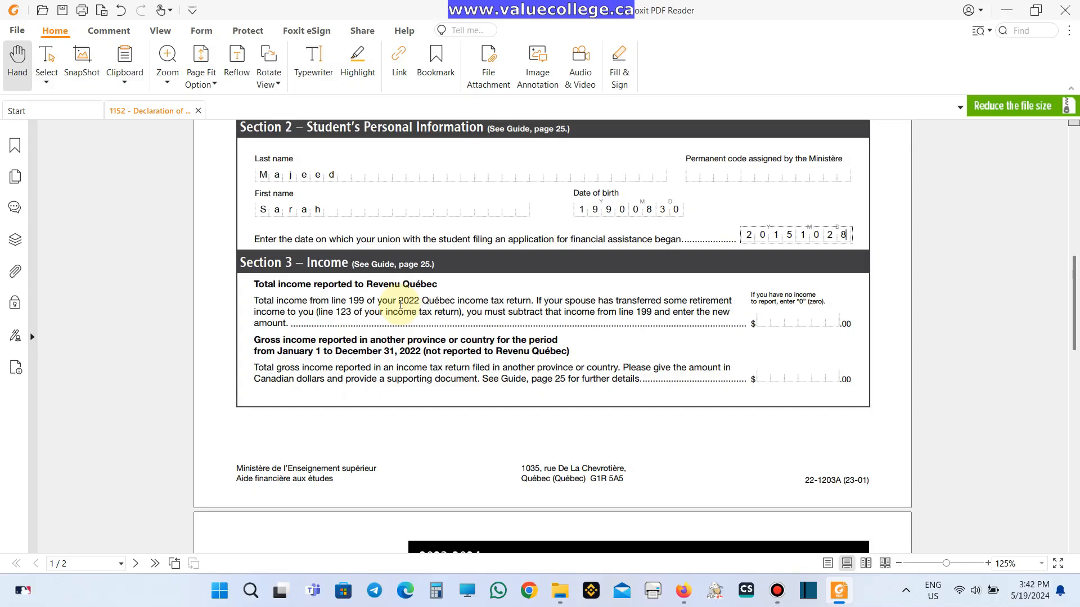
- Report income of 30000 to Revenu Québec and 0 gross income from elsewhere in Section 3
click(767, 320)
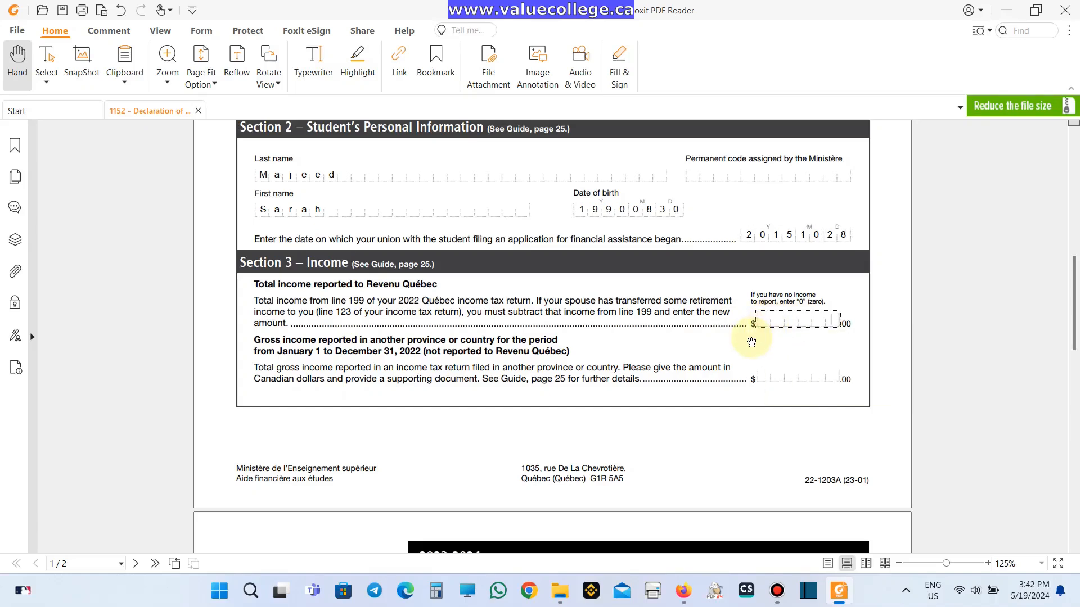
text(30000)
key(Tab)
text(0)
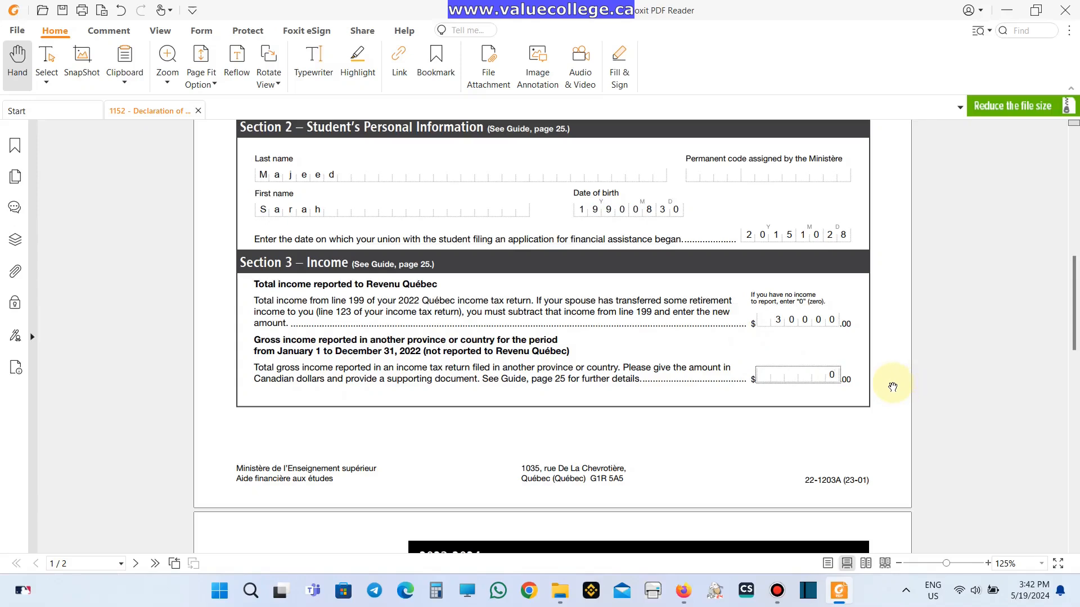
scroll(894, 388, down, 3)
scroll(893, 388, down, 15)
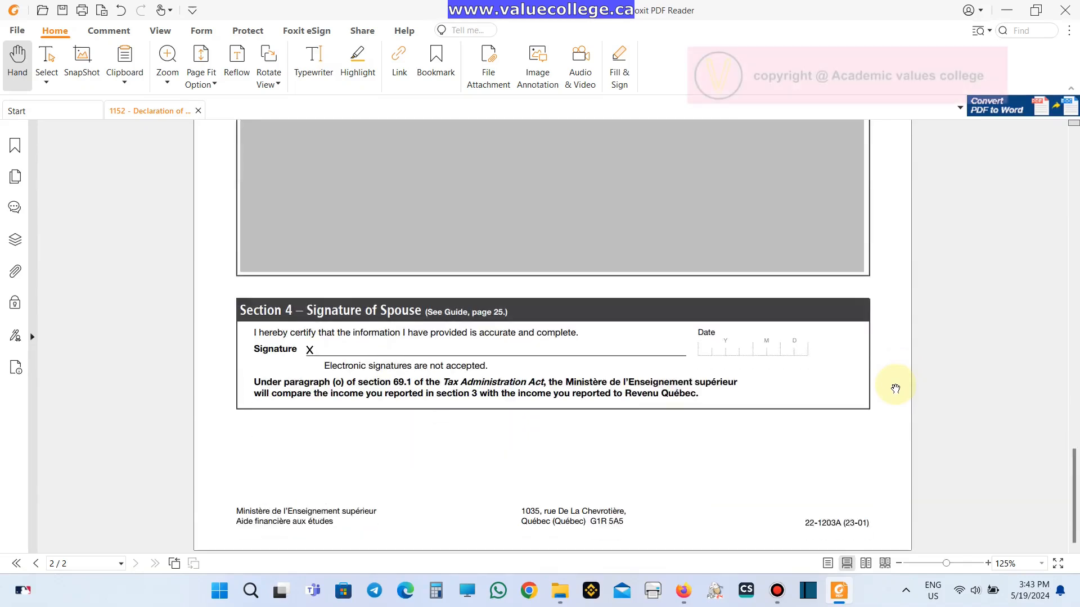
- Enter 20240519 as the Section 4 signature date on page 2
click(754, 354)
text(2)
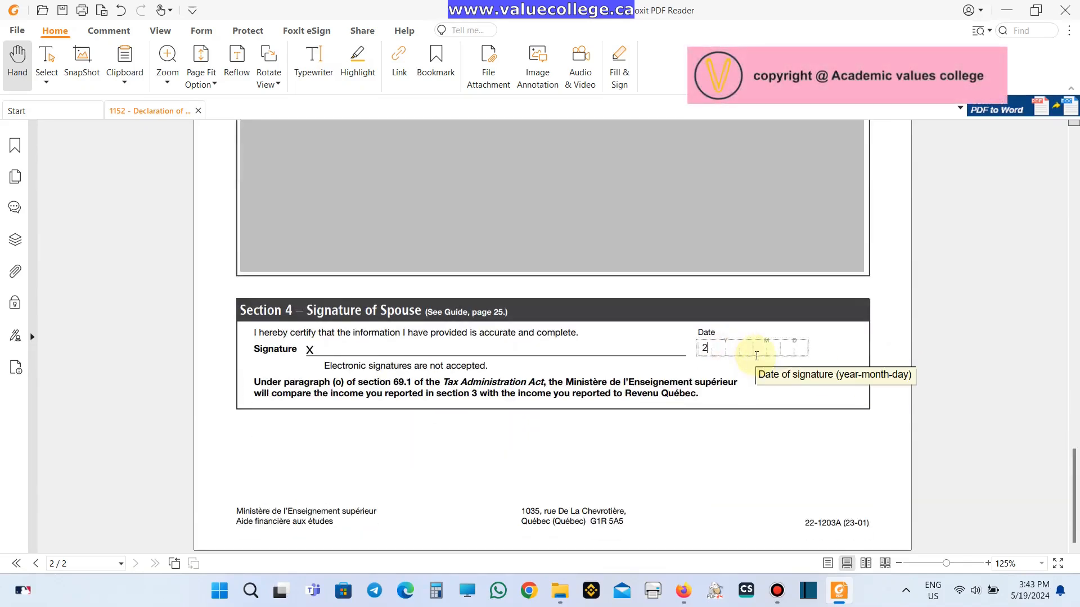
text(0240519)
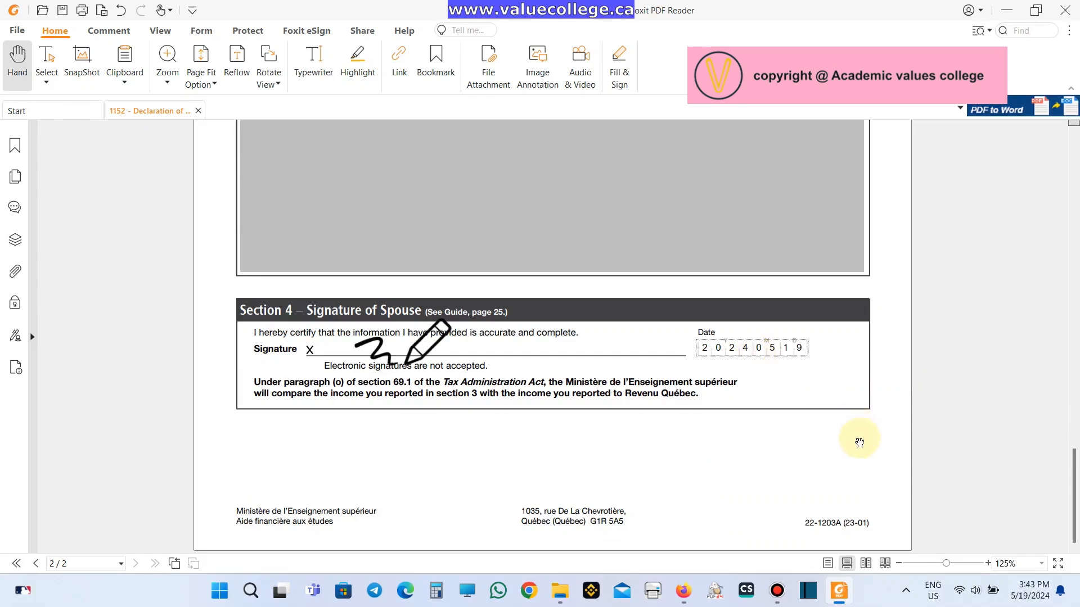
click(861, 472)
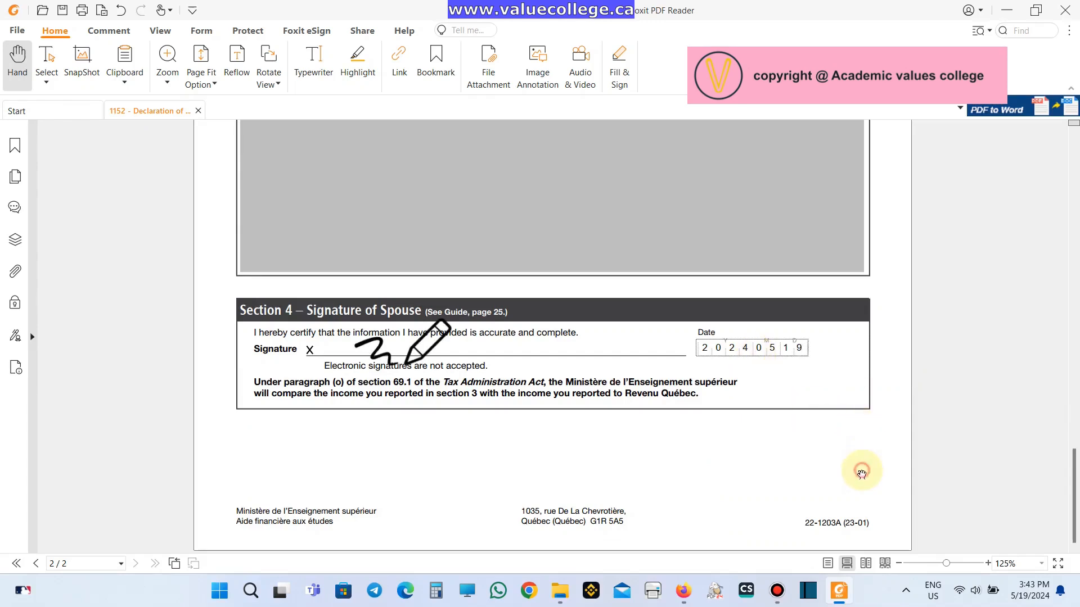